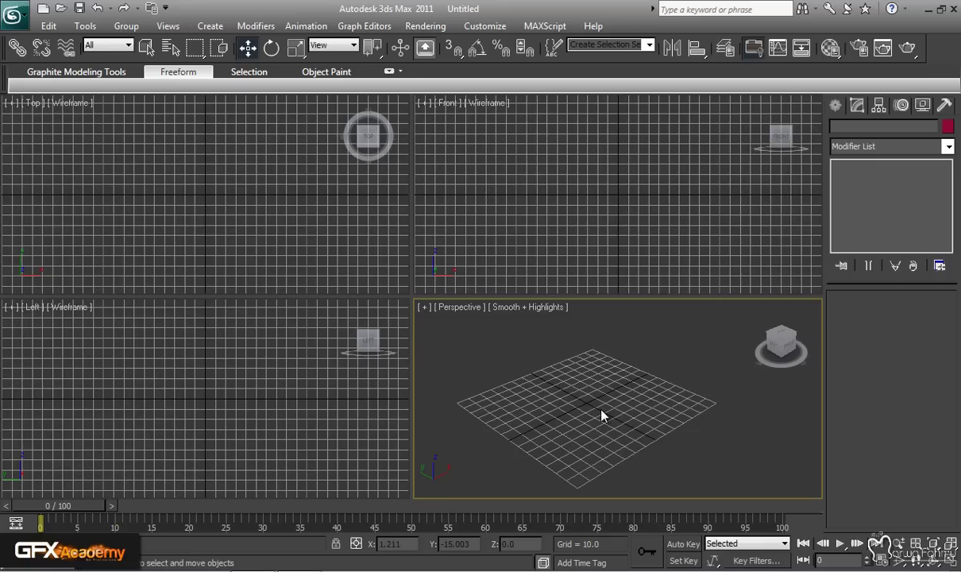
Step: Create a standard primitive sphere at the centre of the grid and set its radius to 20
click(835, 107)
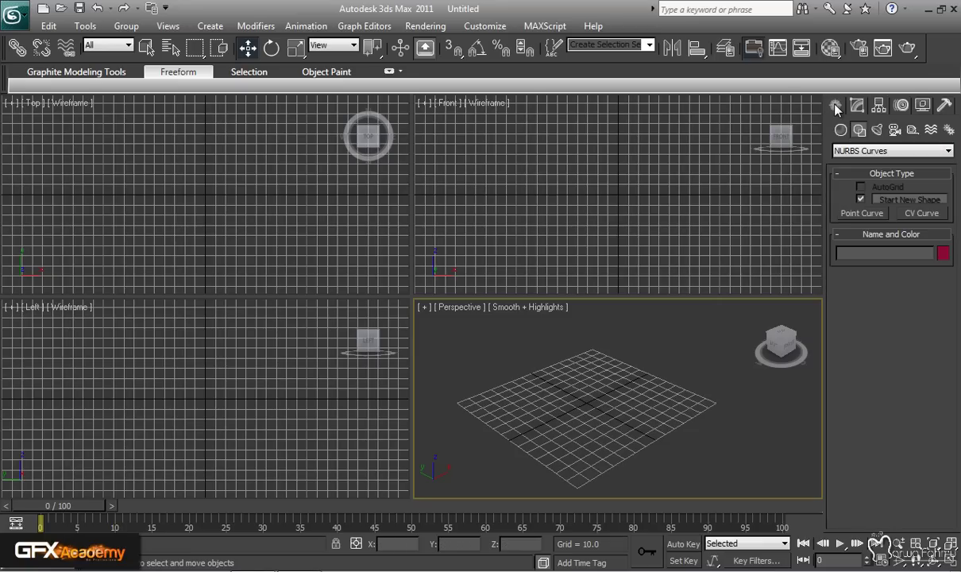
click(841, 129)
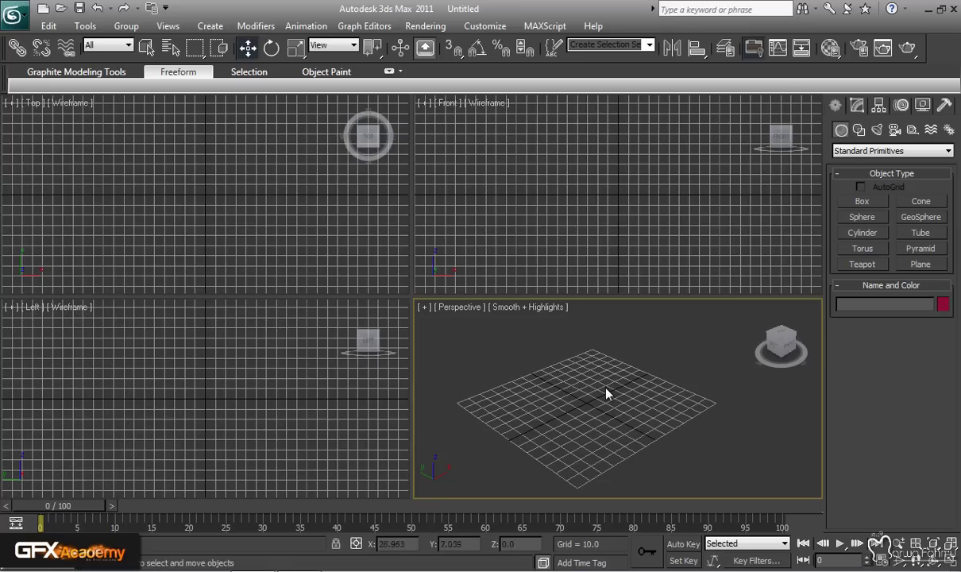
click(860, 219)
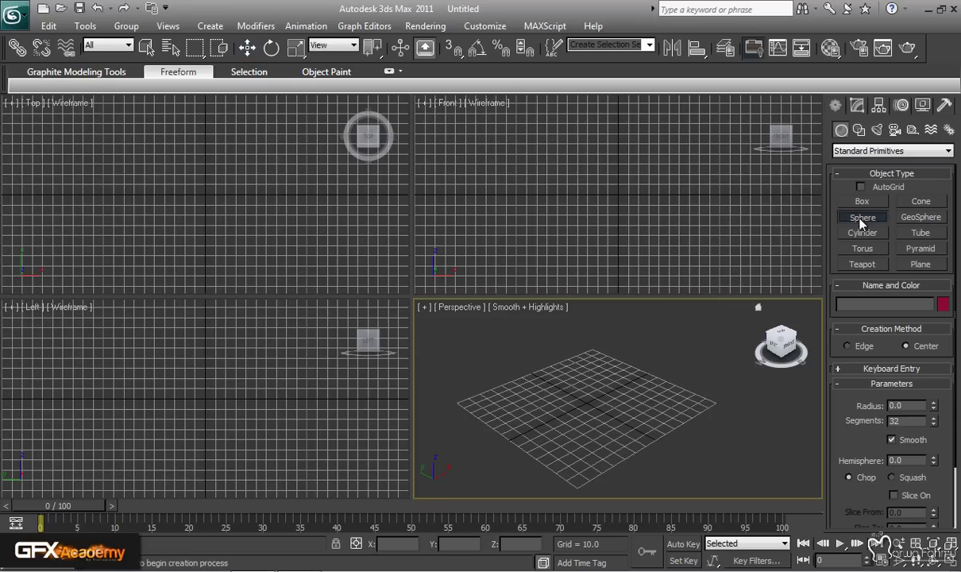
drag(583, 402, 616, 415)
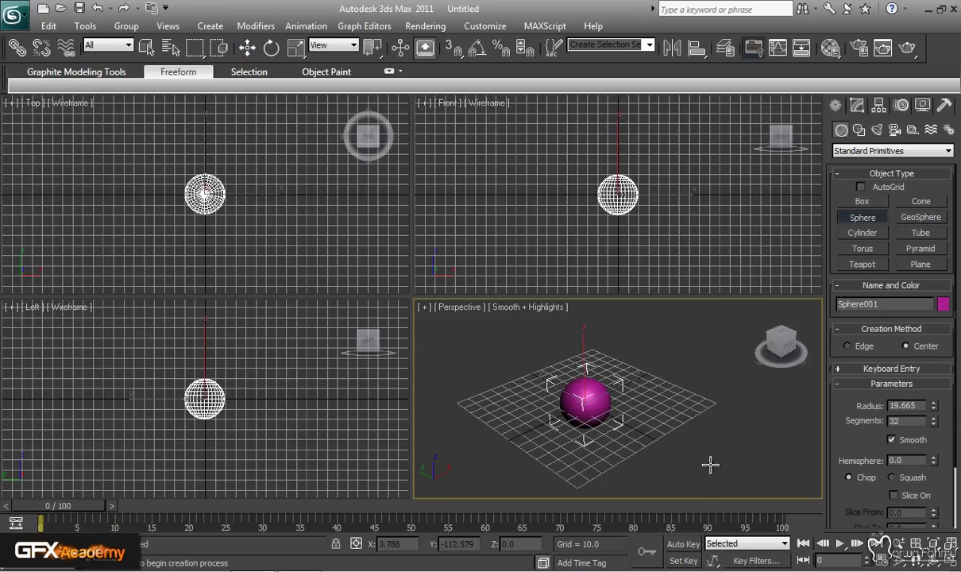
double_click(918, 406)
text(20)
key(Return)
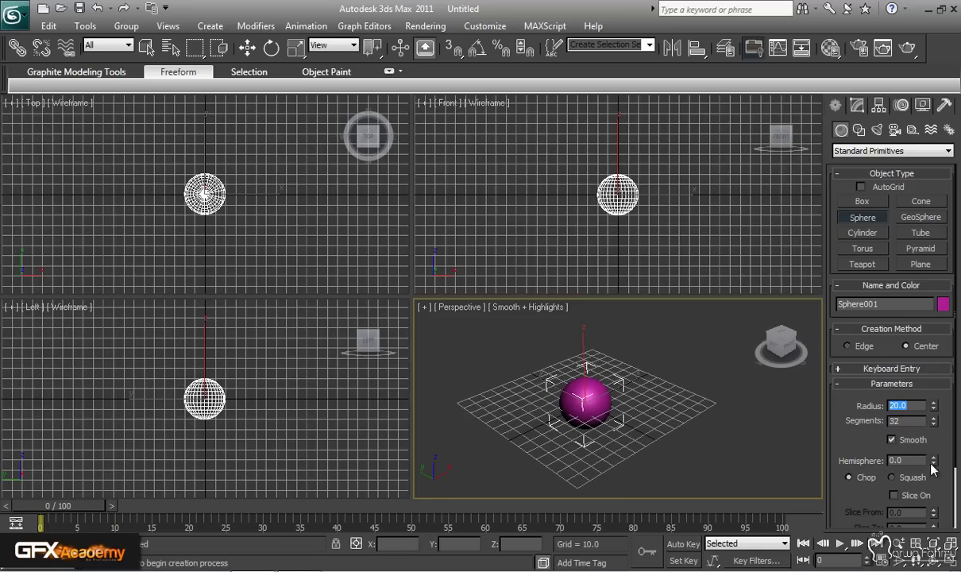
Step: Cut off the lower part of the sphere by setting its hemisphere value to 0.38
drag(934, 467, 897, 464)
text(5)
key(Return)
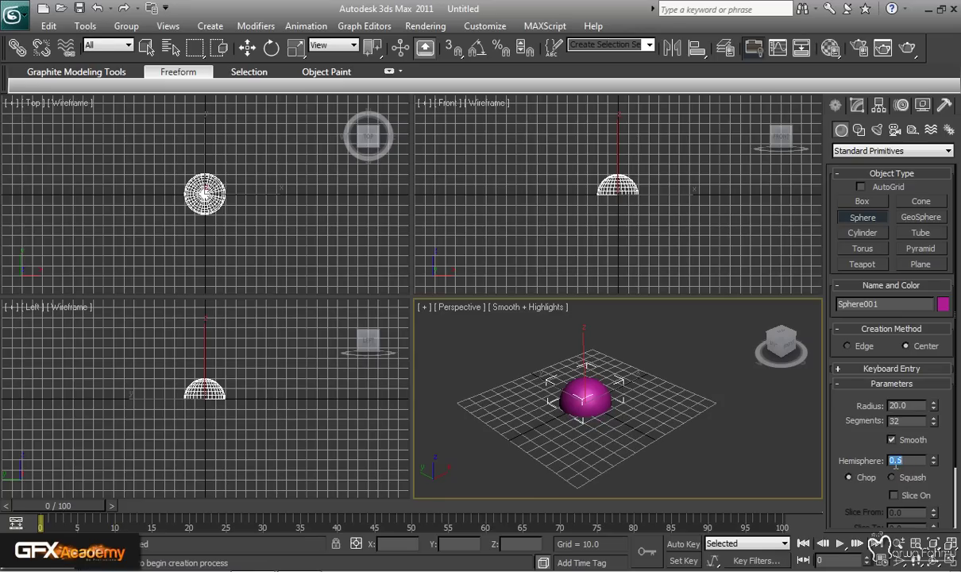
click(935, 455)
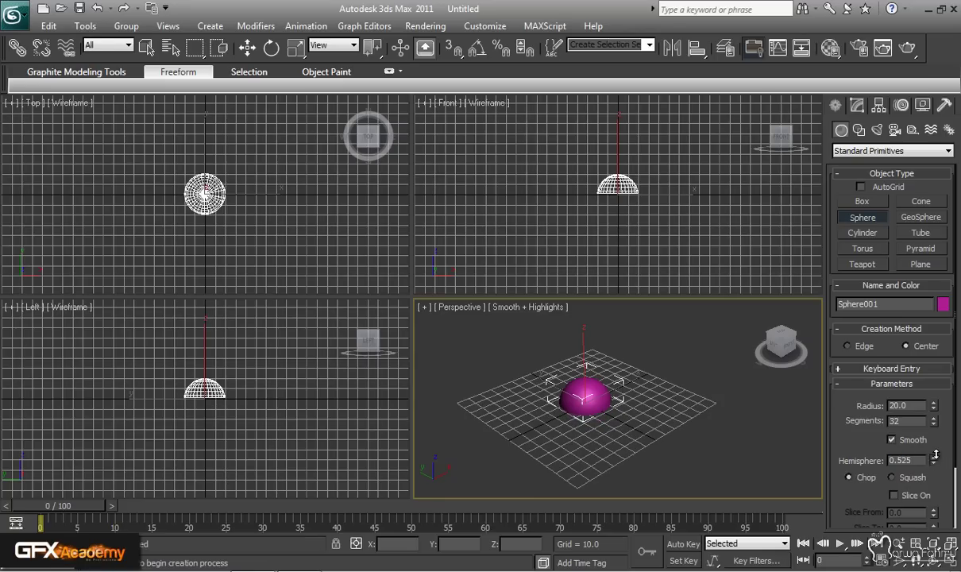
drag(935, 454, 937, 463)
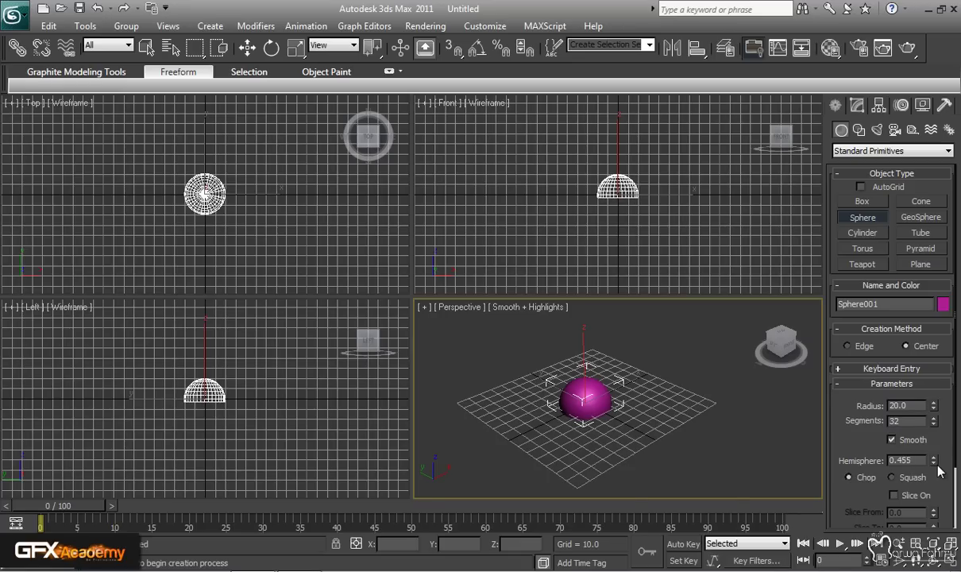
drag(937, 464, 936, 465)
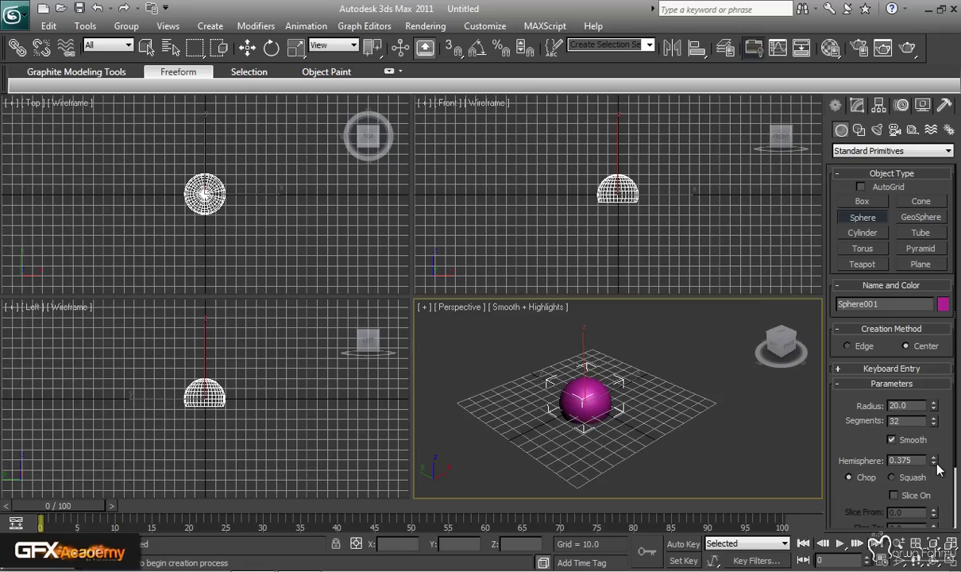
click(936, 457)
Step: Enable Base To Pivot for the cut sphere and turn off its Smooth option
drag(865, 494, 860, 413)
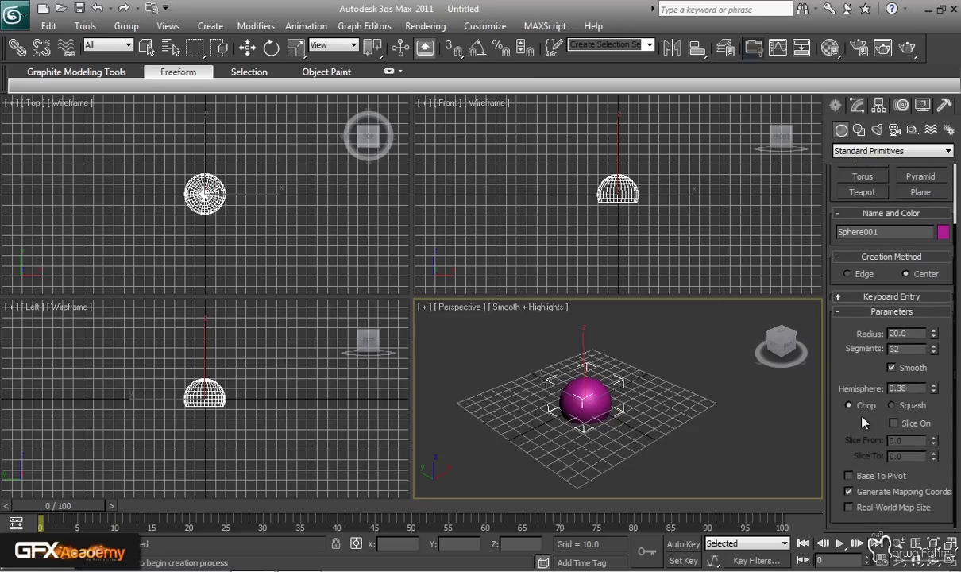
click(848, 475)
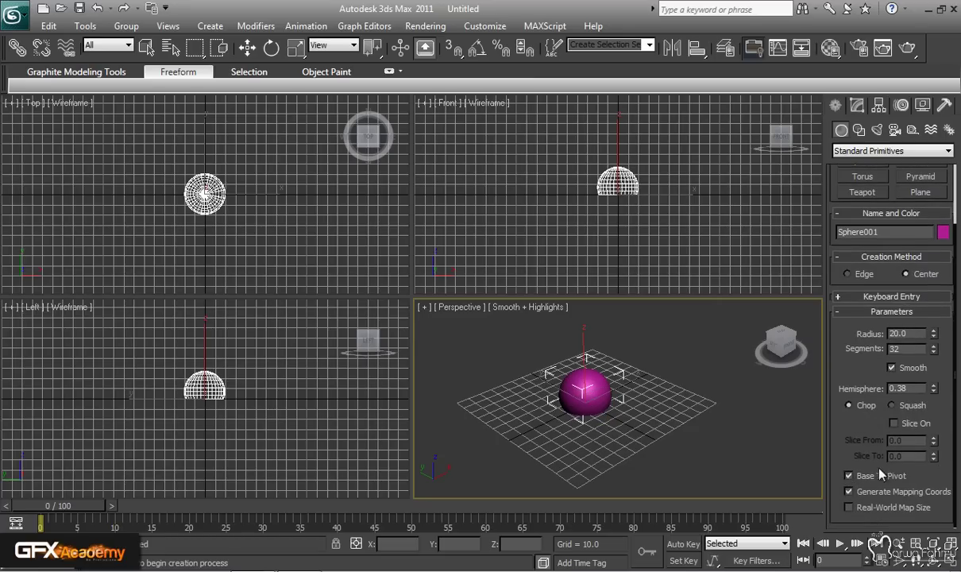
click(892, 368)
right_click(625, 416)
Step: Flip the dome upside down about the X axis and raise it to Z about 28, resting its rounded bottom on the ground plane
click(613, 193)
key(F5)
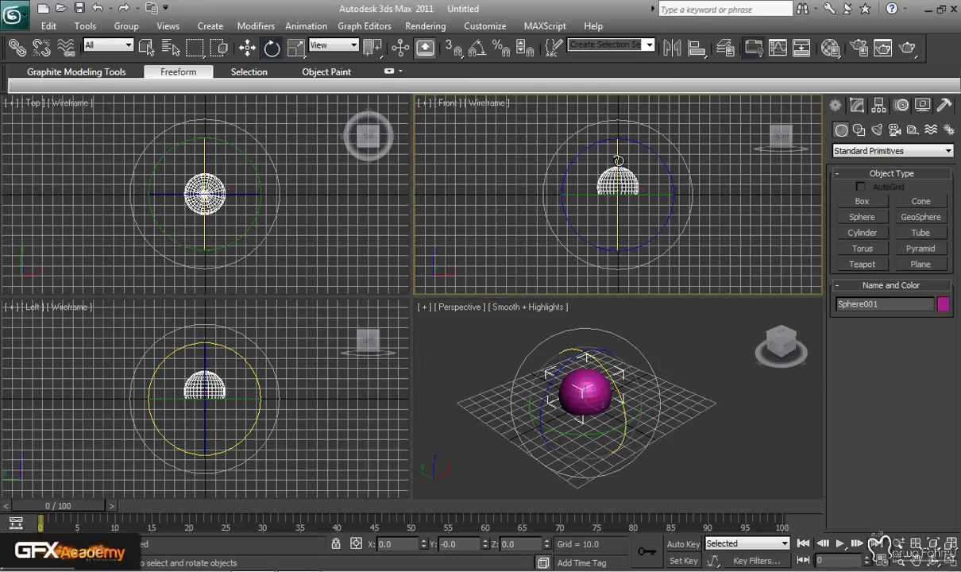
drag(617, 159, 632, 429)
key(w)
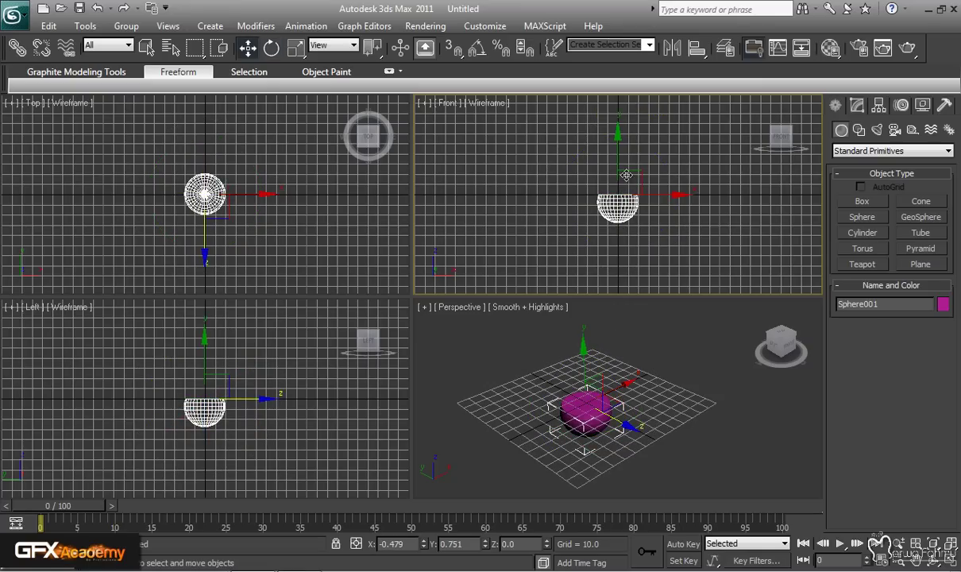
drag(618, 153, 620, 126)
Step: Convert the flipped dome to an Editable Poly and enter polygon sub-object editing
middle_drag(592, 385, 592, 396)
scroll(591, 394, up, 3)
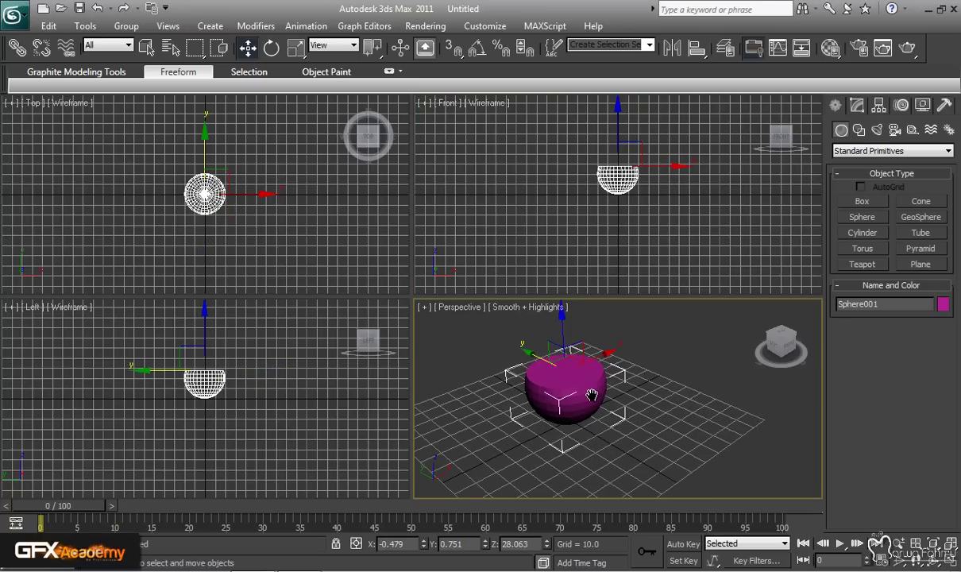
right_click(562, 381)
mouse_move(637, 530)
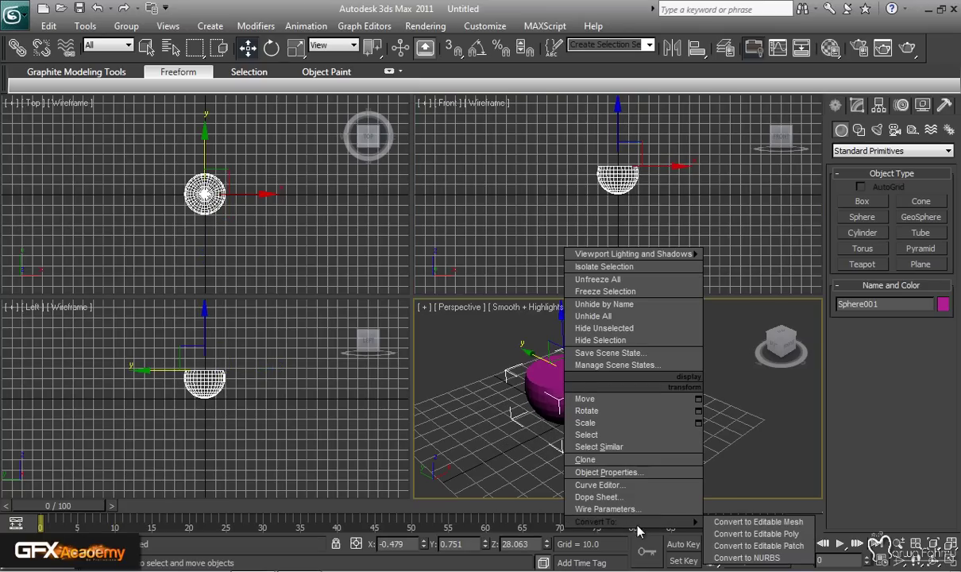
click(758, 533)
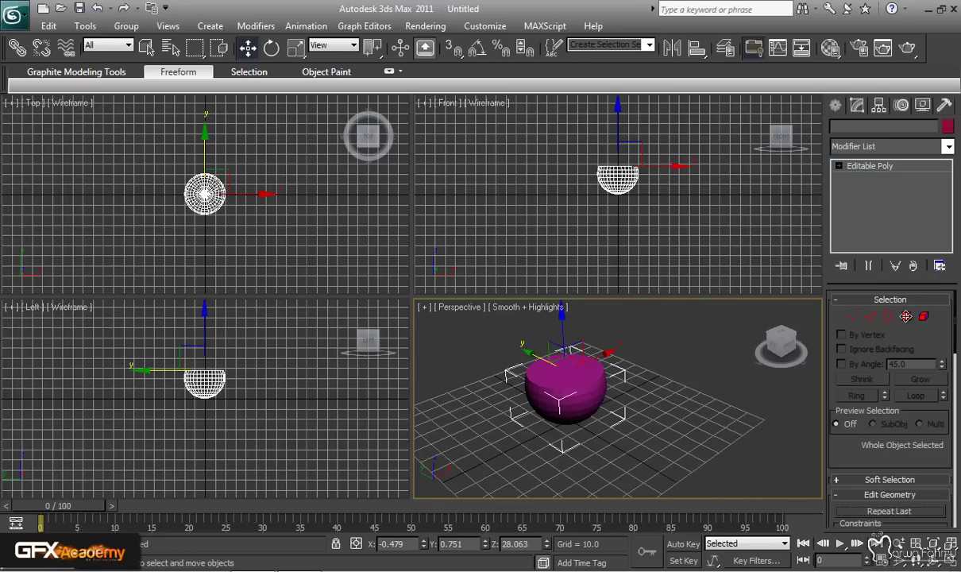
click(905, 316)
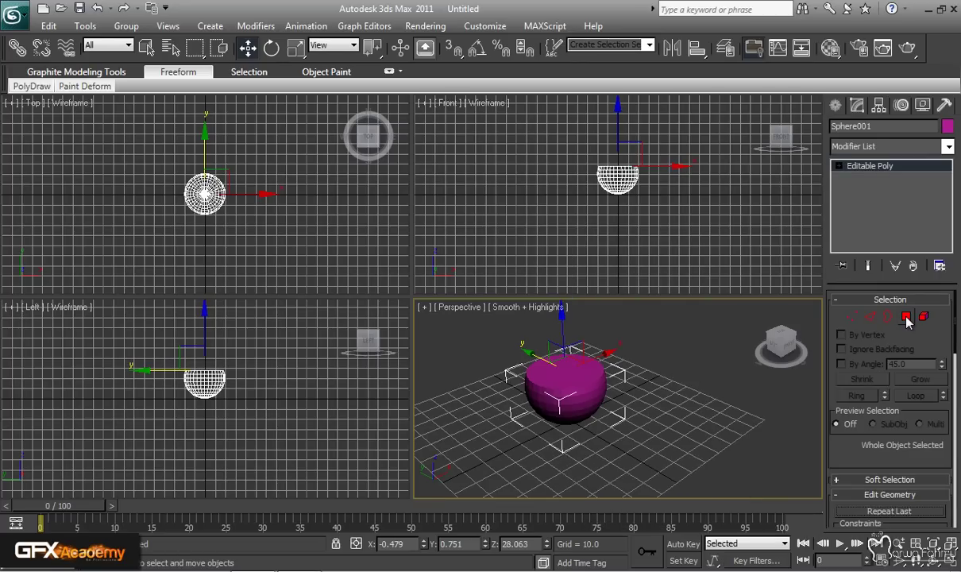
click(569, 357)
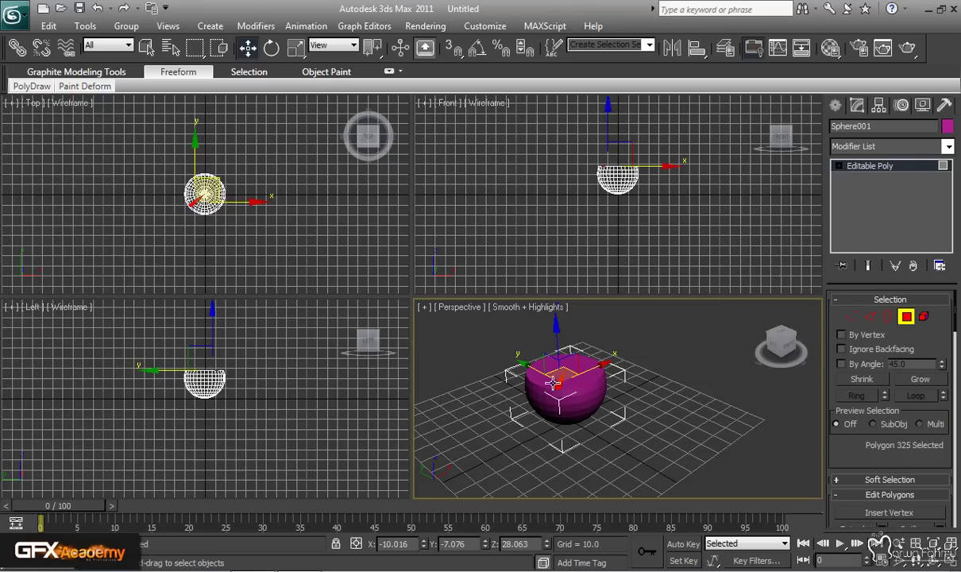
ctrl+click(563, 384)
ctrl+click(570, 382)
ctrl+click(576, 381)
click(630, 370)
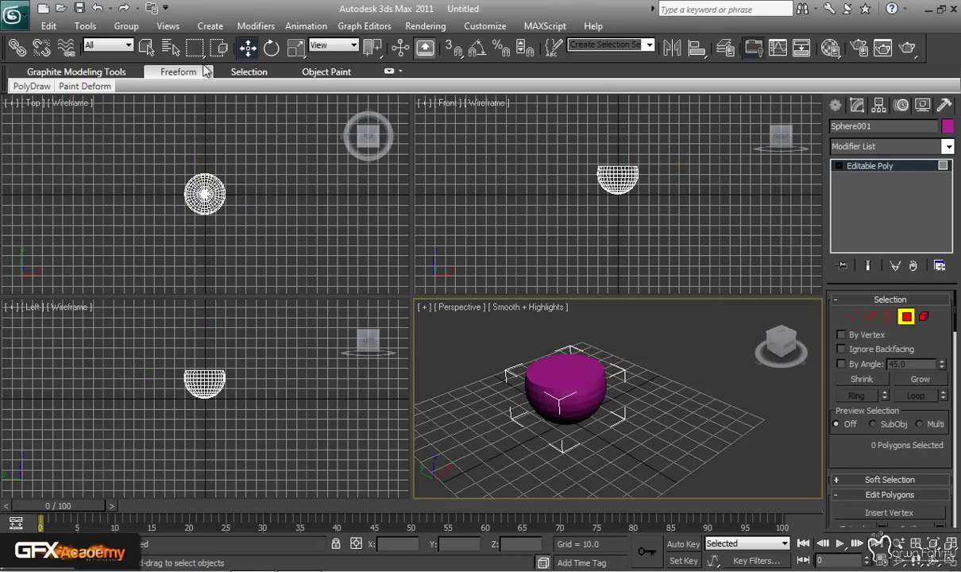
Step: Select the polygons inside the dome's outer rim in the Top view with a circular, window-type selection region
drag(196, 54, 191, 82)
click(248, 178)
key(z)
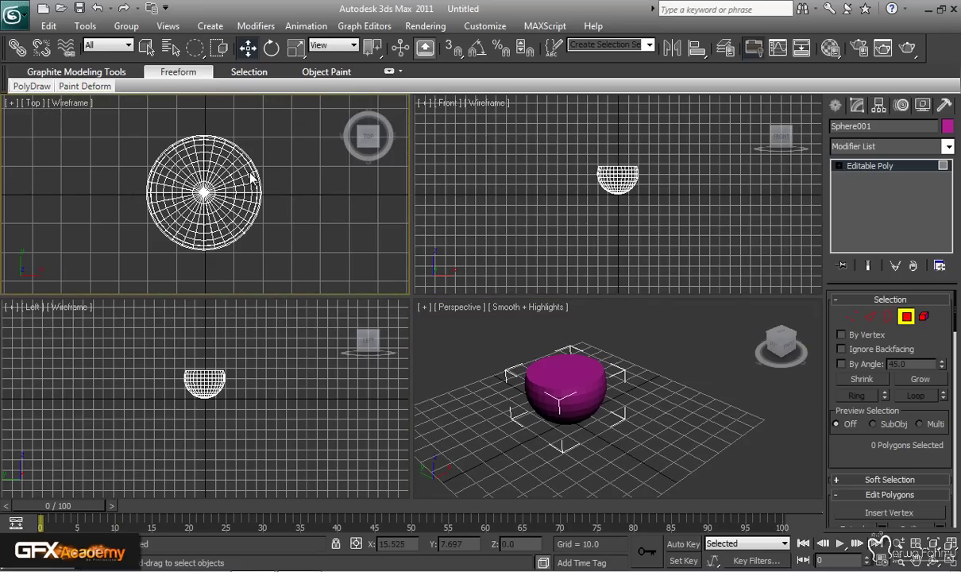
click(220, 50)
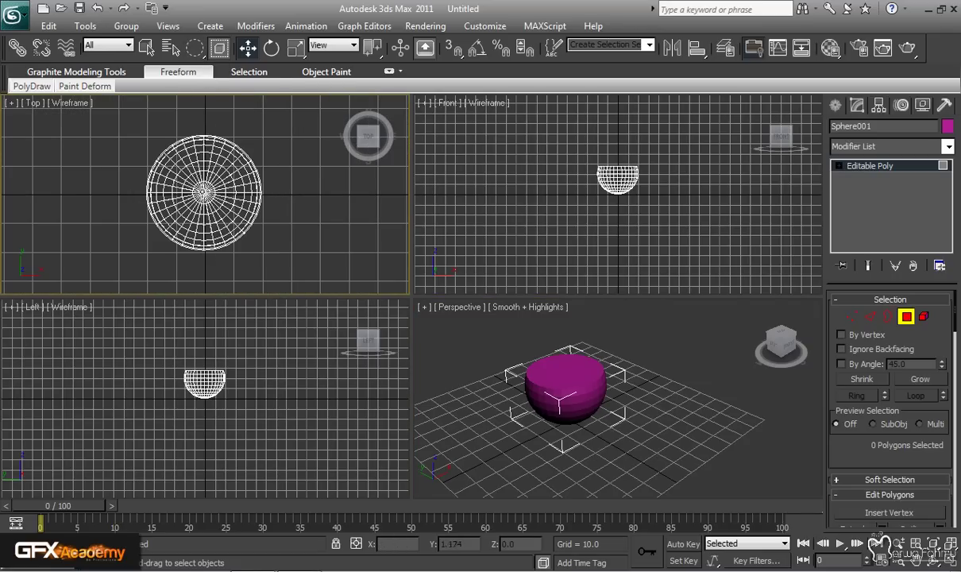
click(146, 48)
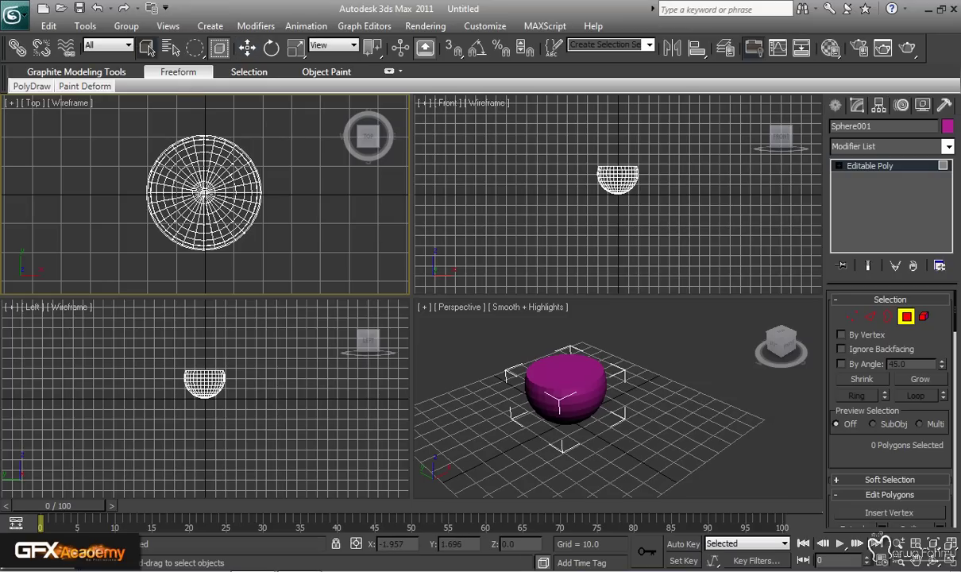
click(198, 197)
drag(238, 229, 251, 248)
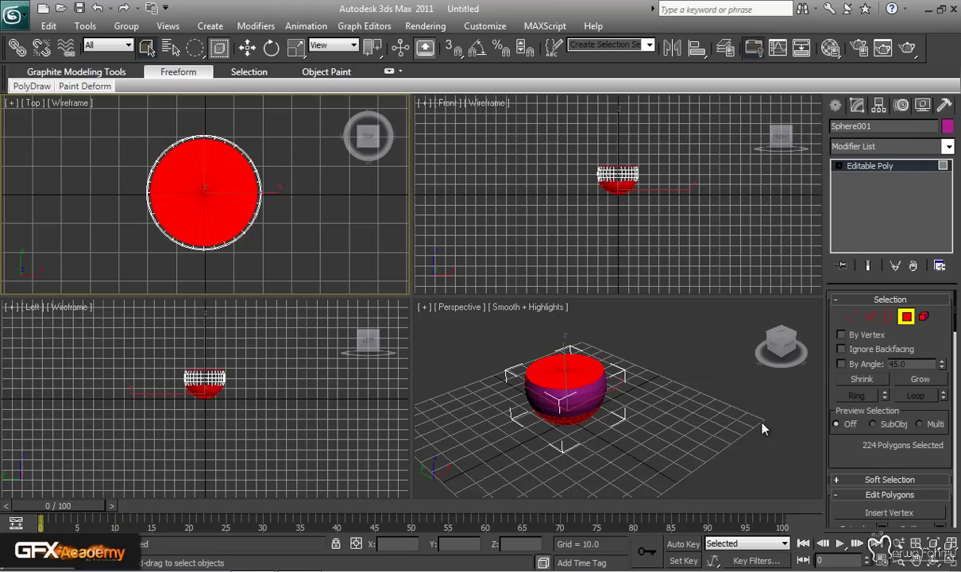
Step: Using a rectangular region in the Front view, remove the lower rounded polygons from the selection and delete the flat top cap
scroll(644, 218, up, 3)
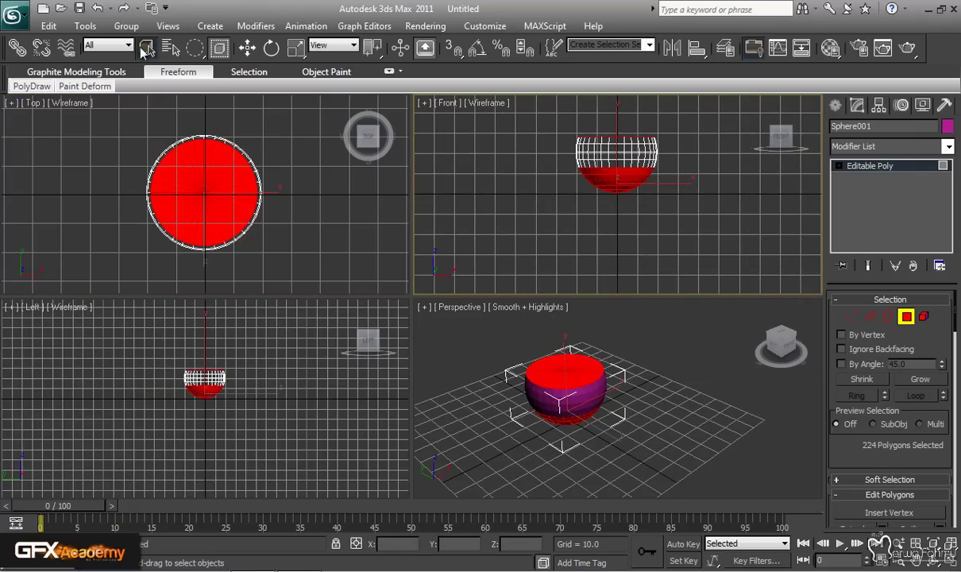
drag(194, 48, 198, 71)
drag(692, 240, 505, 156)
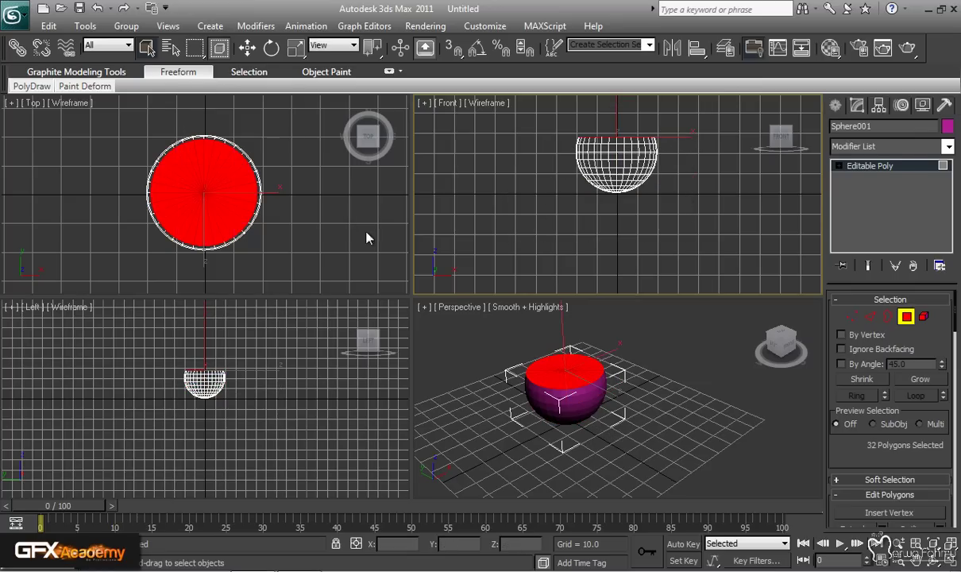
key(Delete)
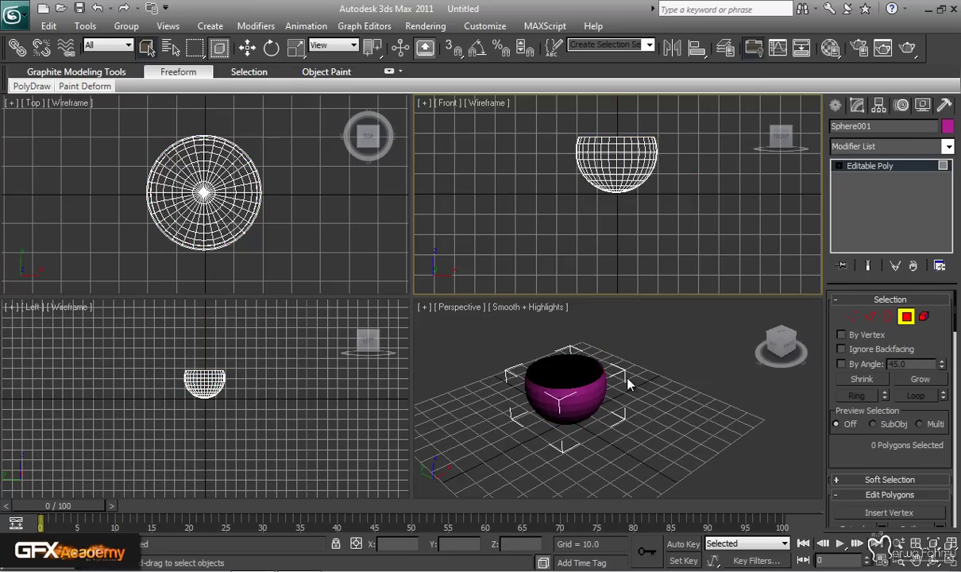
alt+middle_drag(531, 409, 500, 354)
click(906, 316)
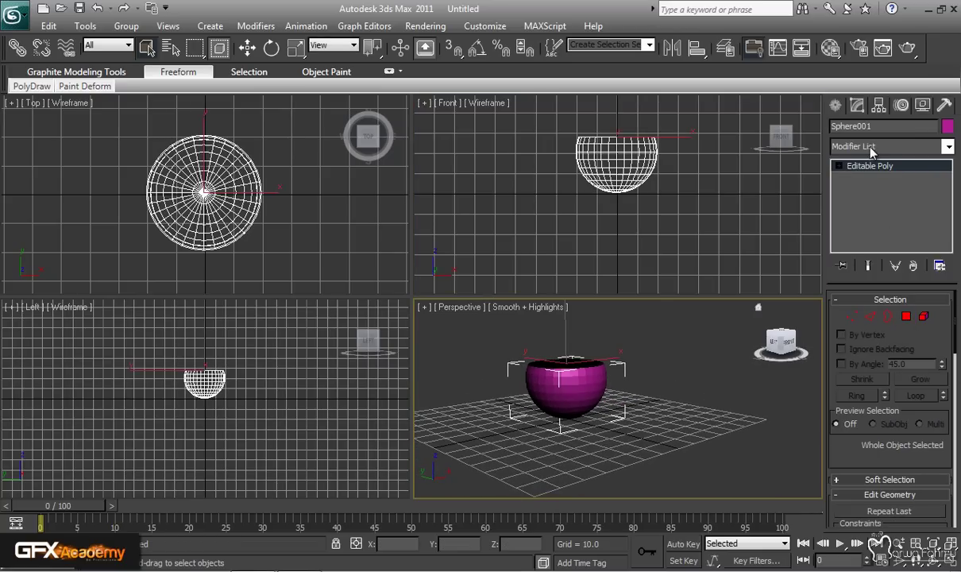
Step: Add a Shell modifier to the open bowl and set its outer amount to 0.5
click(947, 146)
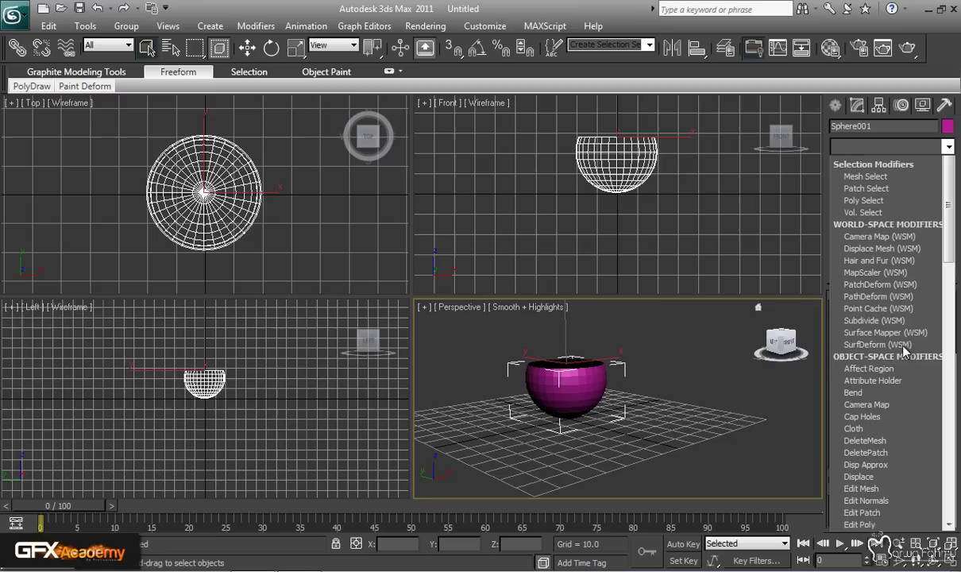
key(s)
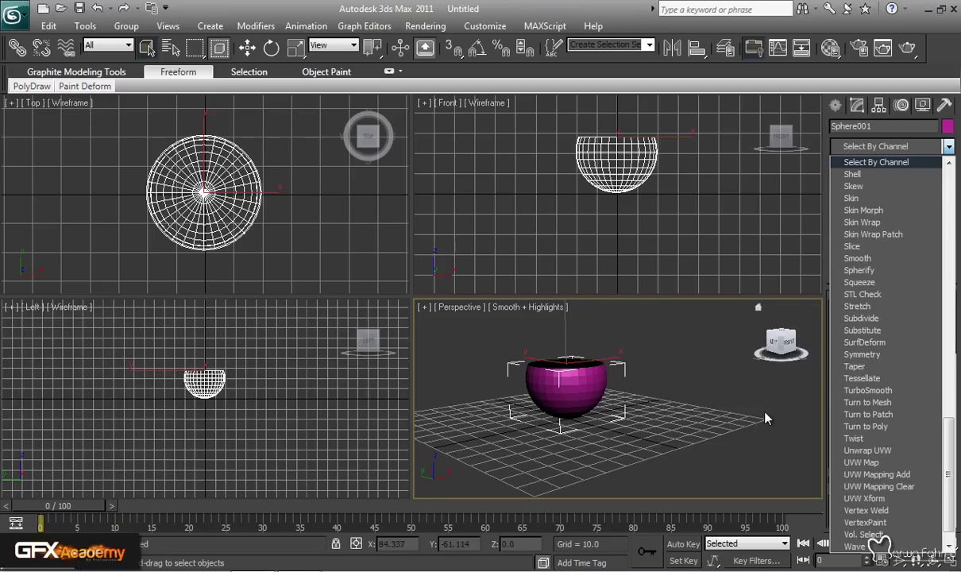
click(852, 174)
alt+middle_drag(588, 381, 591, 405)
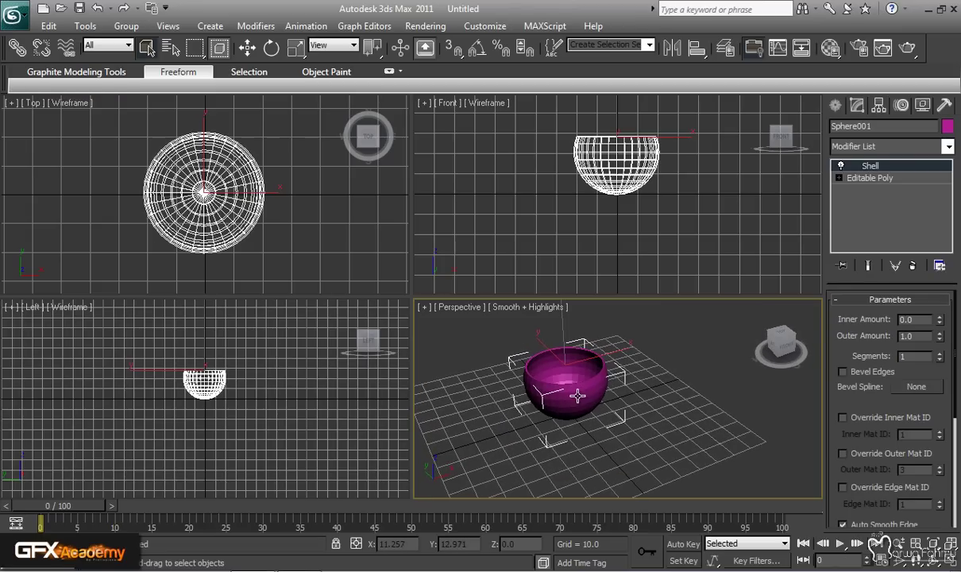
double_click(916, 335)
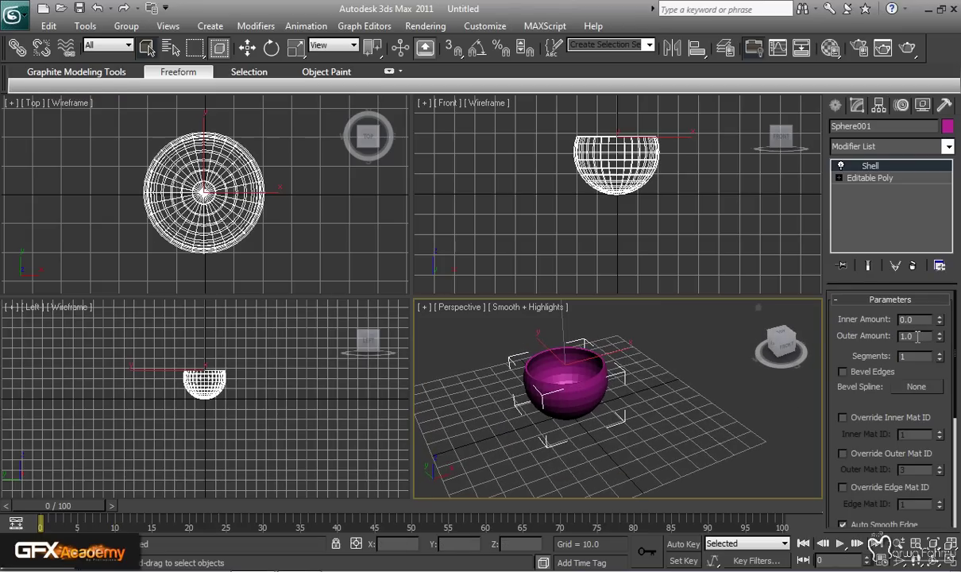
key(BackSpace)
text(0.5)
key(Return)
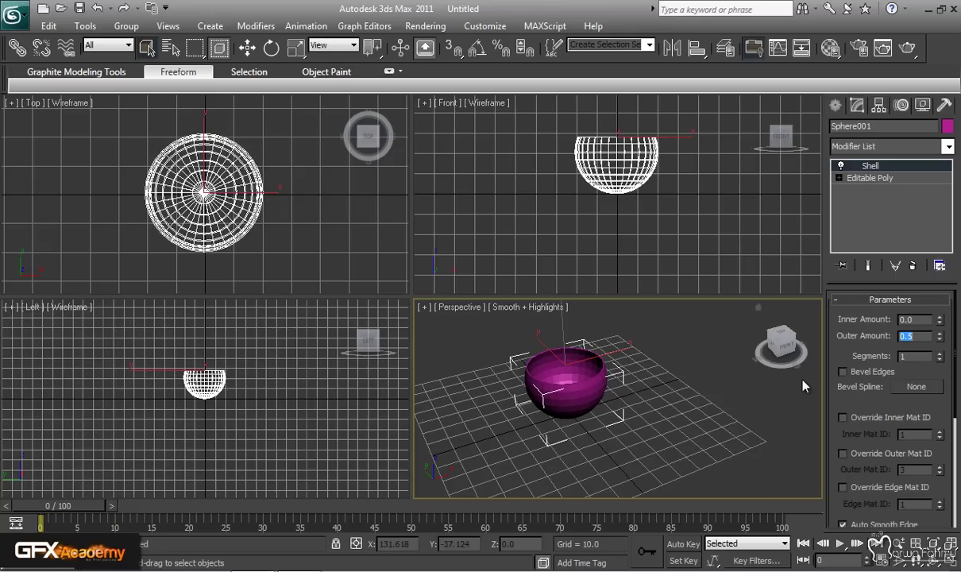
scroll(546, 394, up, 3)
scroll(545, 394, up, 4)
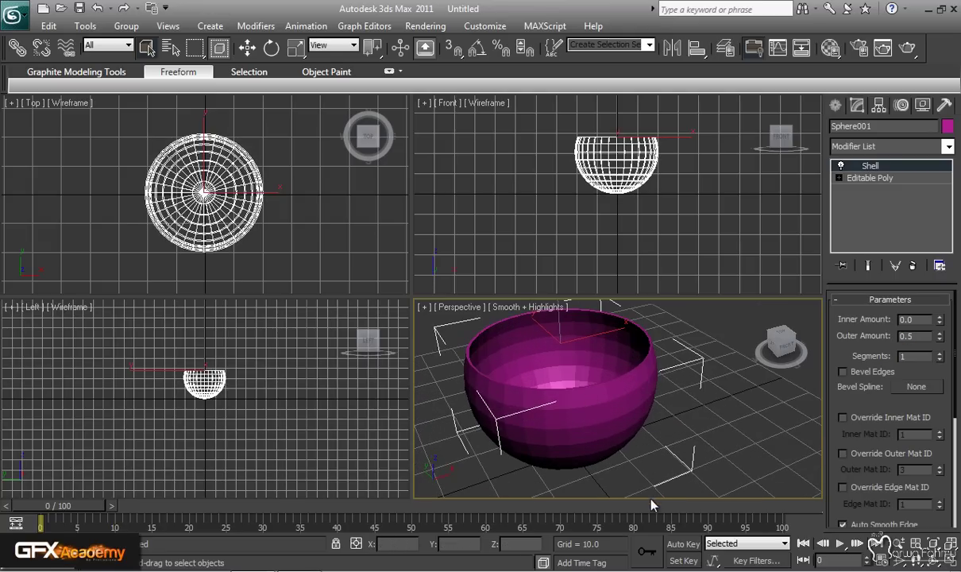
alt+middle_drag(607, 422, 628, 327)
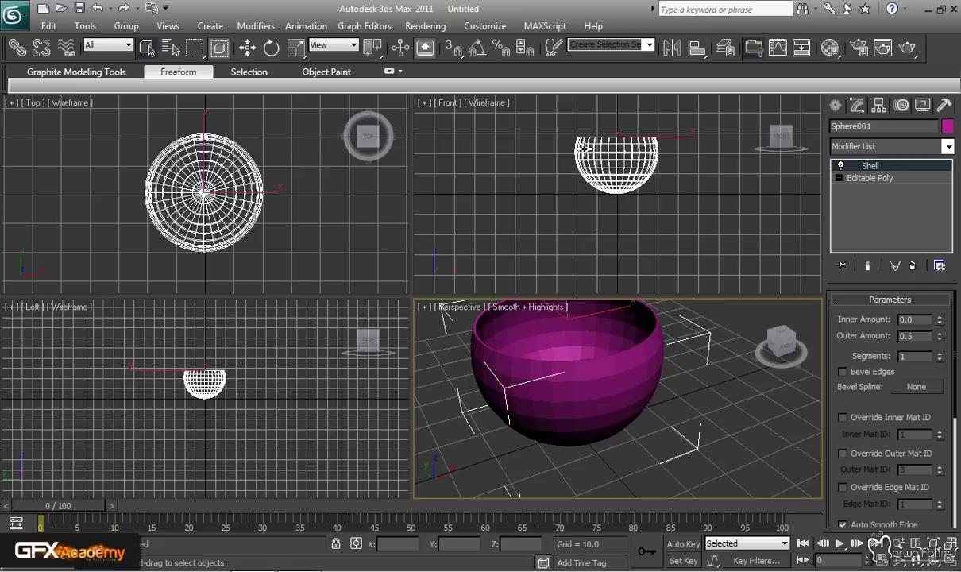
click(587, 181)
alt+middle_drag(619, 202, 619, 200)
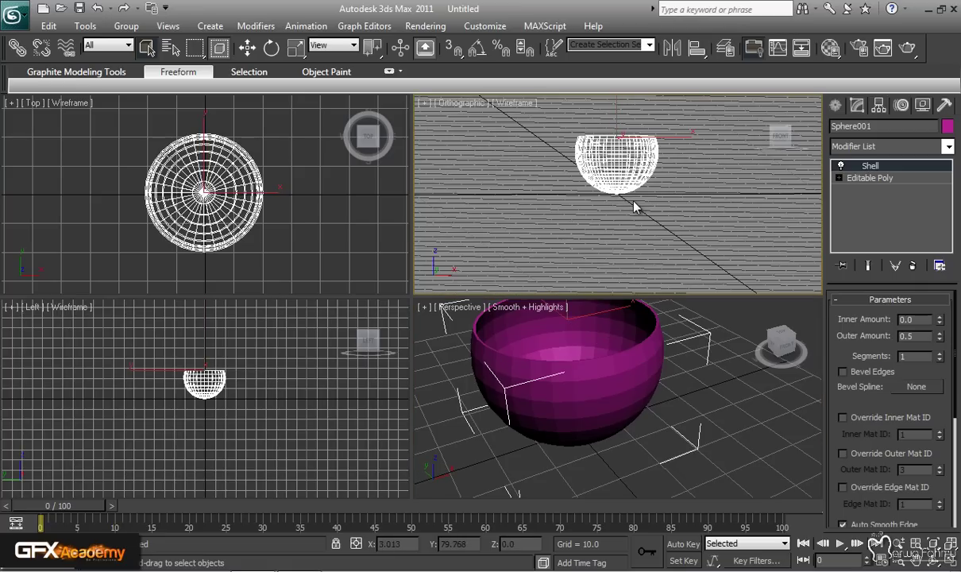
Step: Switch the orthographic view to Front, turn off the Shell modifier's effect and expose the Editable Poly sub-object levels
key(f)
scroll(633, 206, up, 5)
scroll(628, 199, up, 2)
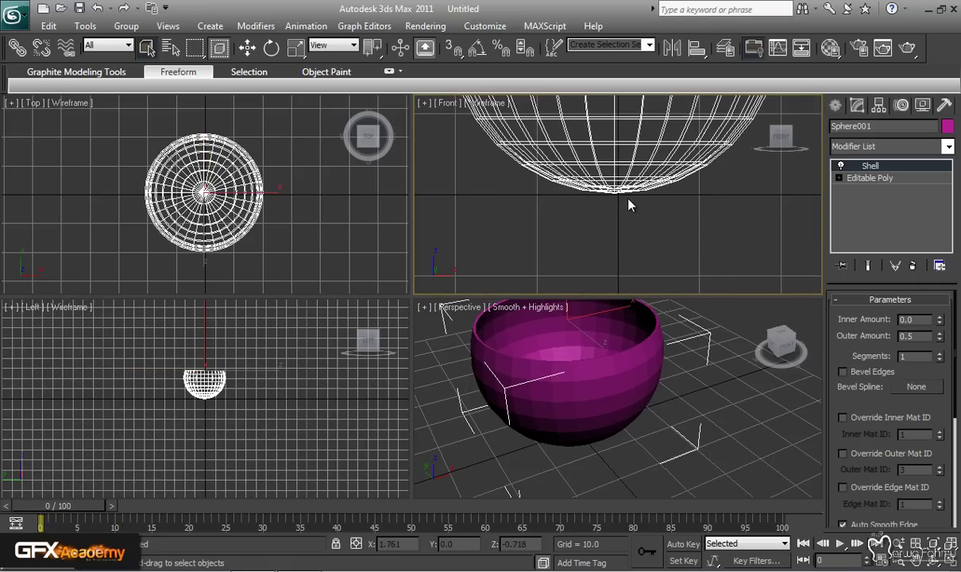
middle_drag(625, 169, 600, 194)
scroll(600, 194, up, 3)
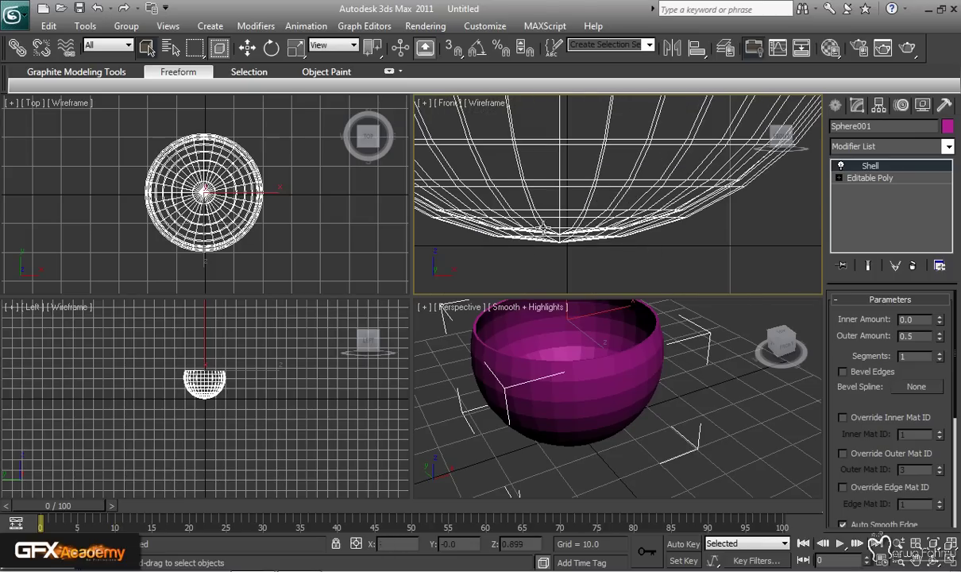
click(840, 166)
click(840, 179)
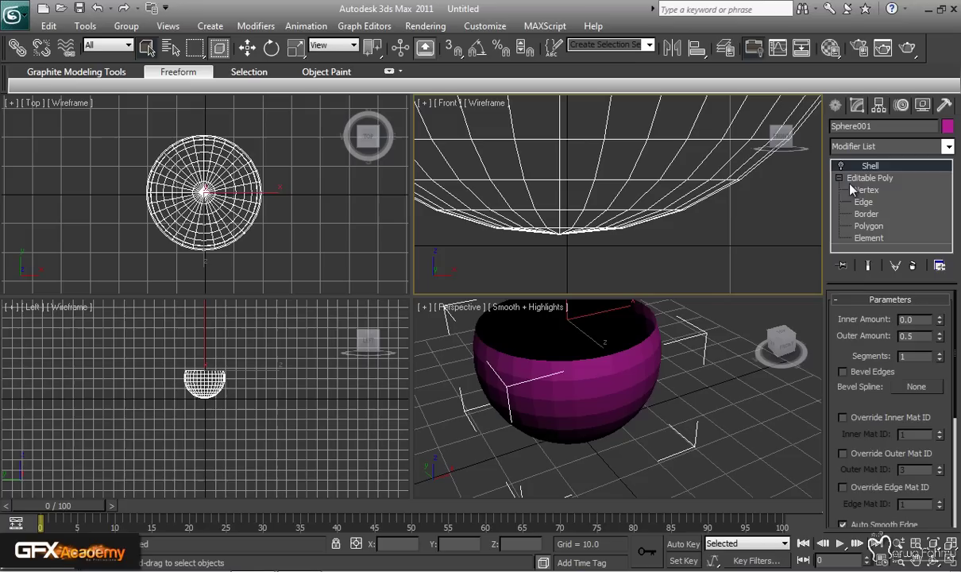
Step: Flatten the bowl's underside by moving its lowest vertex up level with the neighbouring vertex ring in the Front view
click(865, 190)
middle_drag(588, 245, 638, 223)
drag(604, 253, 570, 230)
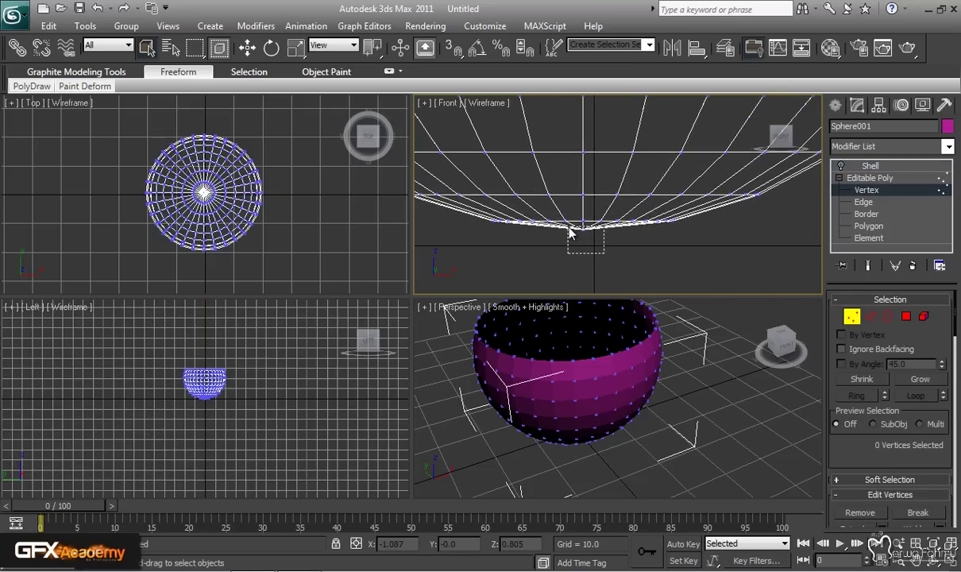
key(w)
drag(581, 193, 582, 173)
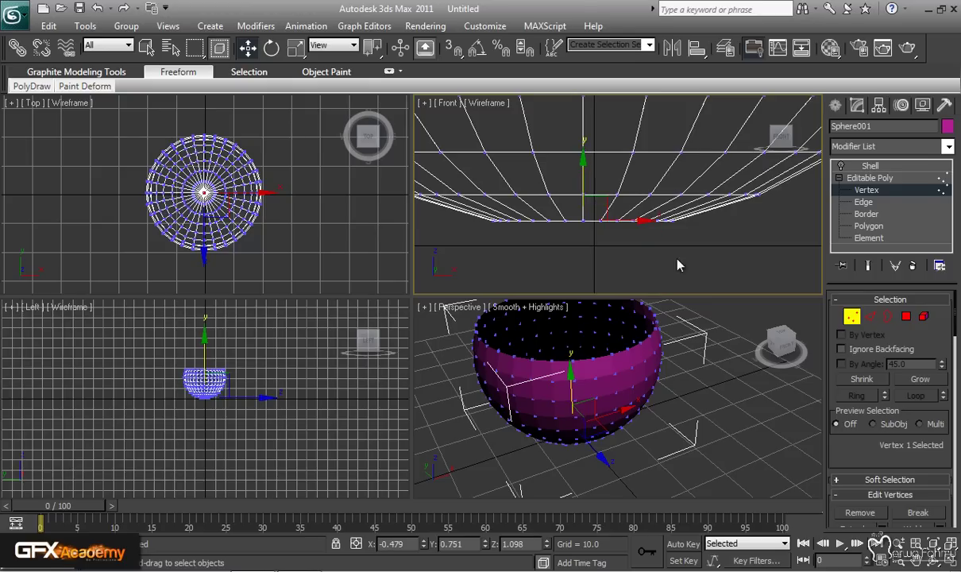
Step: Select the flat bottom polygons of the bowl and extrude them down about 1 unit to form a short foot
click(872, 226)
drag(708, 252, 453, 222)
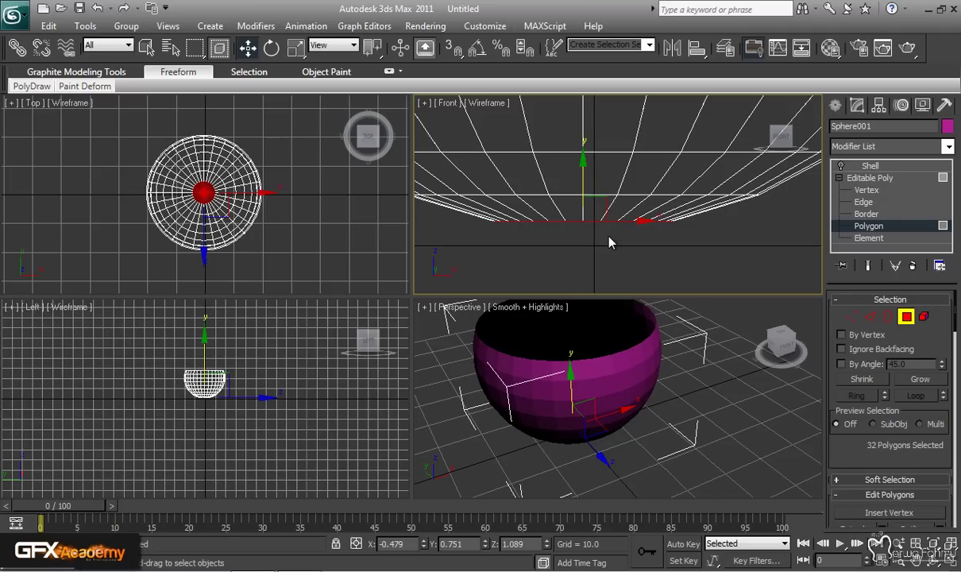
scroll(832, 436, down, 5)
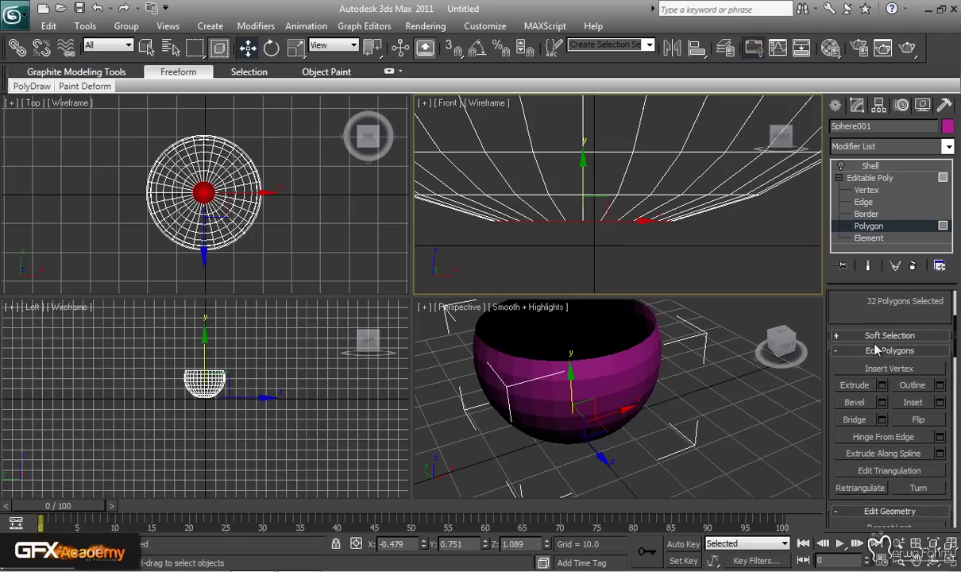
click(884, 386)
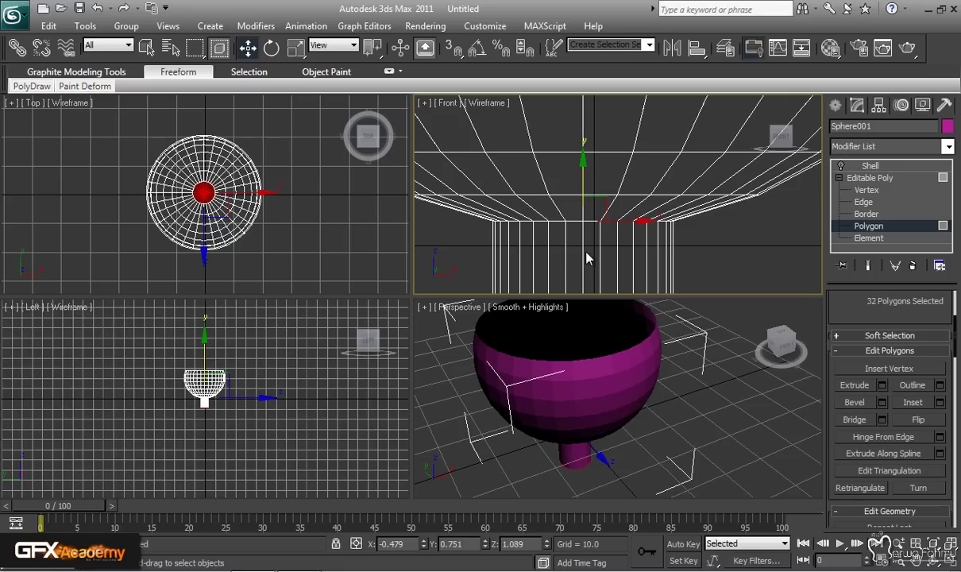
drag(588, 253, 499, 262)
drag(586, 251, 568, 254)
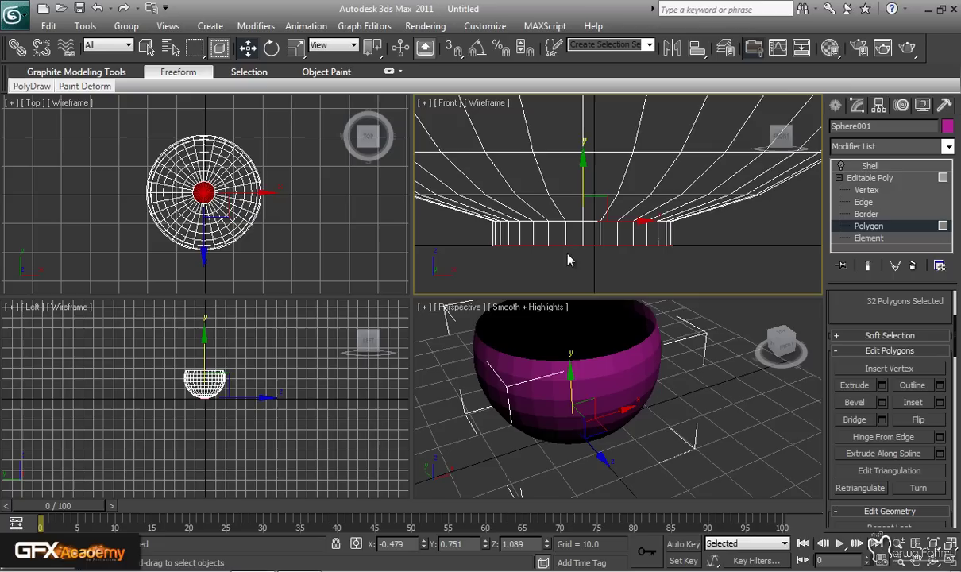
key(Return)
alt+middle_drag(612, 455, 638, 372)
middle_drag(595, 336, 600, 350)
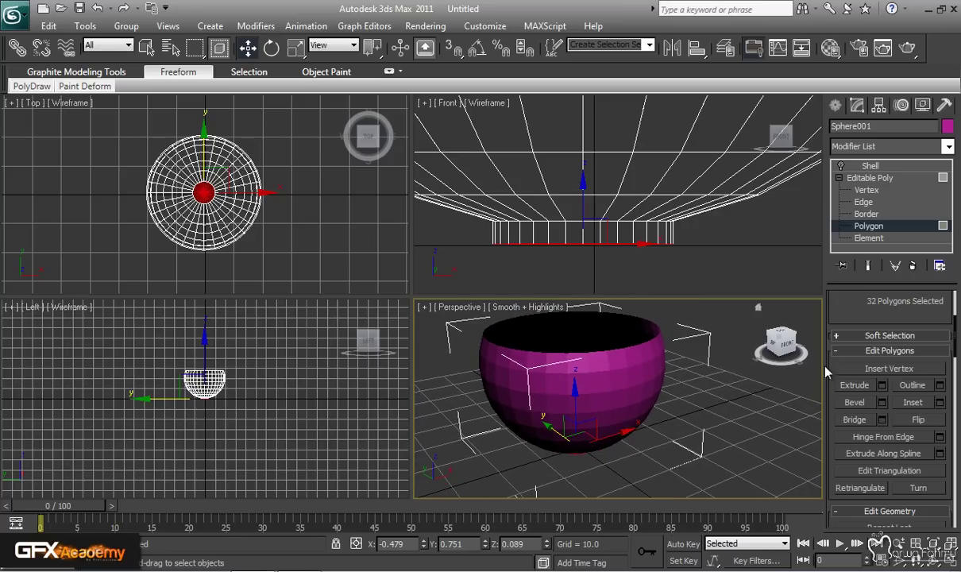
Step: Select the uppermost ring of polygons, extrude it slightly outward to form a raised rim, and leave polygon editing
scroll(645, 141, down, 5)
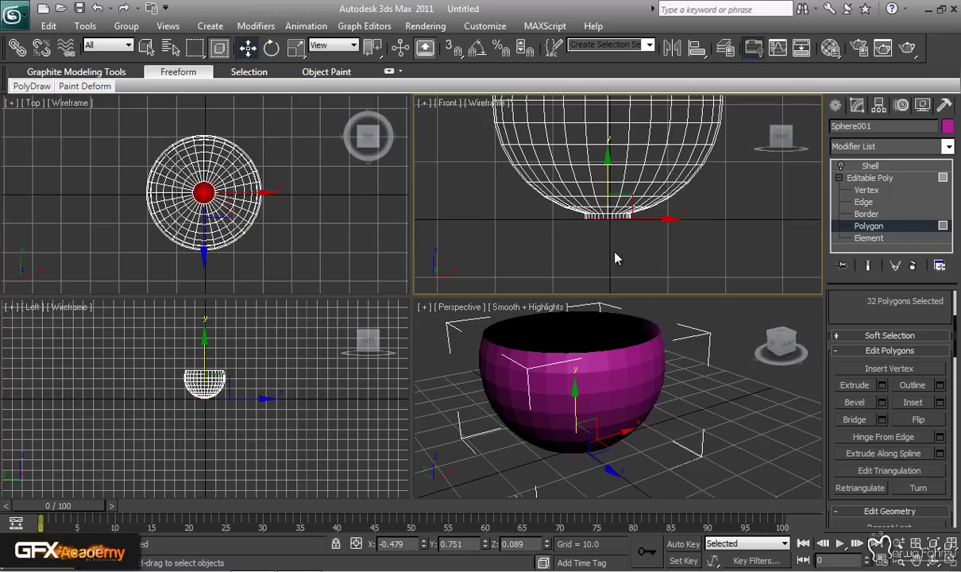
middle_drag(609, 132, 610, 251)
drag(714, 170, 473, 193)
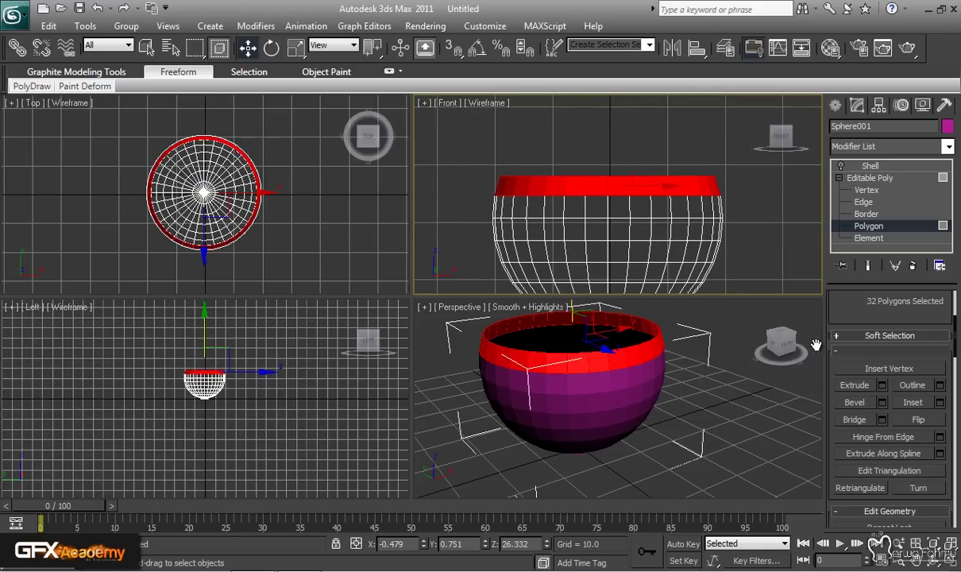
click(882, 386)
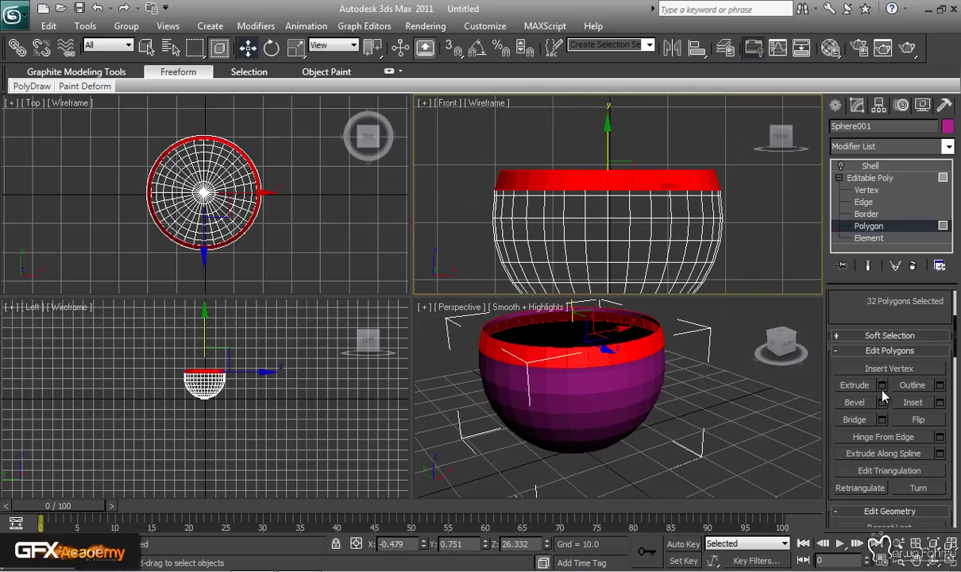
click(634, 194)
click(679, 218)
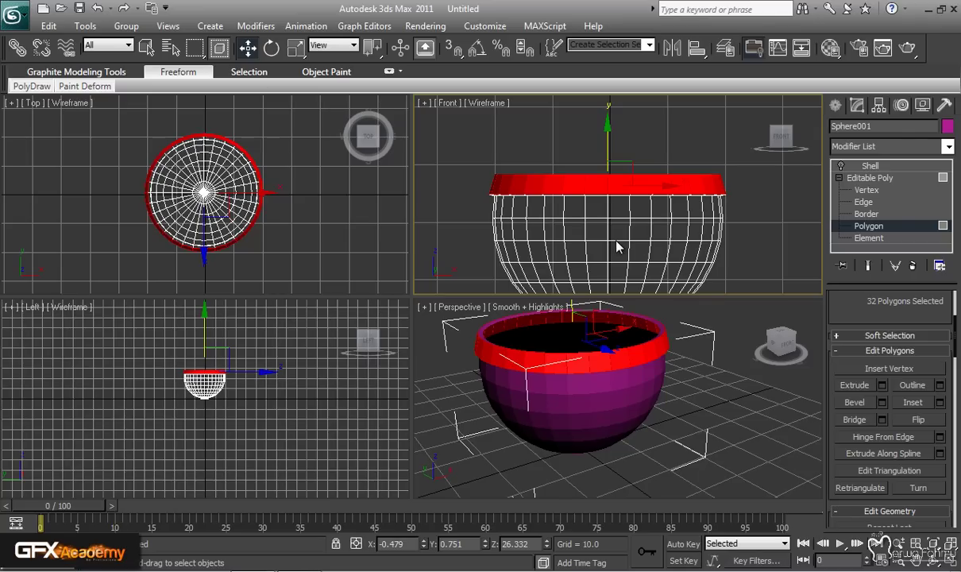
click(887, 227)
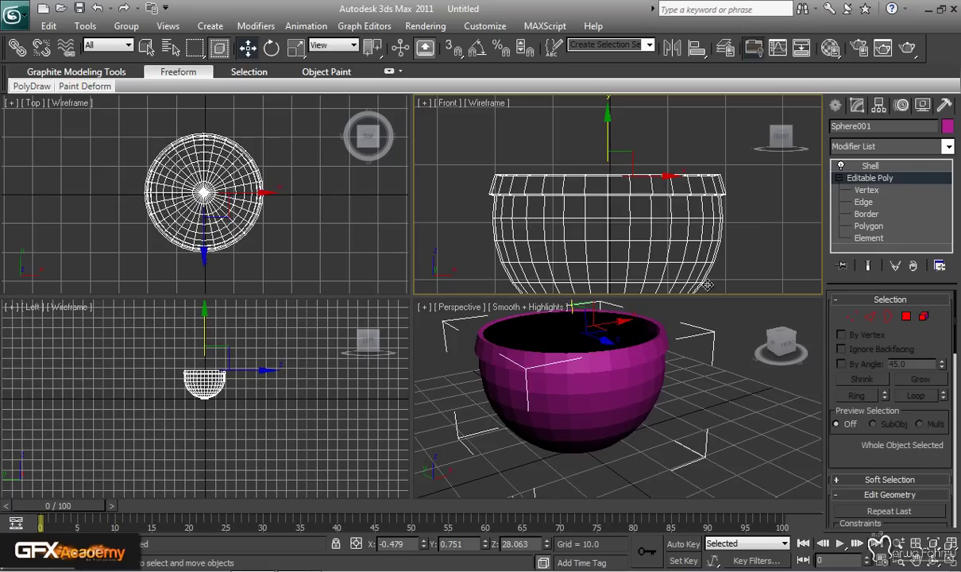
Step: Return to the Shell level of the modifier stack and add a TurboSmooth modifier above it
alt+middle_drag(564, 346, 652, 363)
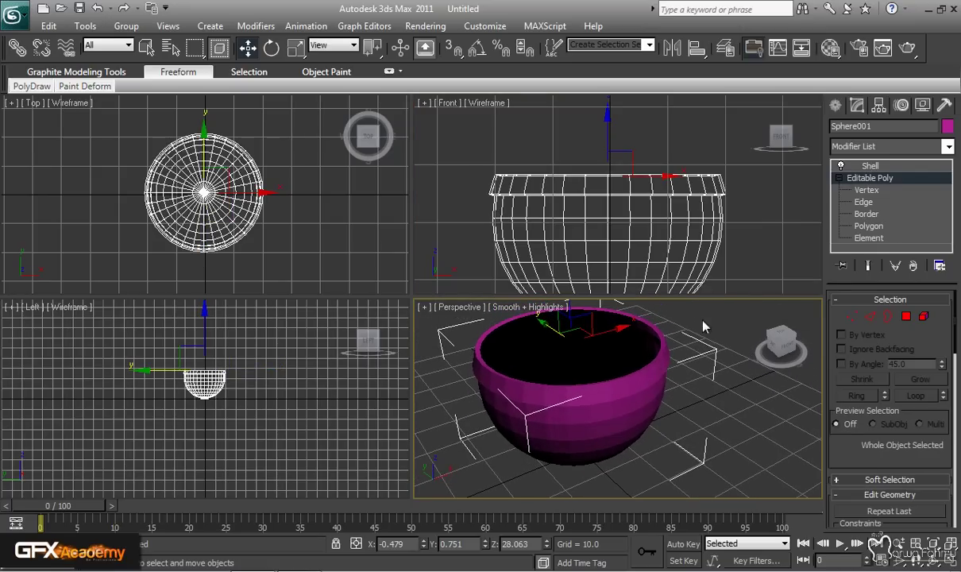
click(890, 166)
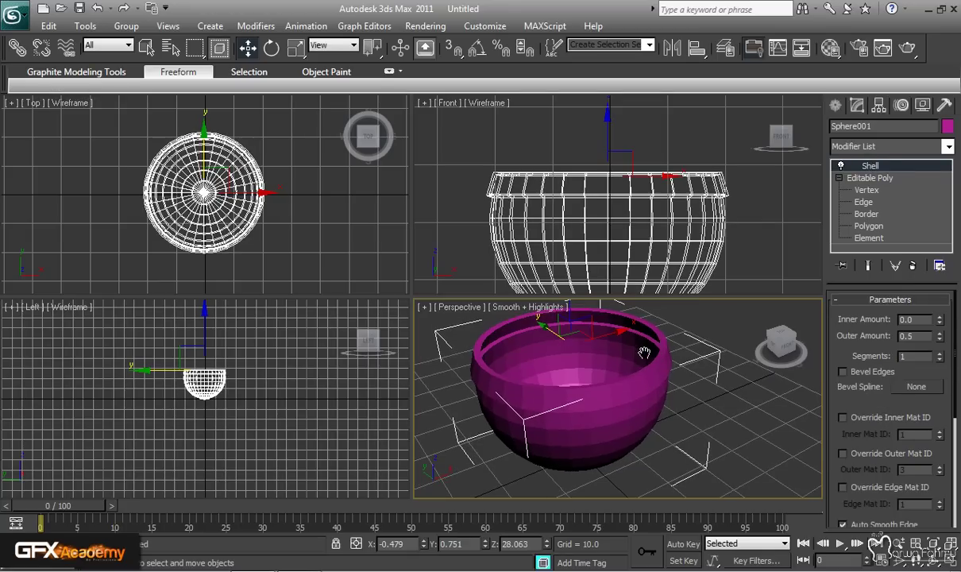
click(887, 146)
key(t)
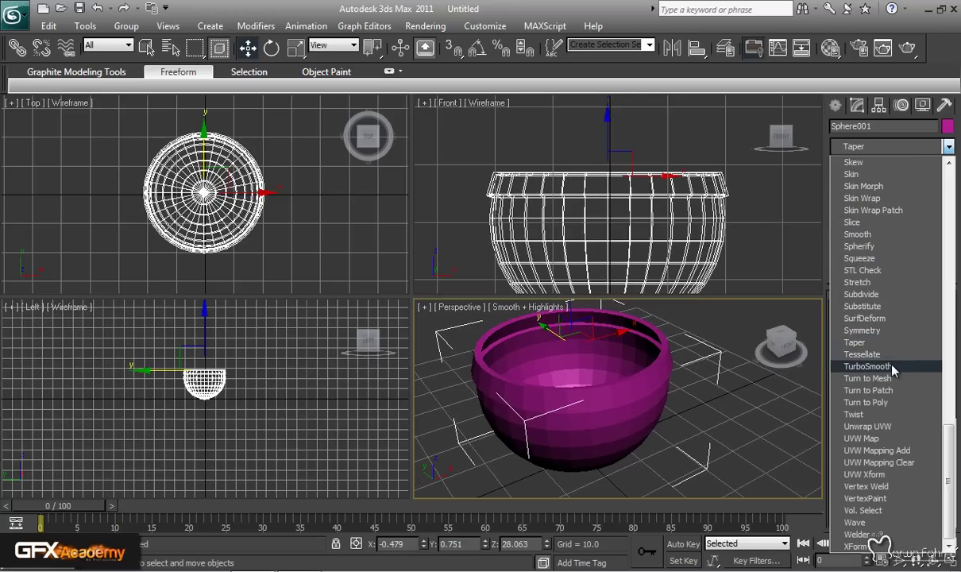
click(843, 366)
Step: Examine the smoothed bowl's rim, interior and foot from several angles in the Perspective view
alt+middle_drag(578, 421, 535, 405)
scroll(611, 392, down, 5)
alt+middle_drag(696, 397, 669, 449)
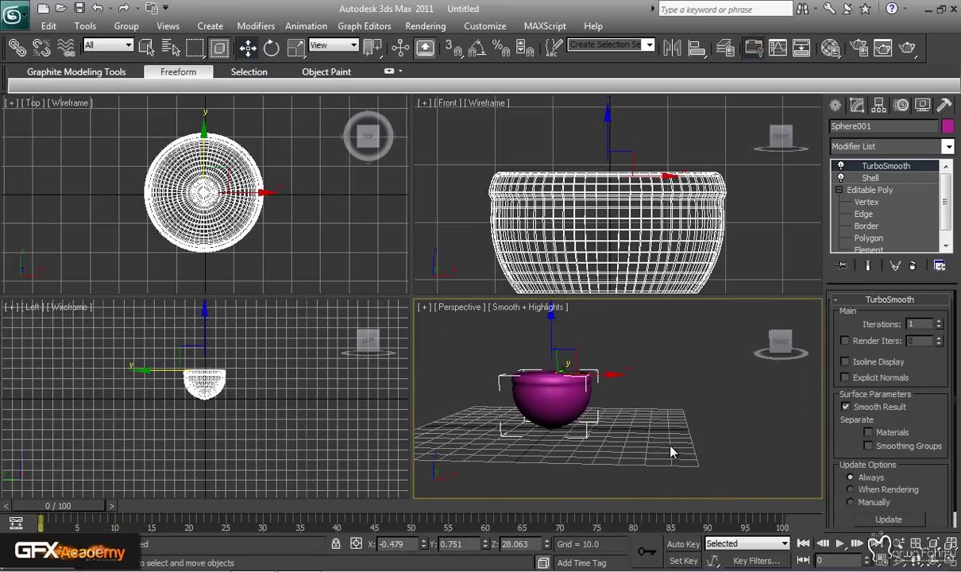
alt+middle_drag(555, 420, 552, 407)
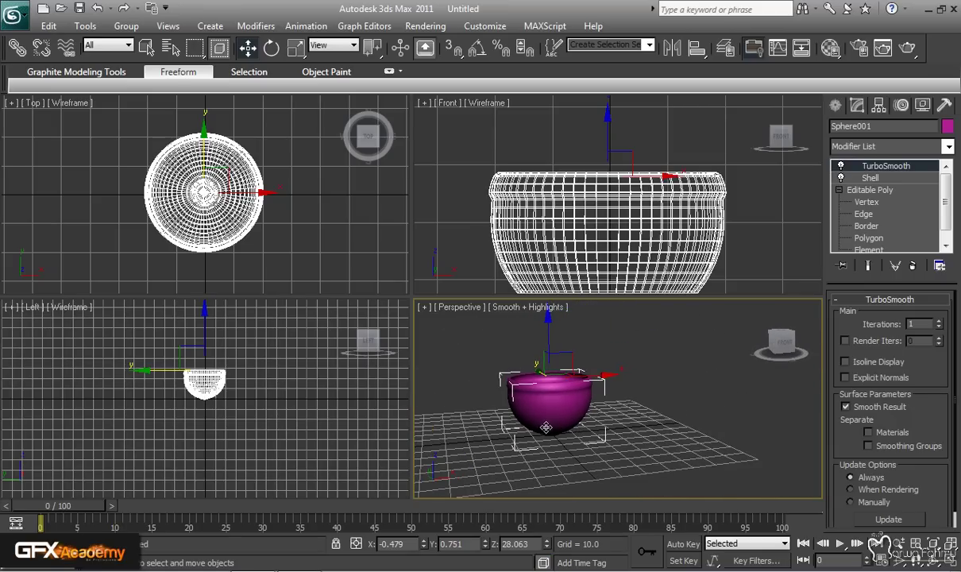
scroll(551, 407, up, 2)
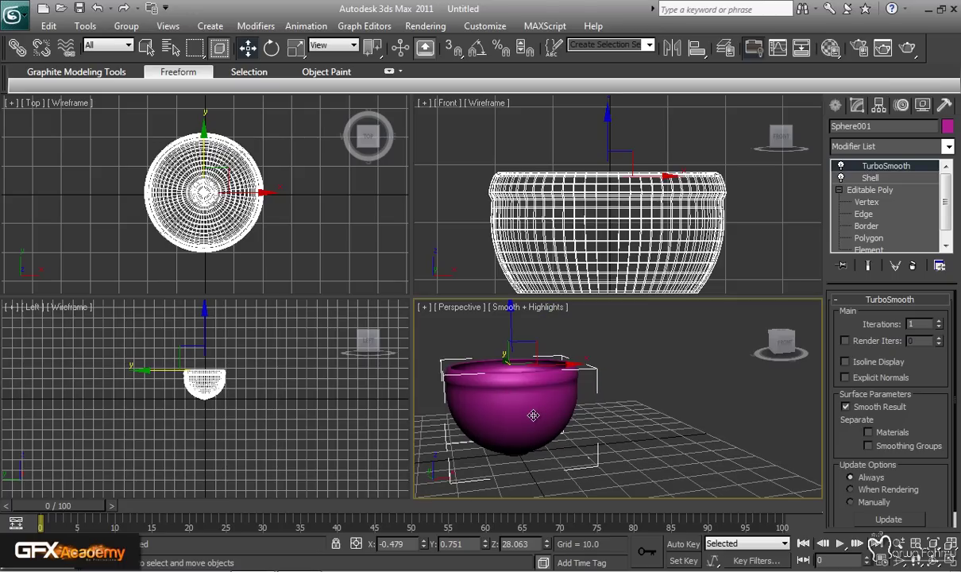
scroll(532, 415, down, 2)
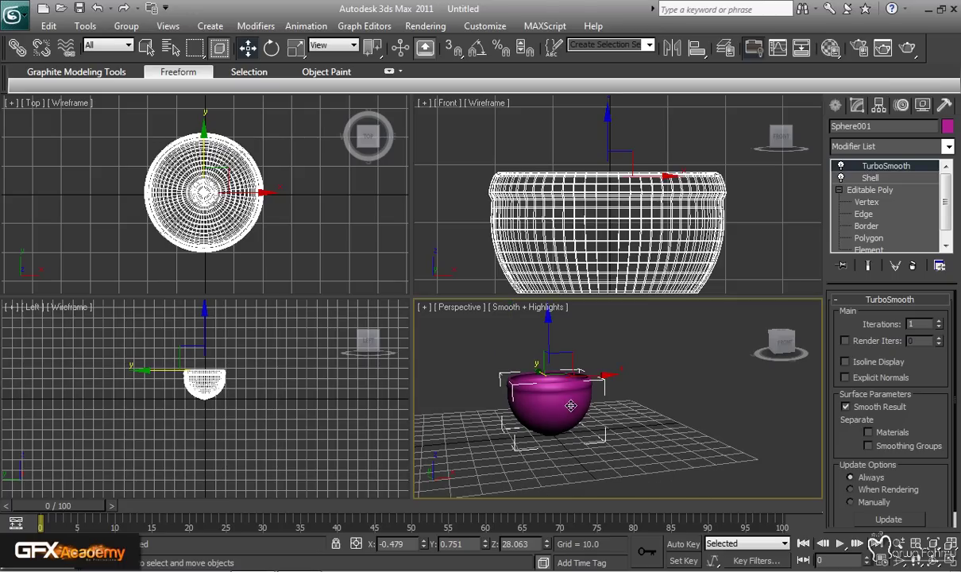
middle_drag(522, 388, 537, 414)
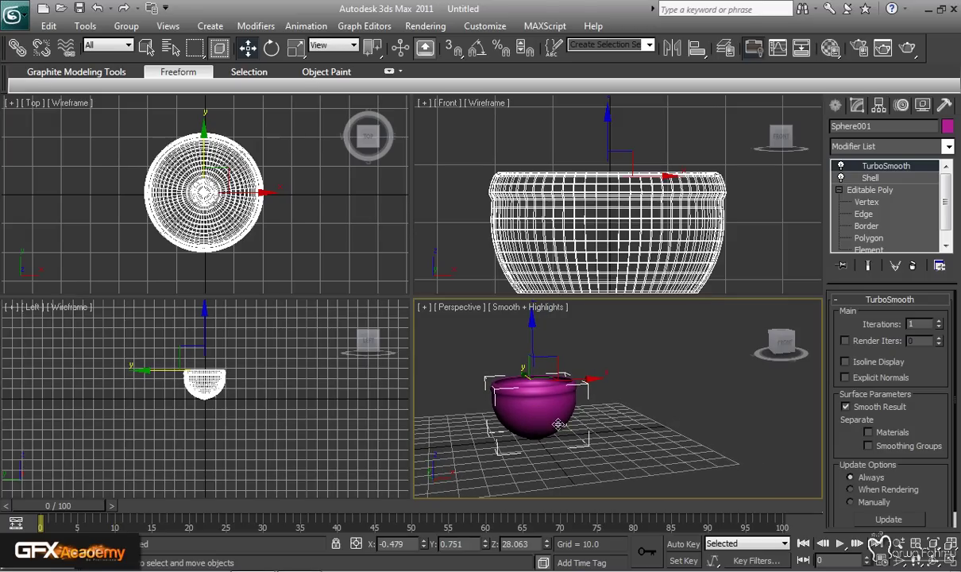
middle_drag(495, 367, 502, 376)
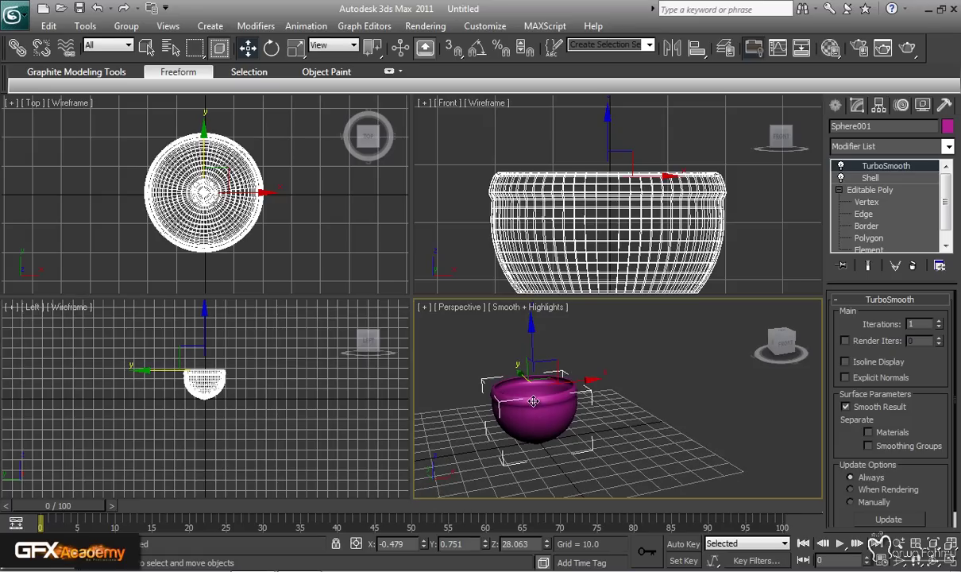
middle_drag(554, 392, 564, 407)
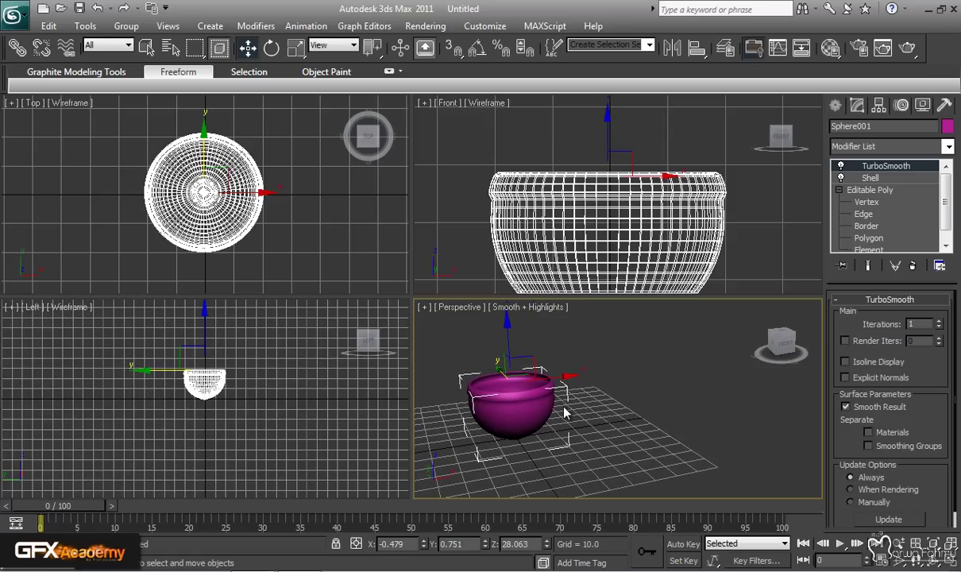
Step: Maximize the Front view with free space beside the bowl and bring up the Splines creation tools
click(838, 106)
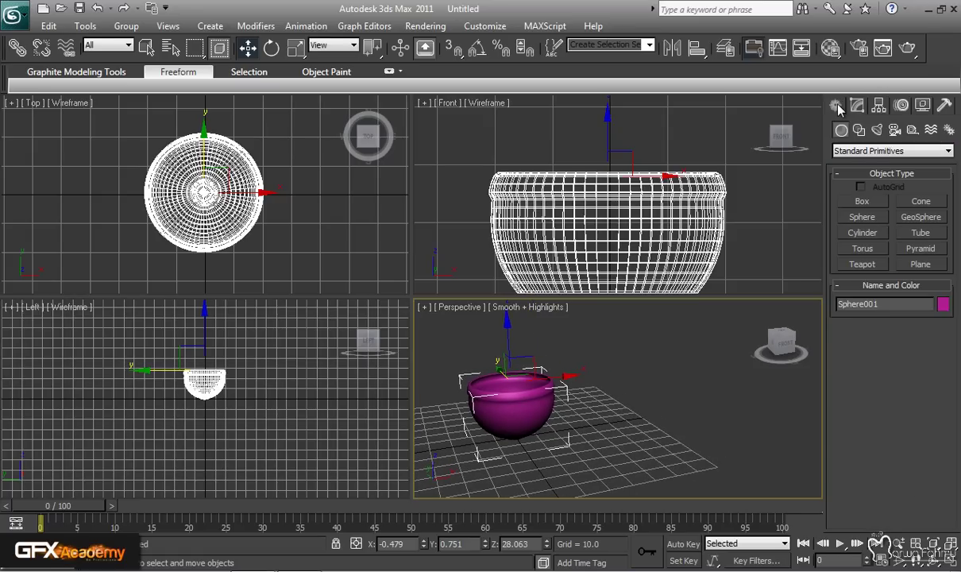
middle_drag(693, 403, 667, 392)
middle_drag(657, 218, 639, 215)
scroll(567, 200, down, 3)
key(alt+w)
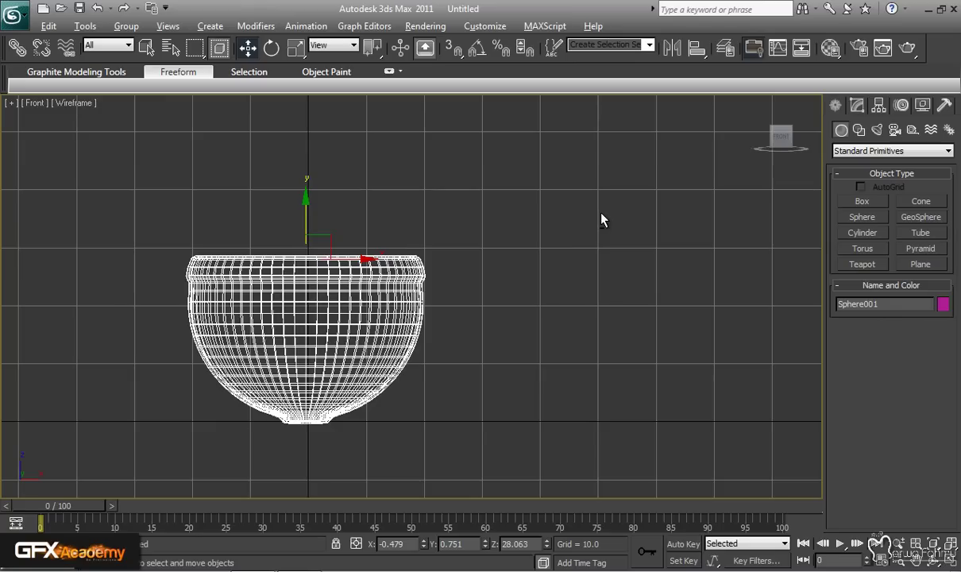
middle_drag(447, 303, 440, 270)
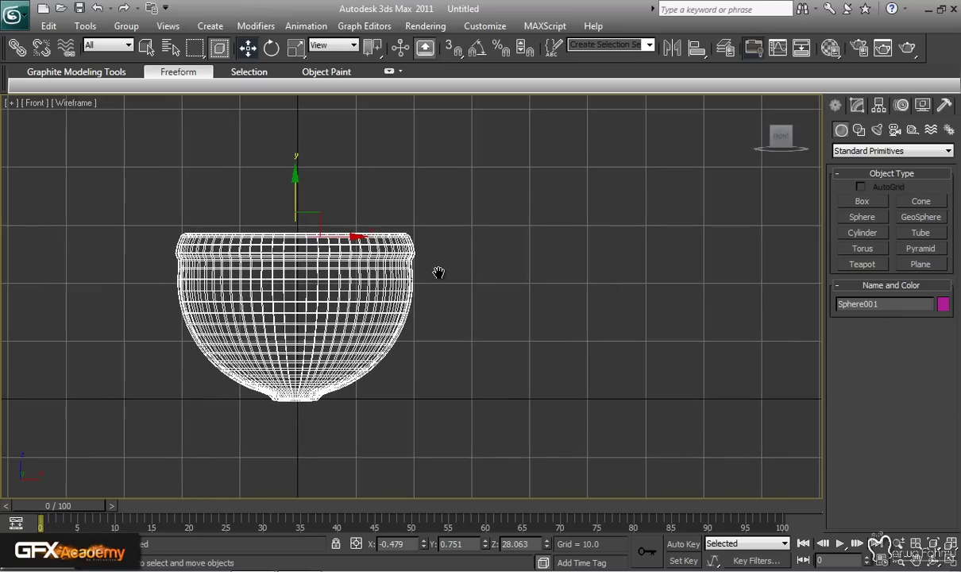
click(859, 131)
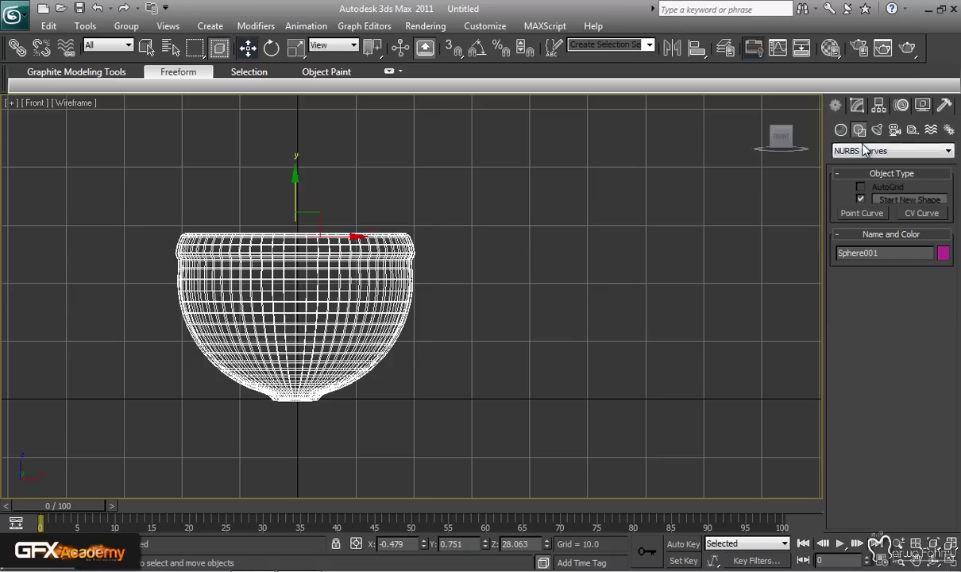
click(863, 151)
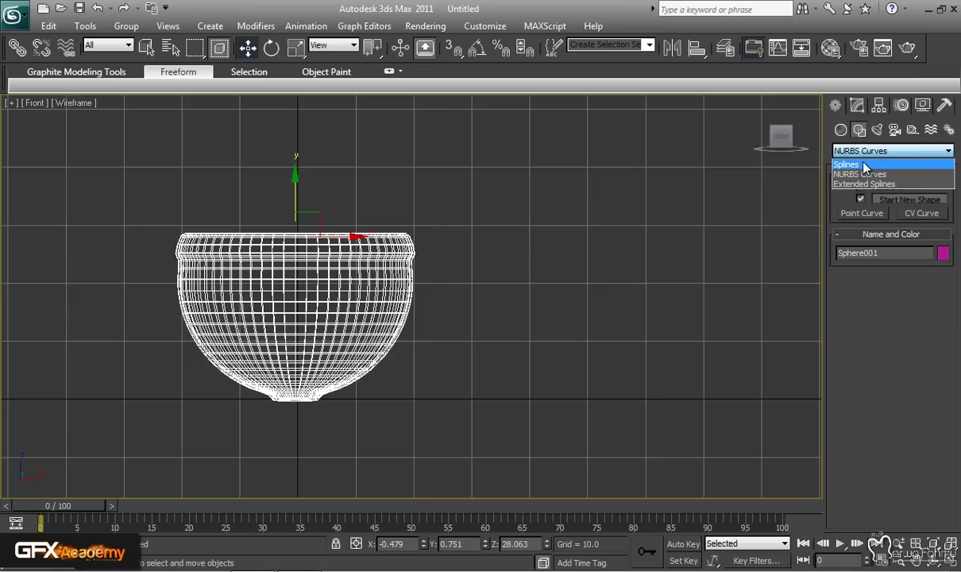
click(864, 164)
middle_drag(536, 311, 499, 303)
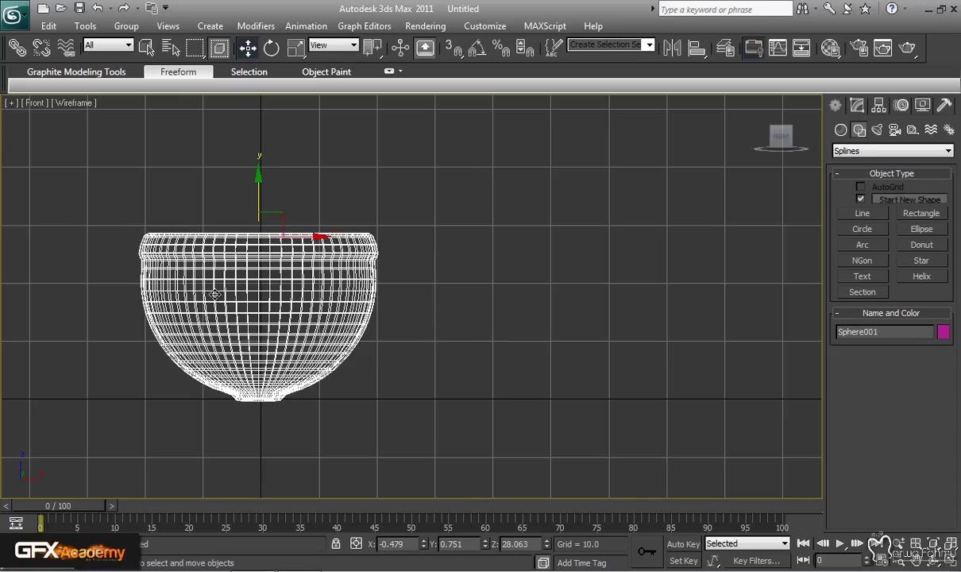
Step: Draw an open Line profile of half a bowl beside the model, about 30 units high, with a 20-unit top edge, rounded lip, curved side and flat foot
click(863, 215)
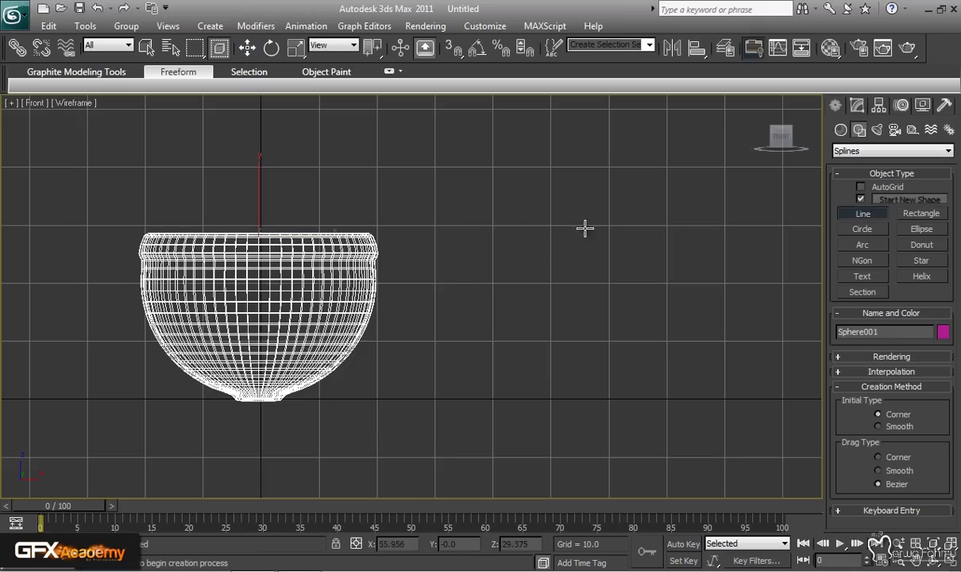
click(550, 226)
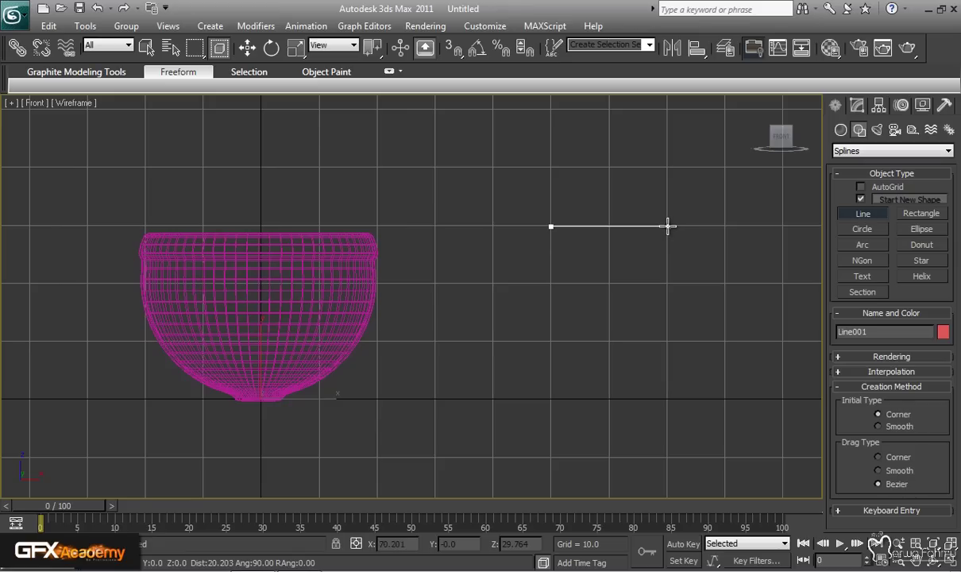
click(669, 227)
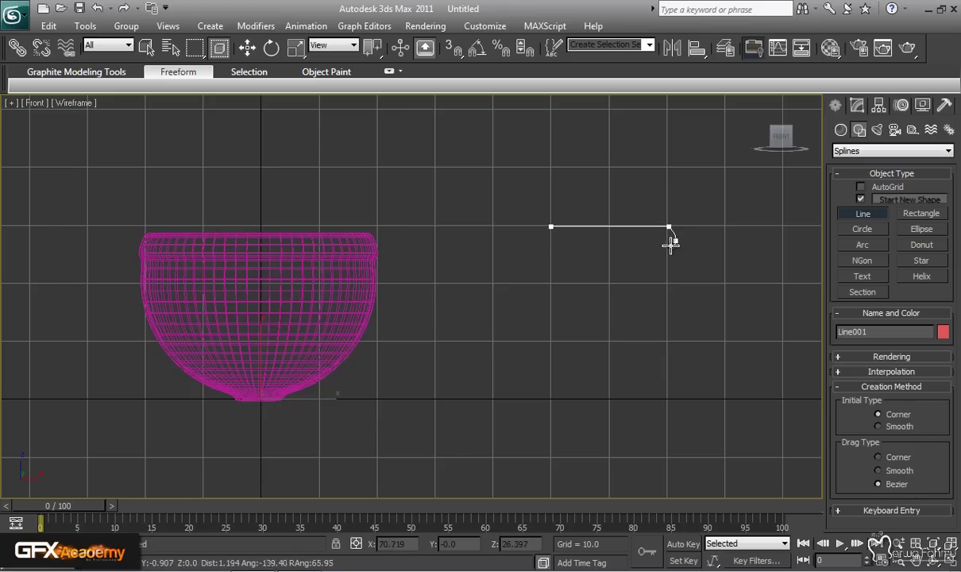
click(669, 247)
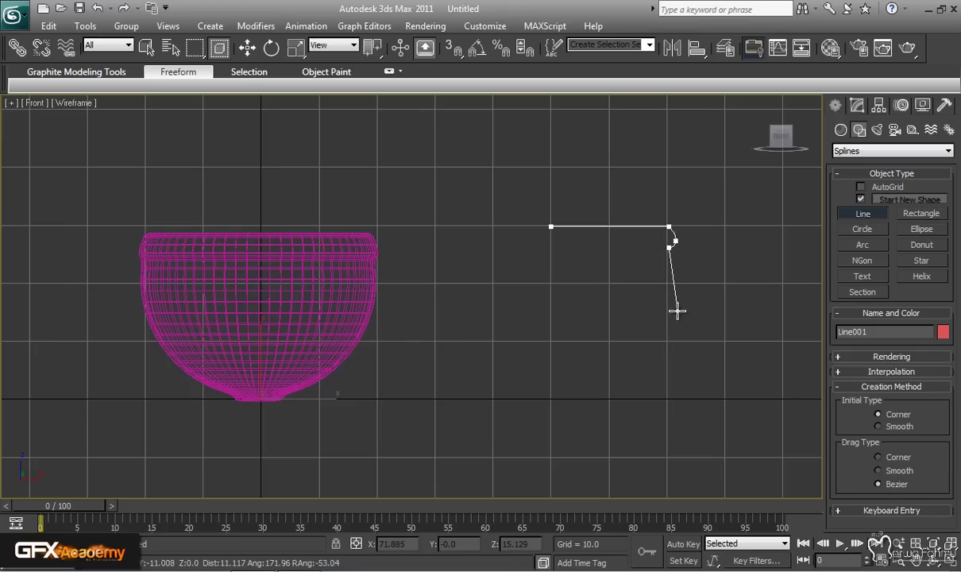
drag(677, 315, 671, 328)
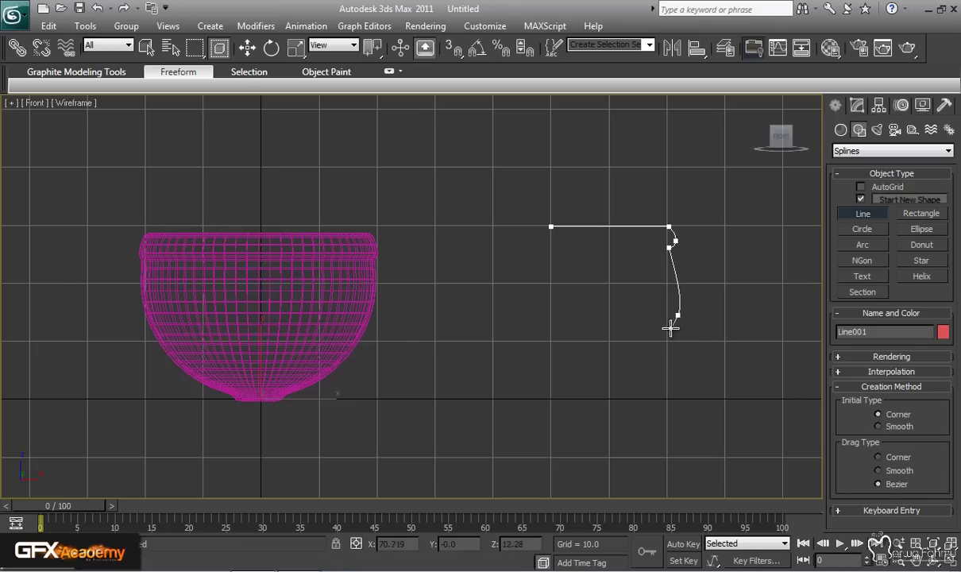
click(609, 394)
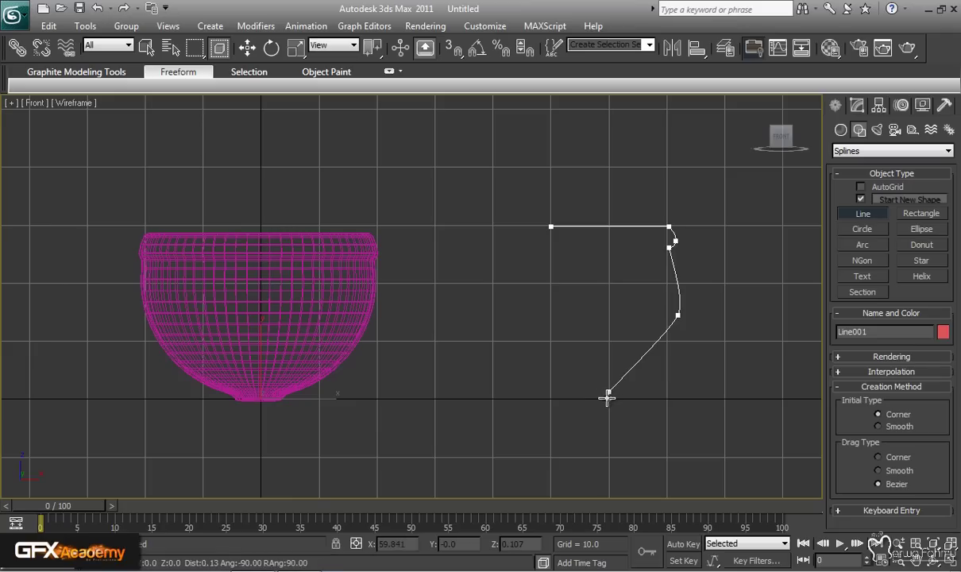
click(549, 397)
right_click(671, 381)
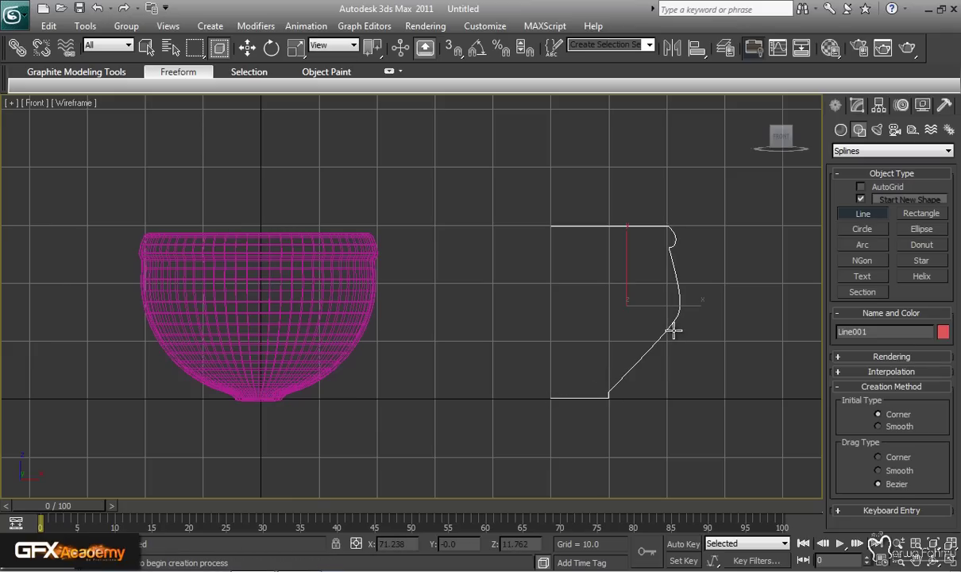
Step: In vertex editing, move the profile's foot corner vertices inward and shift the side vertex down and inward for a rounder bowl curve
key(w)
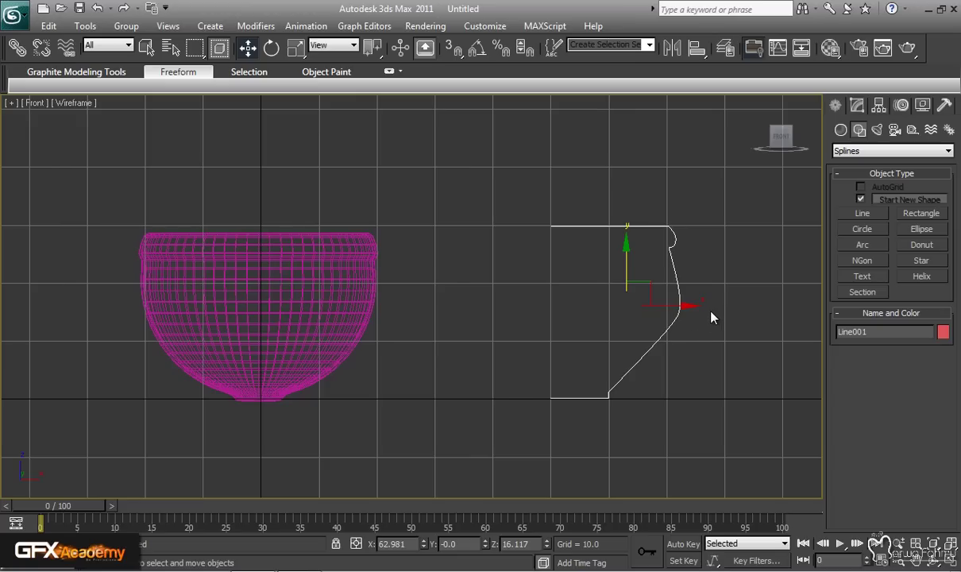
key(1)
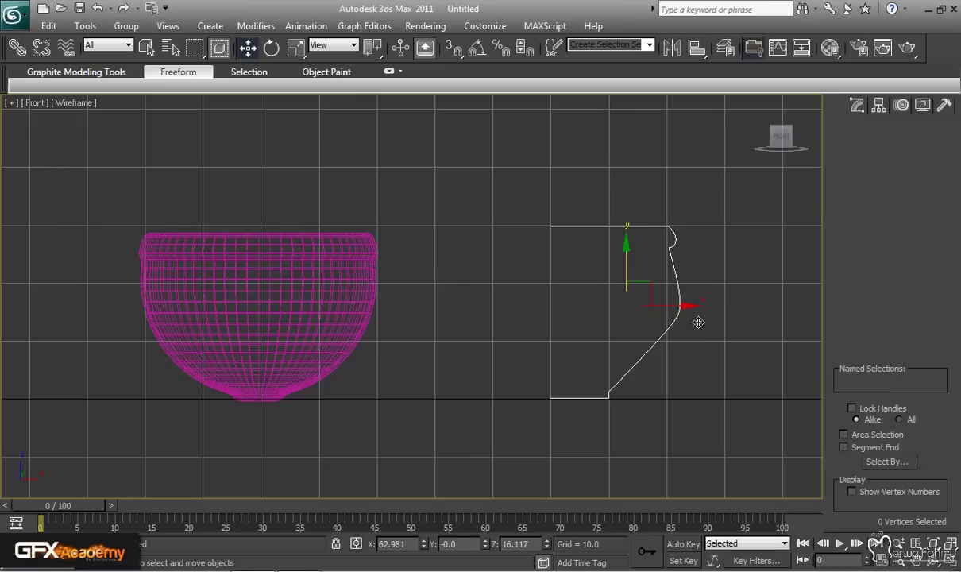
mouse_move(707, 316)
mouse_down()
mouse_move(636, 342)
mouse_move(667, 343)
mouse_move(675, 324)
mouse_move(698, 315)
mouse_up()
middle_drag(591, 344, 577, 345)
drag(581, 382, 609, 394)
drag(635, 320, 670, 335)
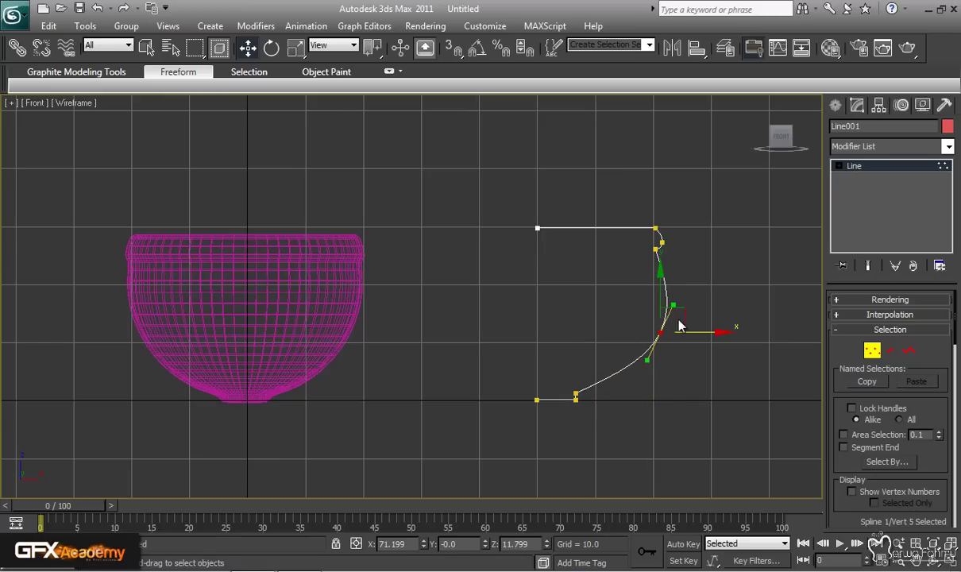
drag(681, 316, 668, 338)
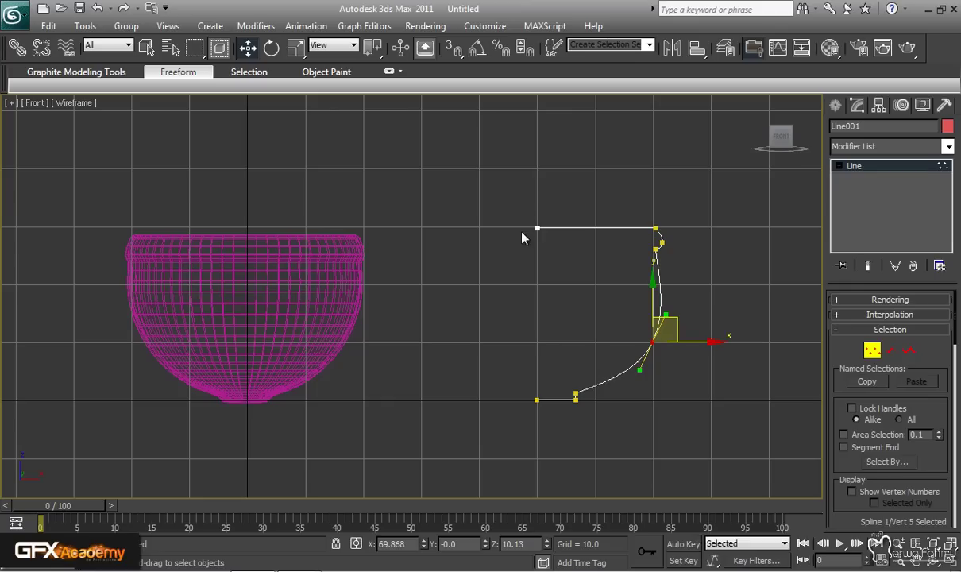
Step: Delete the inner end vertex of the profile's top edge to open the bowl, and leave vertex editing
drag(533, 201, 577, 308)
key(Delete)
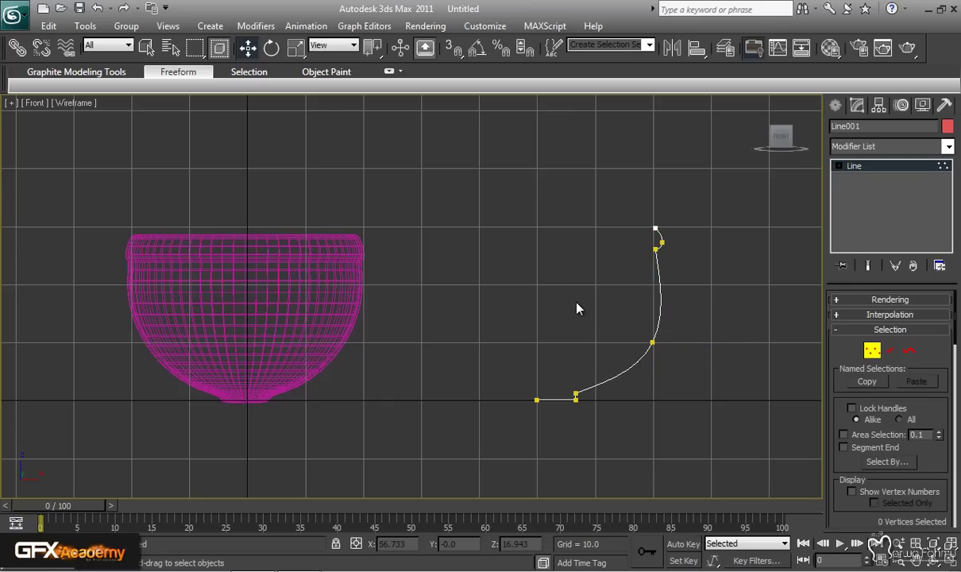
click(870, 350)
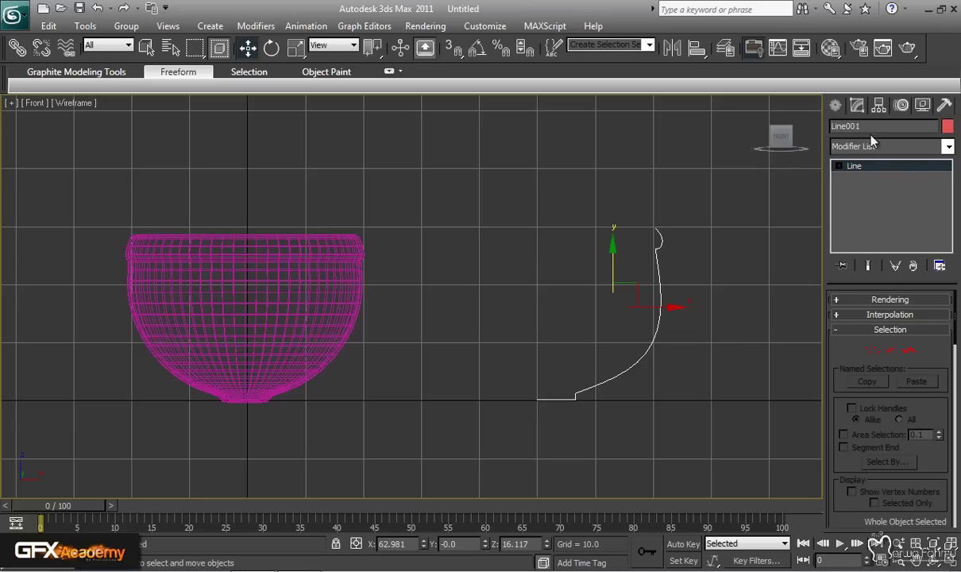
Step: Add a Lathe modifier to the profile and move its axis along X to the inner end of the foot line
click(834, 146)
key(l)
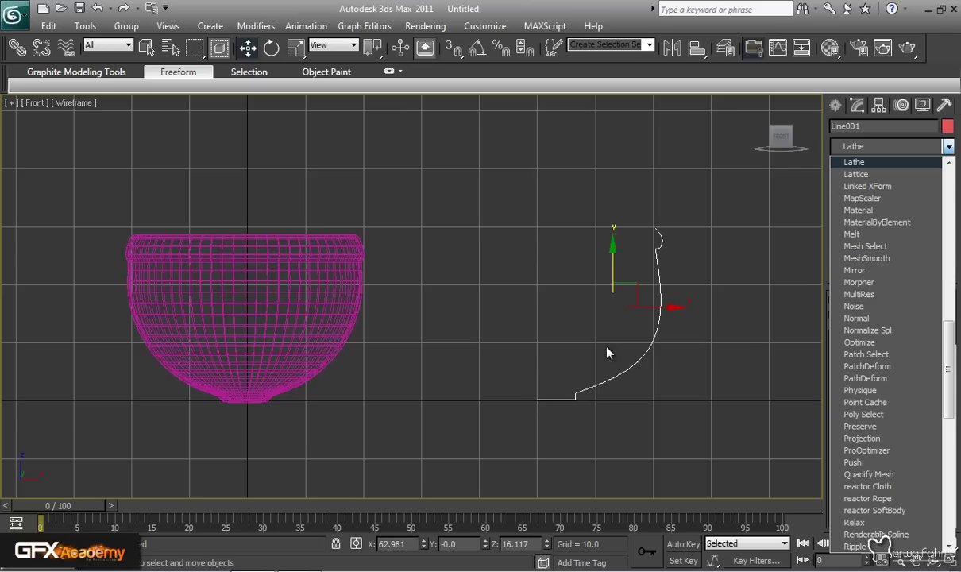
click(856, 162)
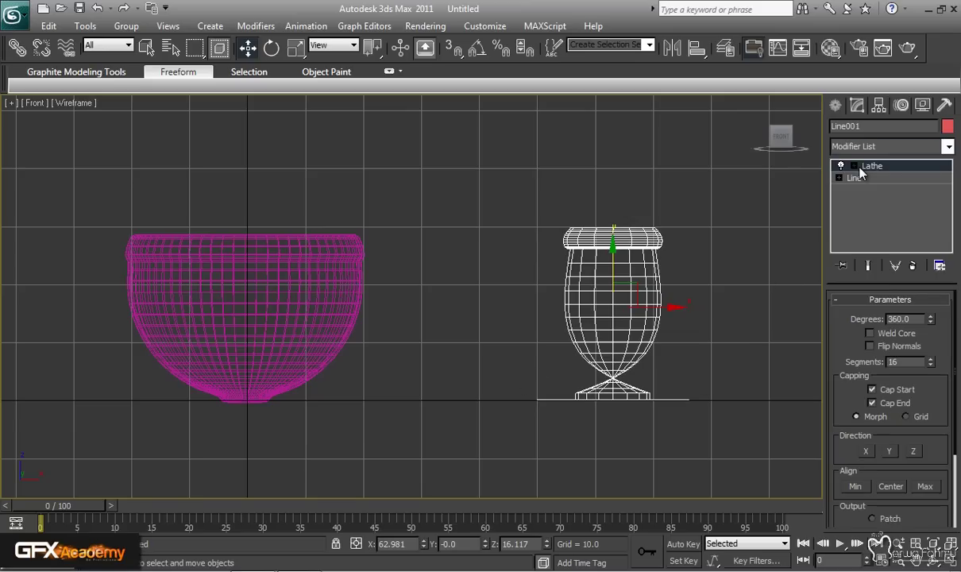
click(854, 165)
click(874, 179)
drag(681, 306, 585, 308)
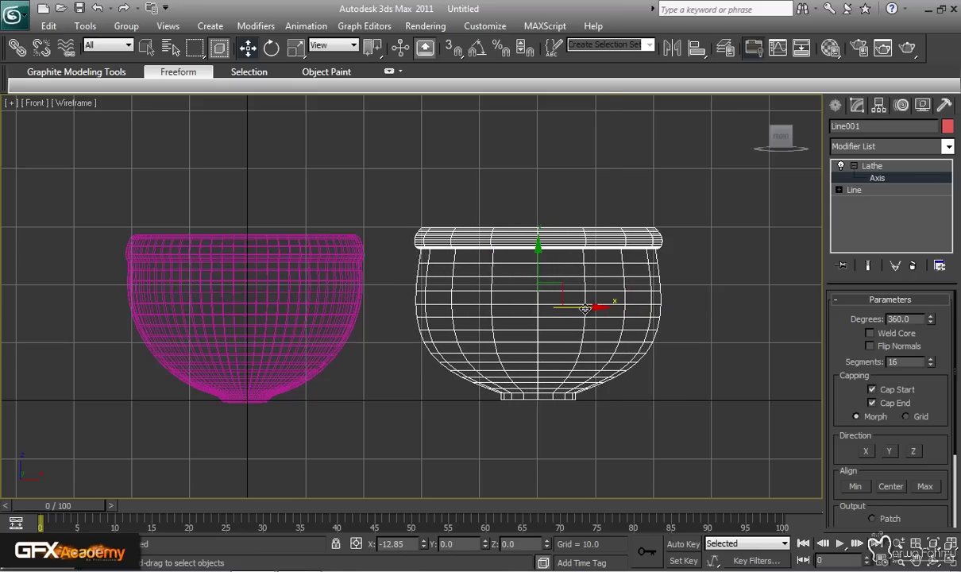
Step: Enable Weld Core and Flip Normals on the lathed bowl and check its underside and outer surface in the Perspective view
key(alt+w)
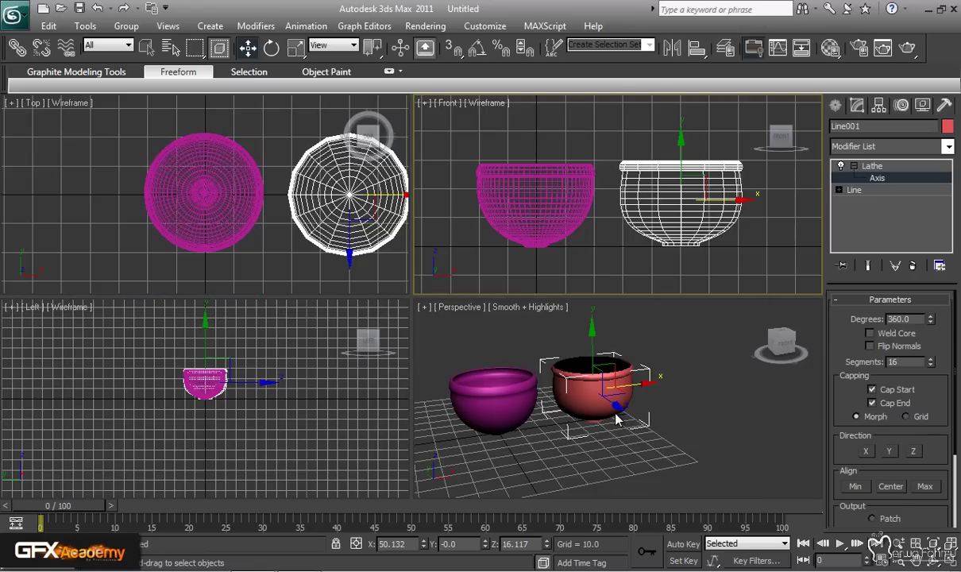
alt+middle_drag(621, 414, 626, 380)
scroll(627, 385, up, 5)
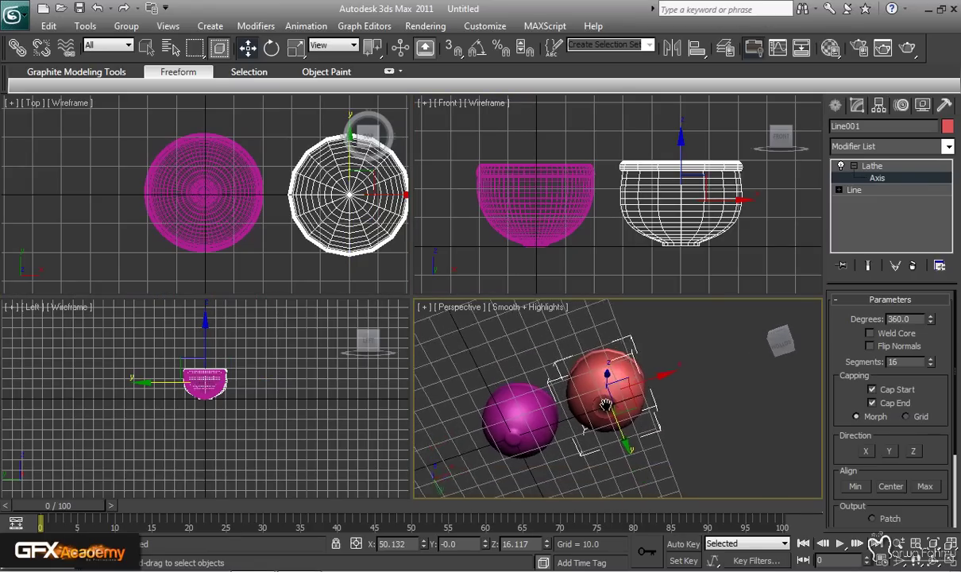
click(869, 347)
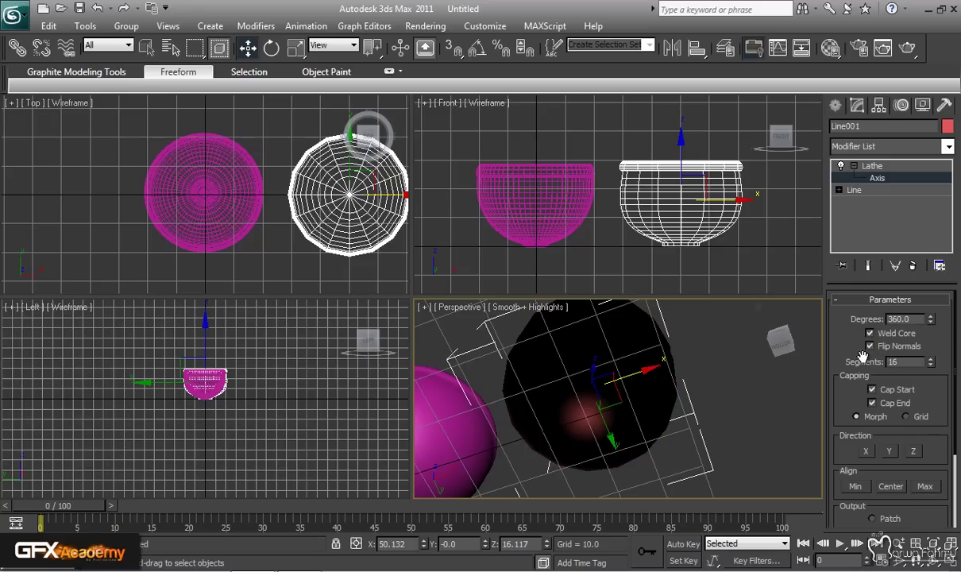
click(870, 346)
drag(626, 374, 624, 373)
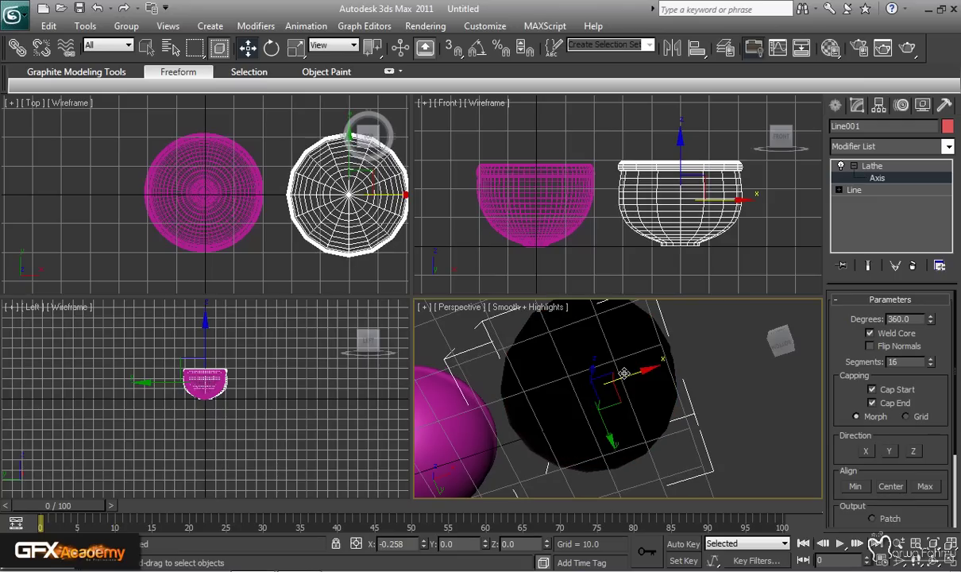
click(869, 347)
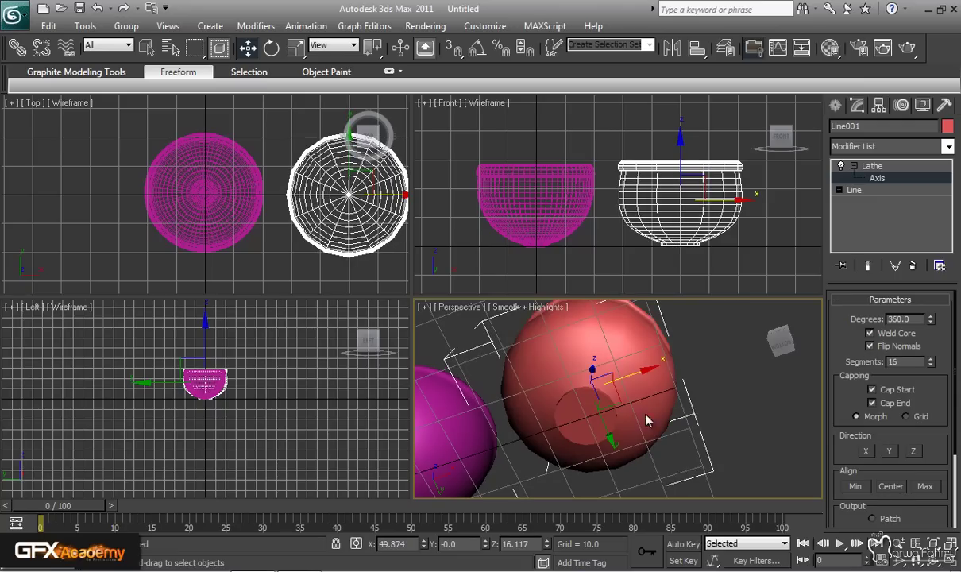
alt+middle_drag(566, 388, 605, 435)
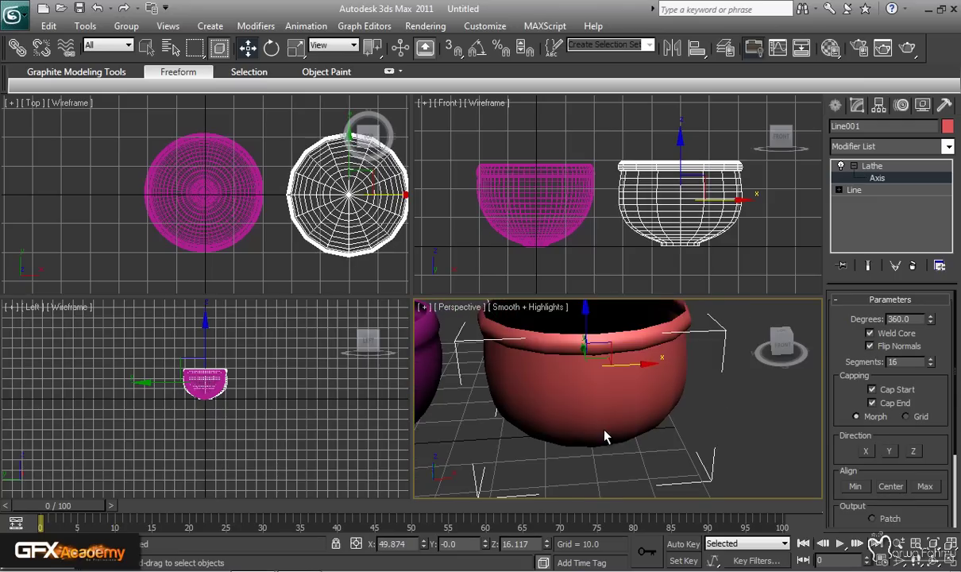
Step: Return to the Line's vertices with the end result shown and move the side vertex inward to taper the bowl's lower body
scroll(603, 429, down, 4)
middle_drag(691, 197, 658, 196)
click(839, 190)
click(866, 201)
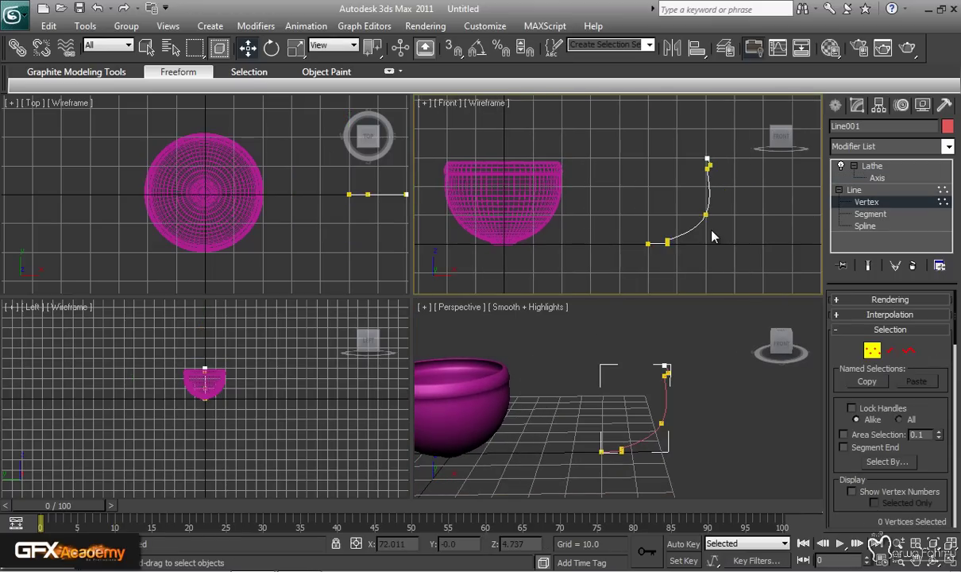
scroll(712, 231, up, 2)
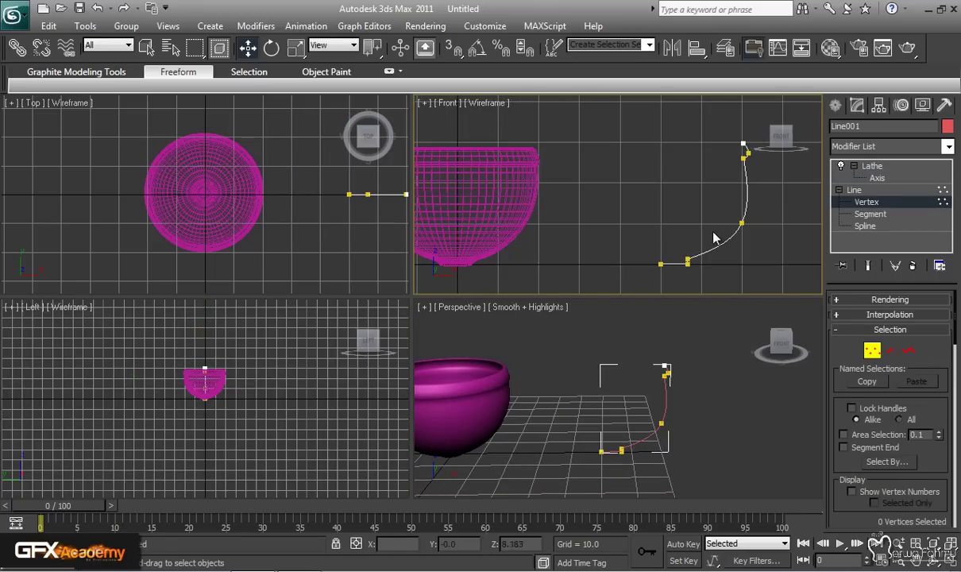
click(867, 266)
drag(755, 213, 723, 248)
drag(765, 216, 754, 212)
Step: Select the three rim vertices, move them down and inward to narrow the bowl's mouth, and leave vertex editing
drag(719, 137, 760, 174)
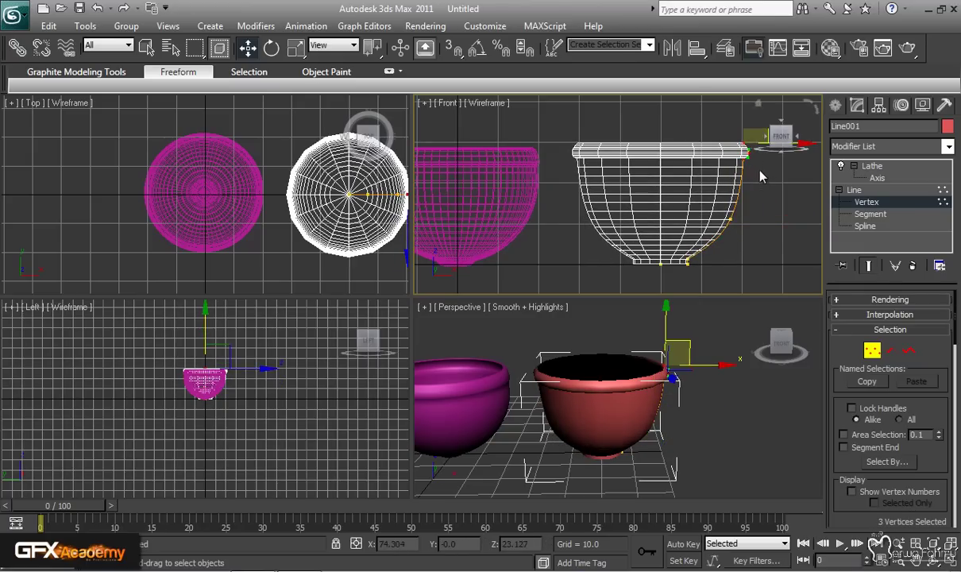
middle_drag(722, 194, 652, 216)
drag(700, 150, 689, 166)
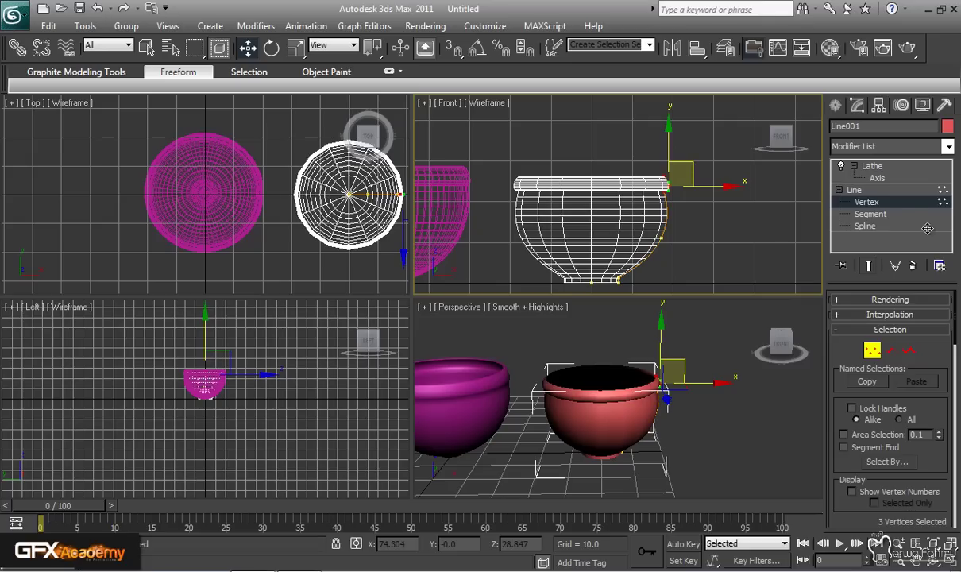
click(853, 189)
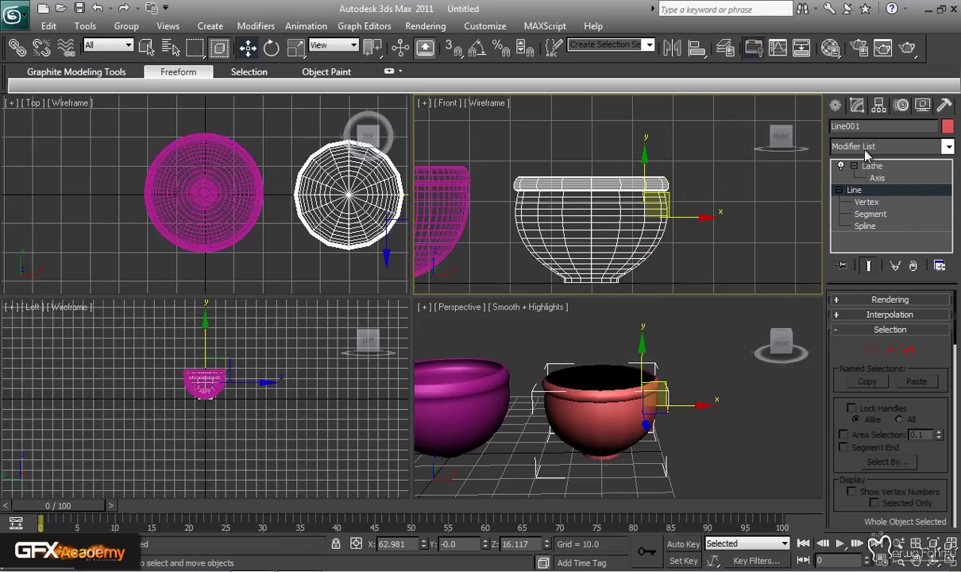
click(857, 146)
scroll(871, 361, up, 8)
scroll(869, 420, down, 20)
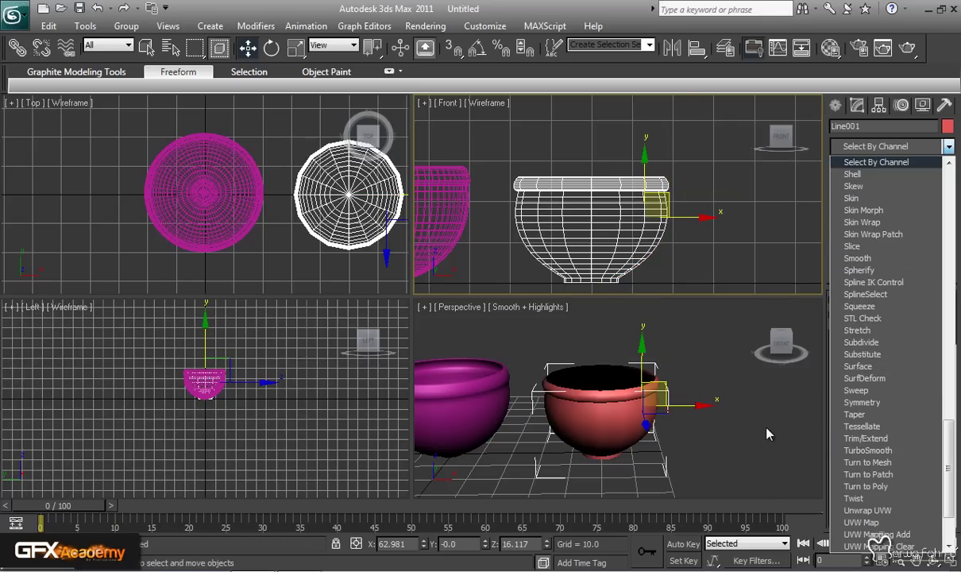
click(875, 176)
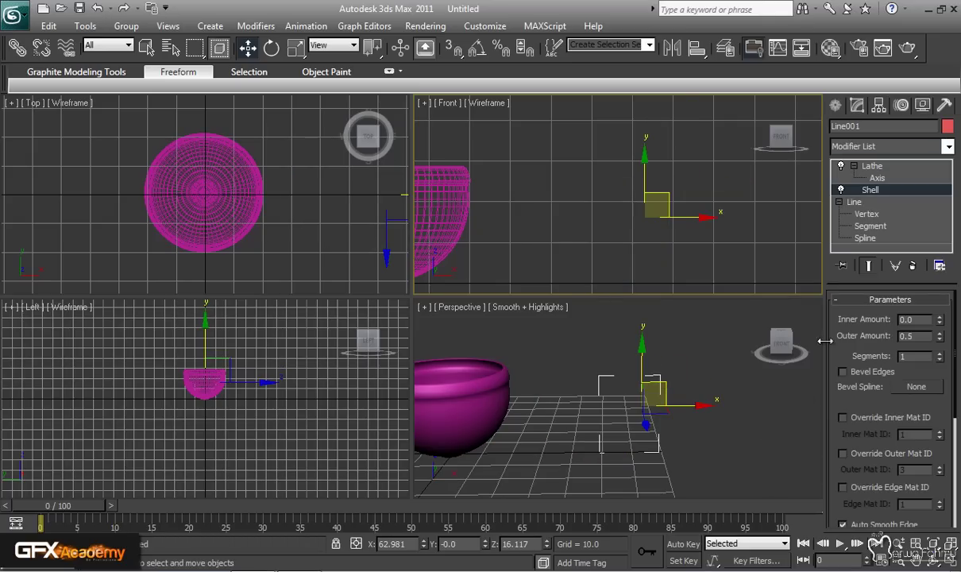
key(Delete)
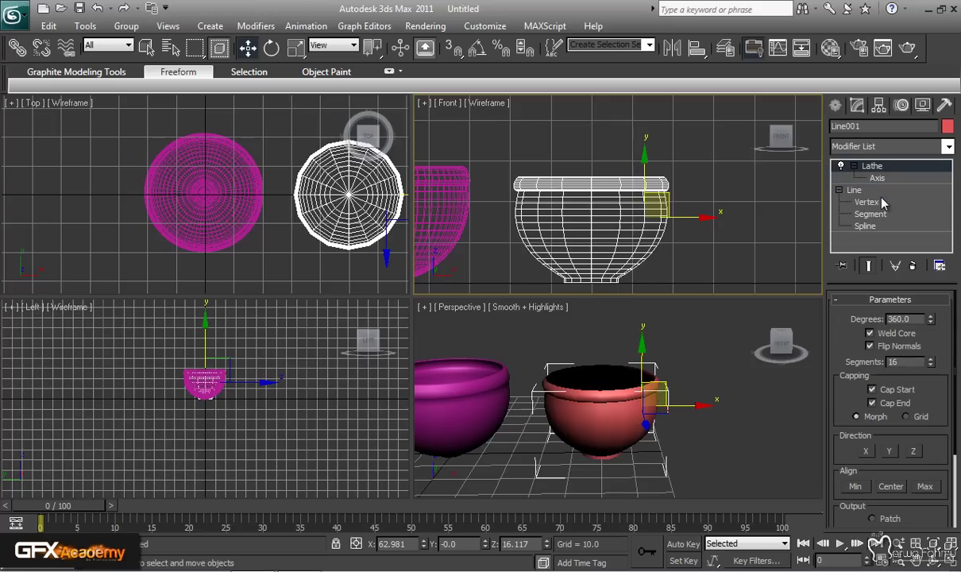
Step: Add a Shell modifier above Lathe to give the bowl wall thickness, and view both bowls in the Perspective view
click(853, 166)
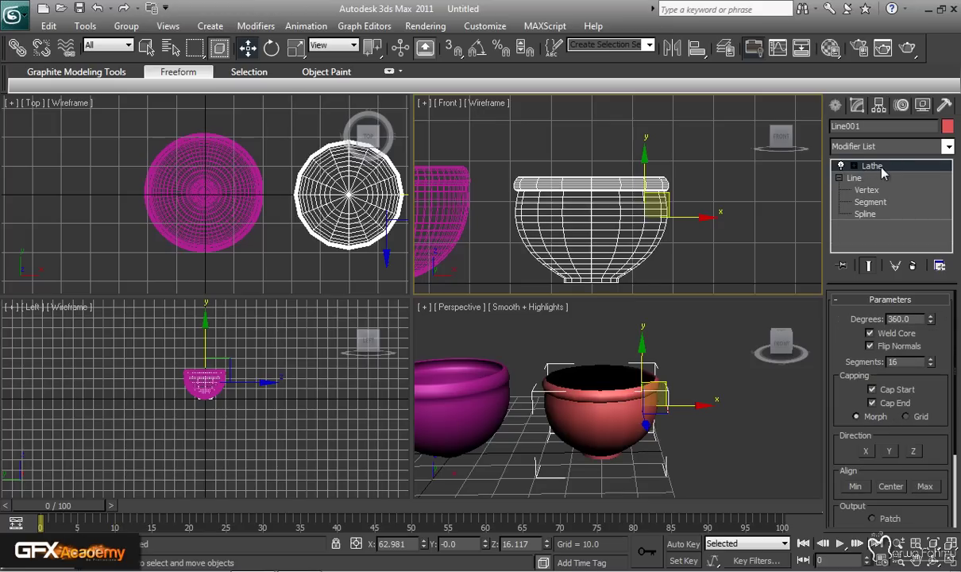
click(839, 178)
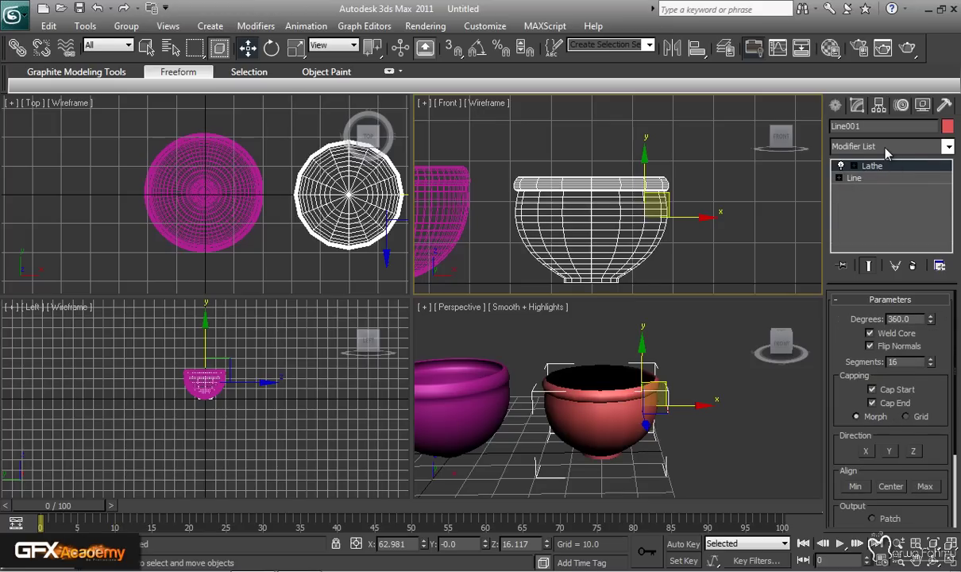
click(888, 150)
key(s)
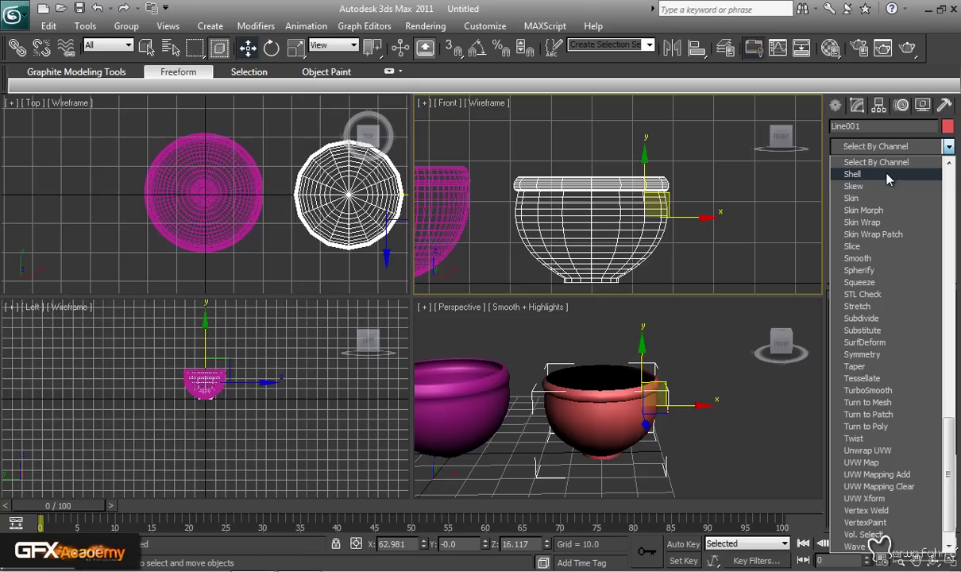
click(852, 174)
alt+middle_drag(681, 453, 641, 431)
scroll(628, 420, down, 5)
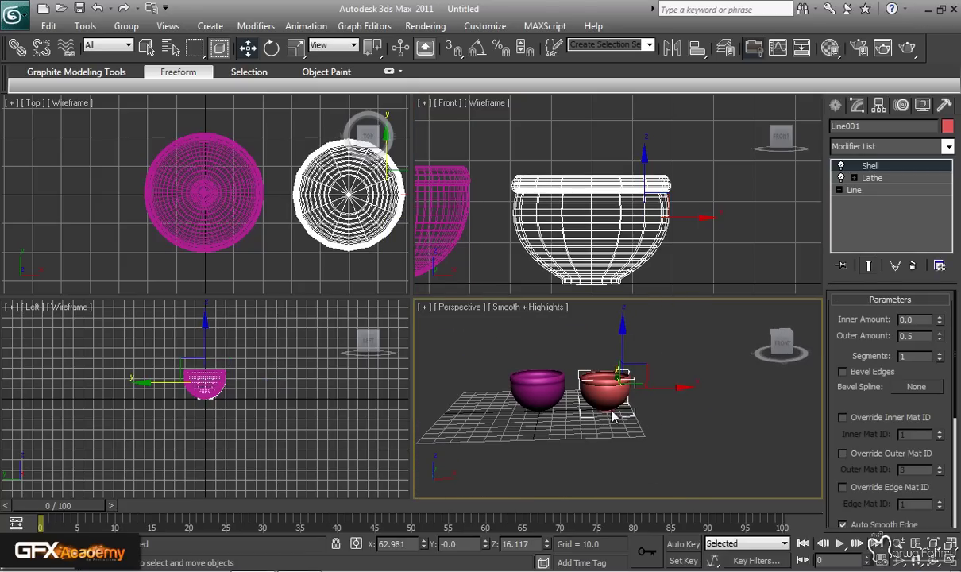
middle_drag(603, 431, 562, 413)
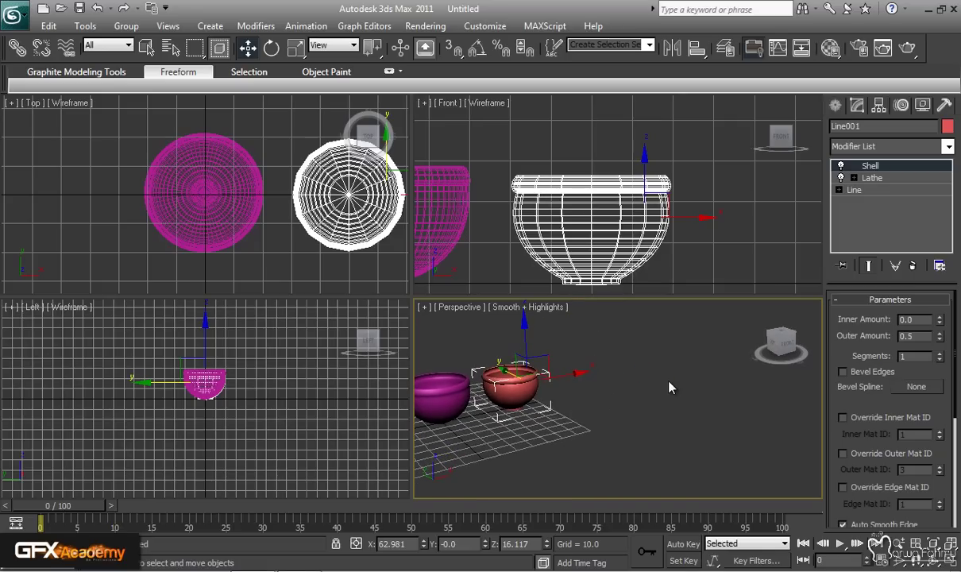
Step: Switch object creation to the Compound Objects category of geometry and look over both bowls in the Perspective view
click(836, 105)
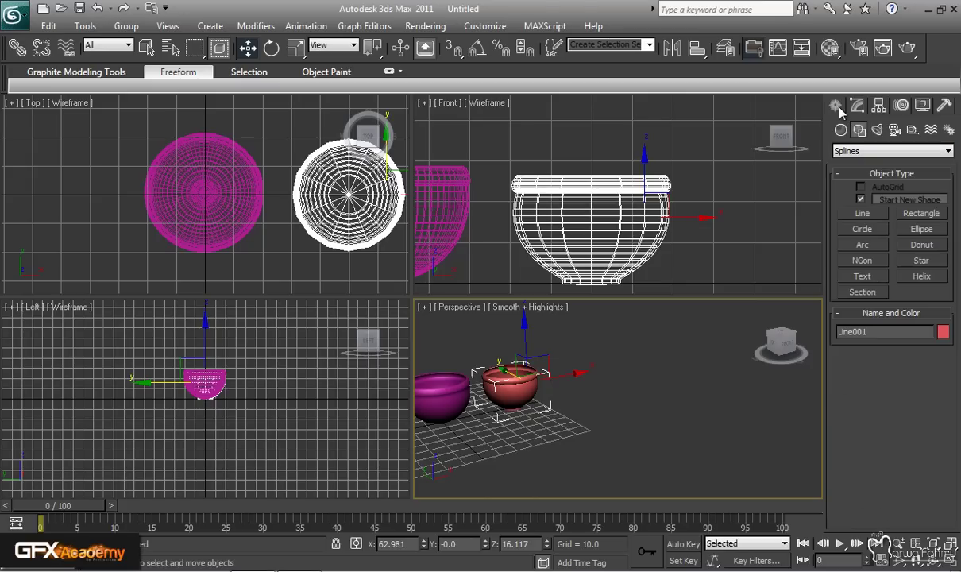
click(841, 130)
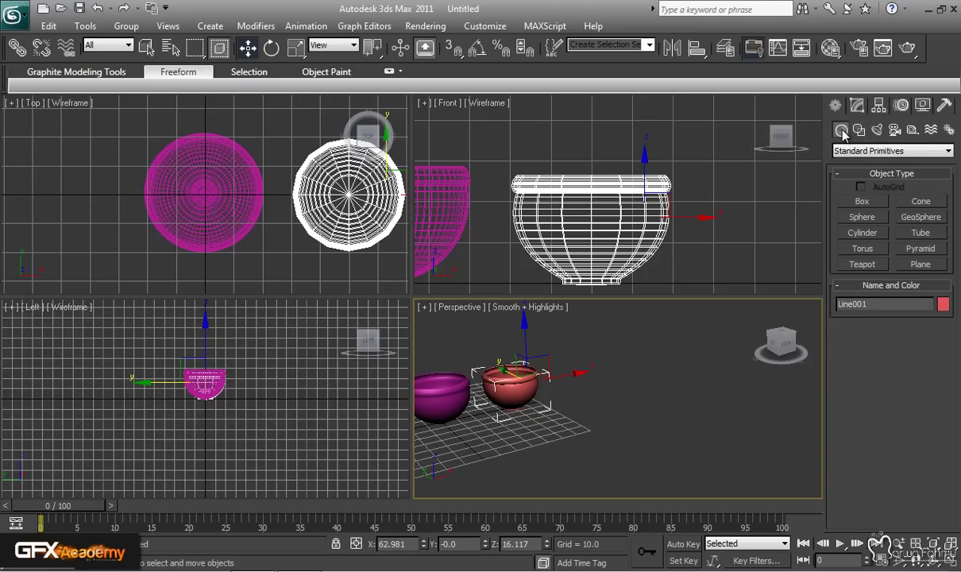
click(852, 151)
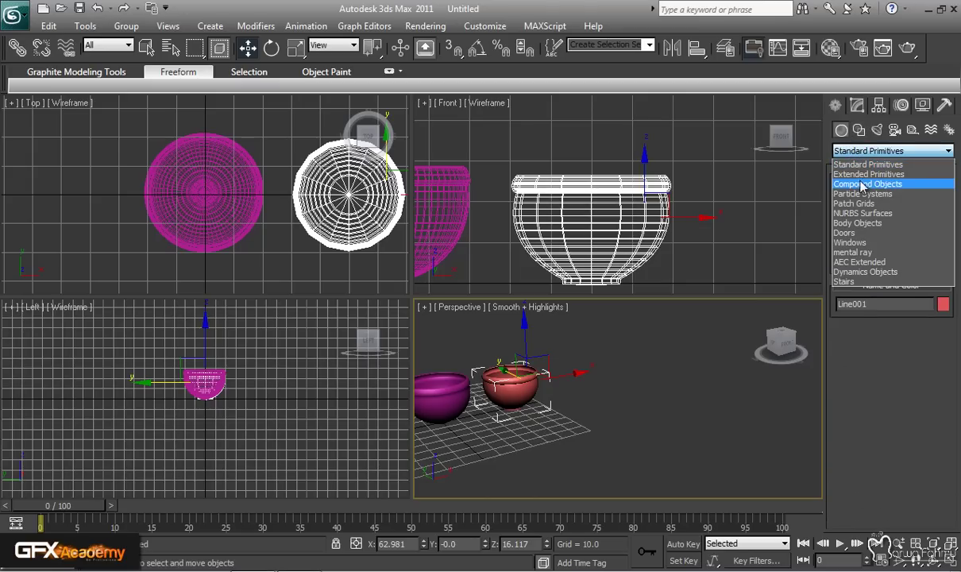
click(863, 184)
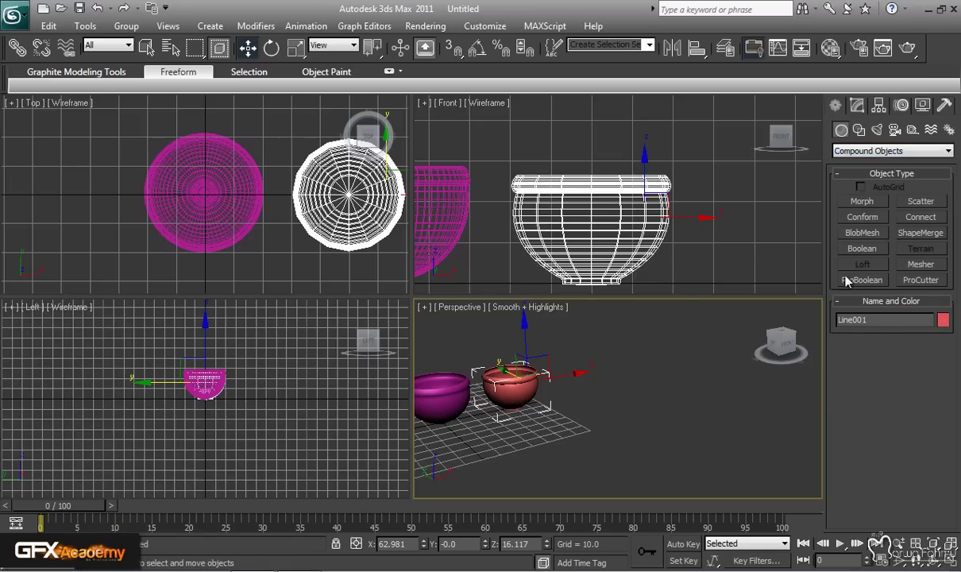
alt+middle_drag(529, 426, 543, 434)
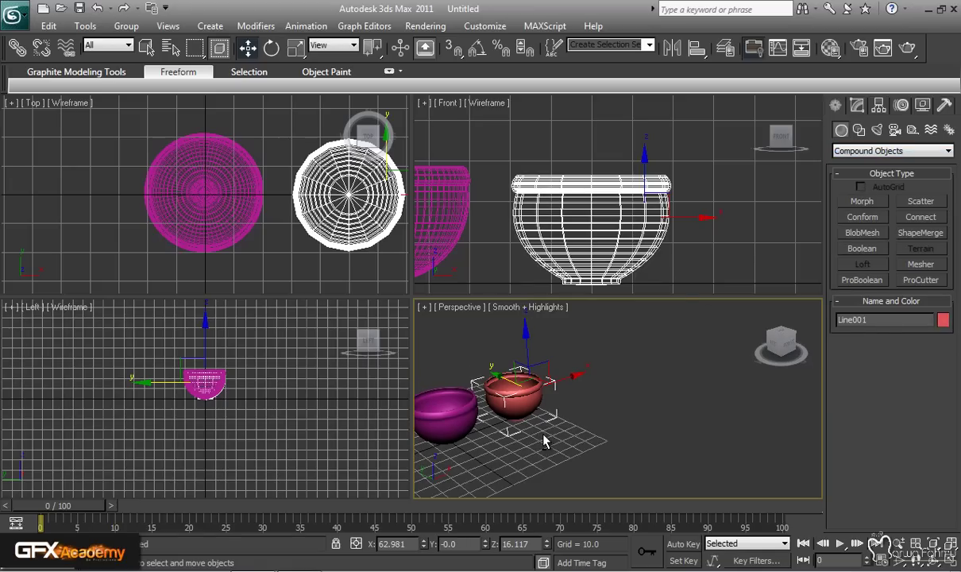
alt+middle_drag(605, 427, 573, 403)
Step: Draw a straight vertical two-point Line about 23 units tall in the Front view, beside the lathed bowl
middle_drag(635, 199, 560, 163)
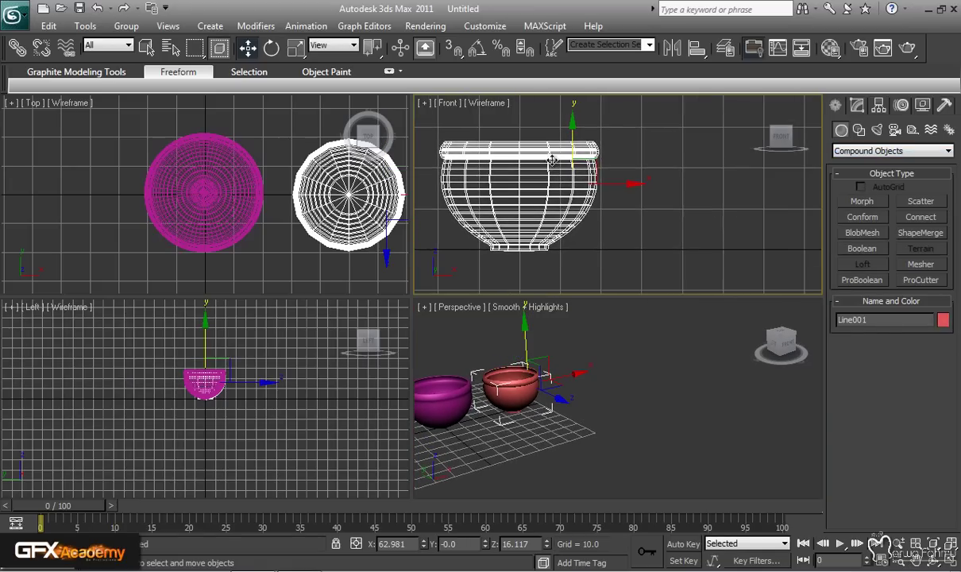
click(859, 131)
click(867, 217)
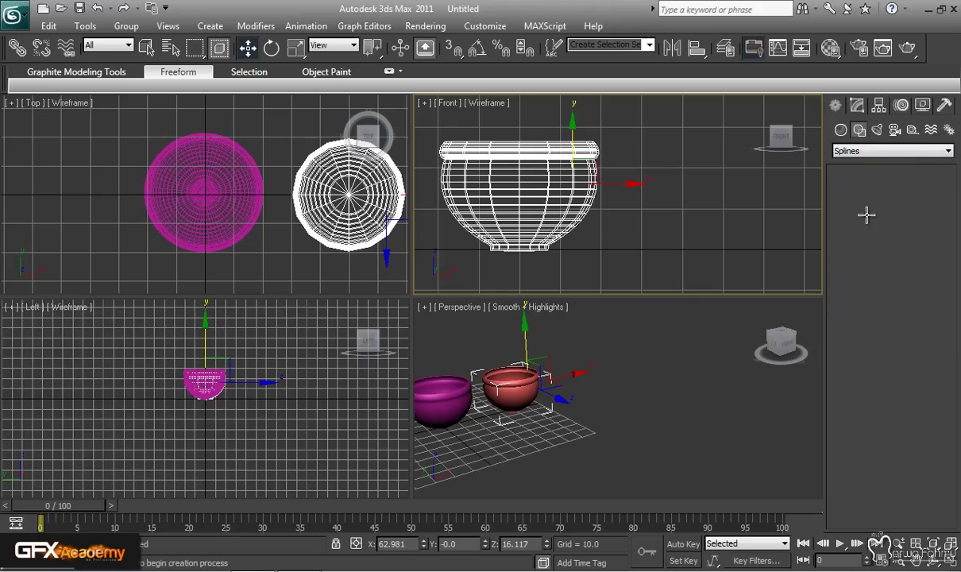
middle_drag(705, 206, 642, 162)
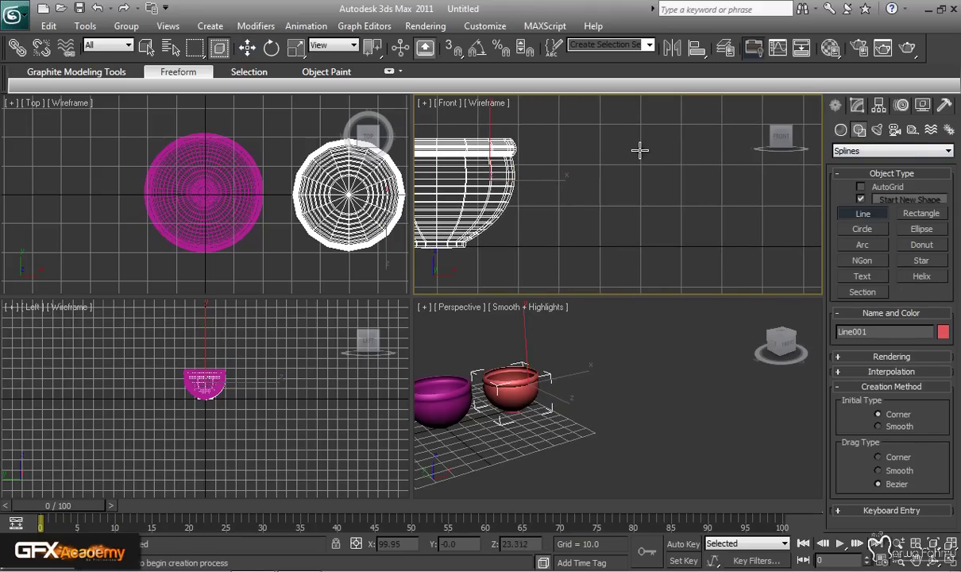
click(640, 151)
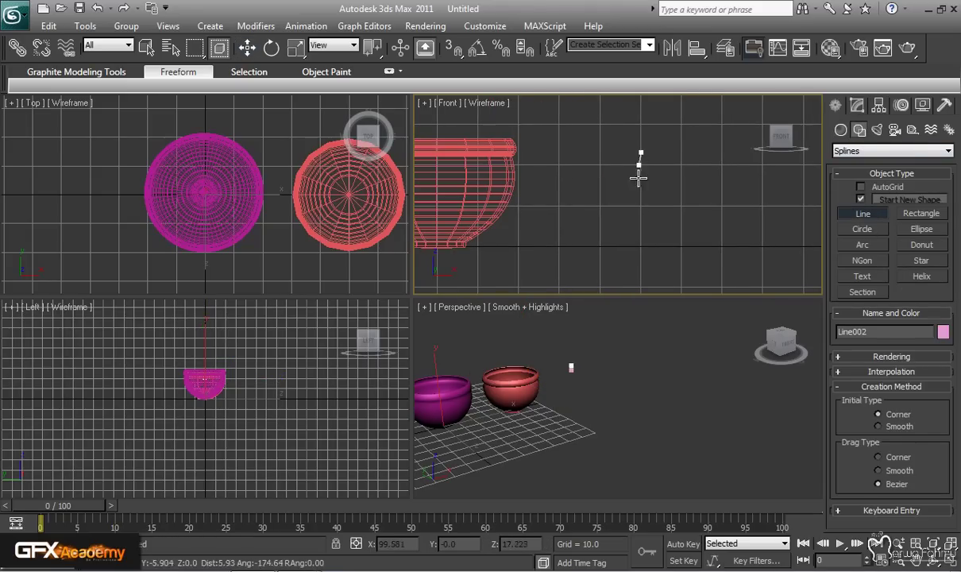
shift+click(643, 245)
right_click(650, 246)
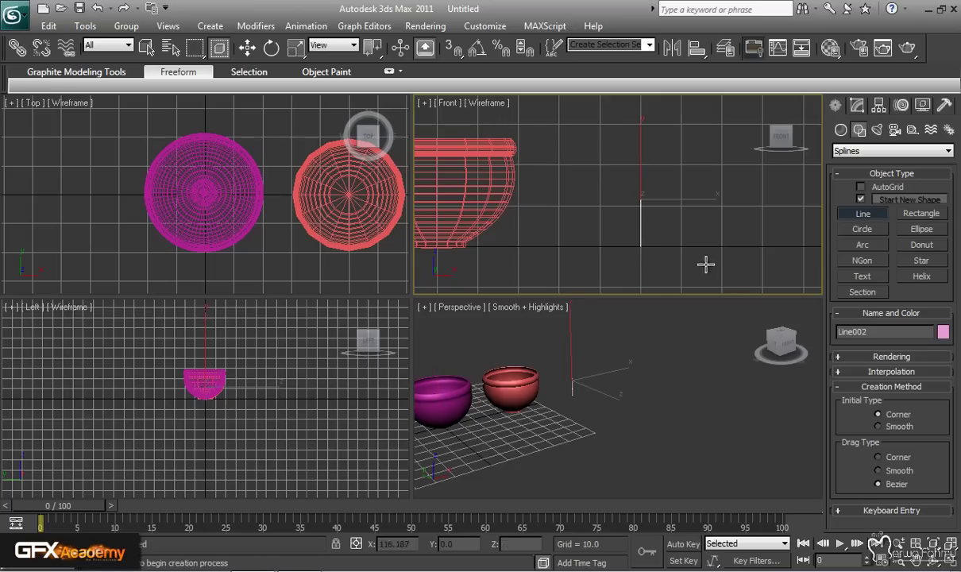
Step: Draw a Circle spline in the Top view, beside the vertical line and smaller than the bowls
click(862, 228)
middle_drag(347, 201, 170, 198)
scroll(170, 199, down, 2)
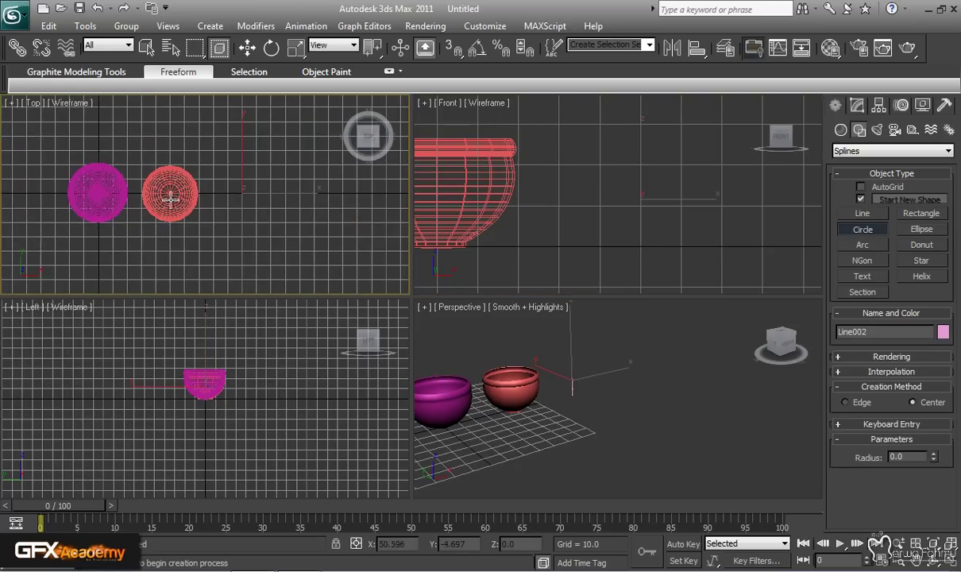
scroll(259, 221, down, 1)
middle_drag(308, 229, 240, 236)
scroll(305, 228, up, 4)
drag(249, 196, 264, 208)
key(w)
Step: Create a Loft compound object from the vertical line as path, using Get Shape to pick the circle as its cross-section
middle_drag(665, 239, 630, 216)
click(601, 275)
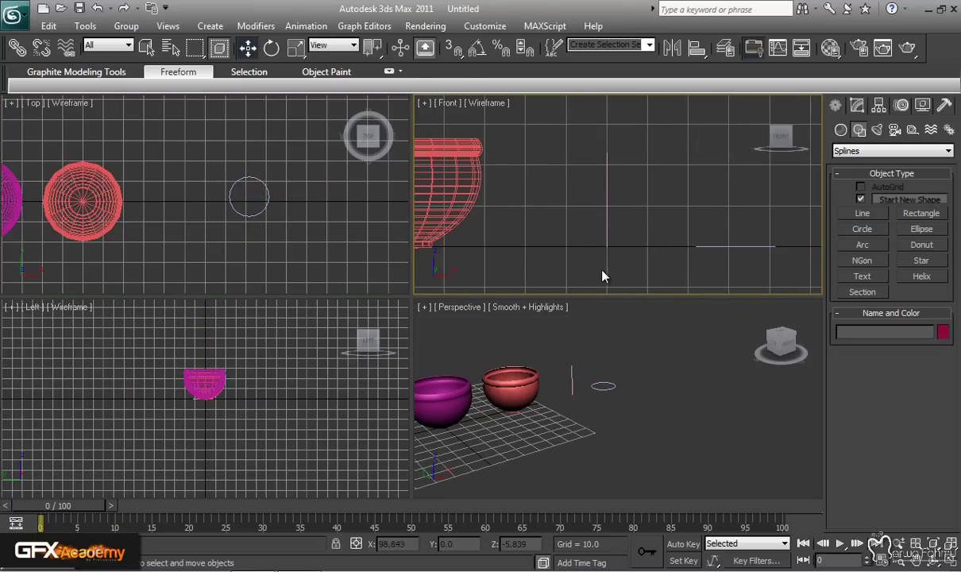
right_click(606, 217)
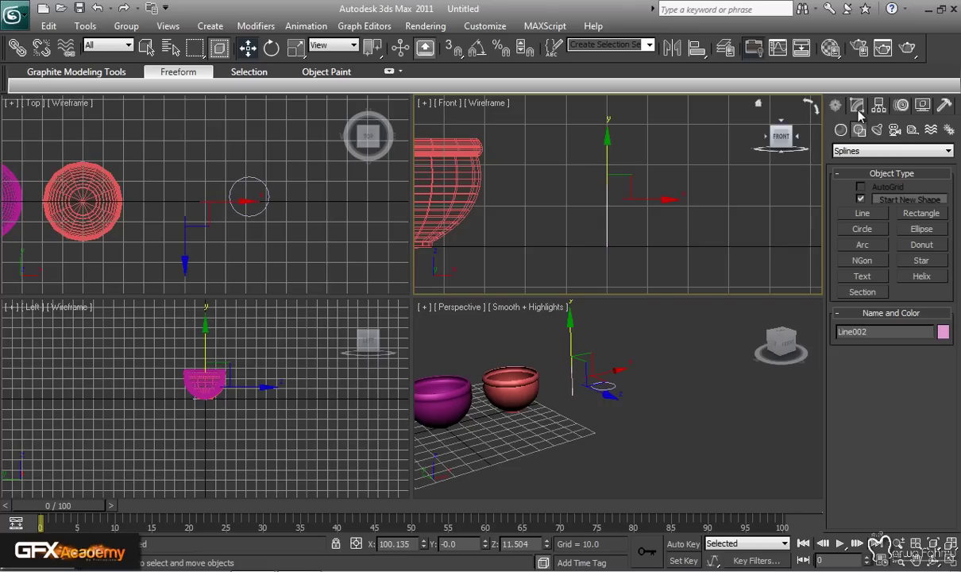
click(856, 151)
click(840, 129)
click(841, 130)
click(846, 152)
click(846, 153)
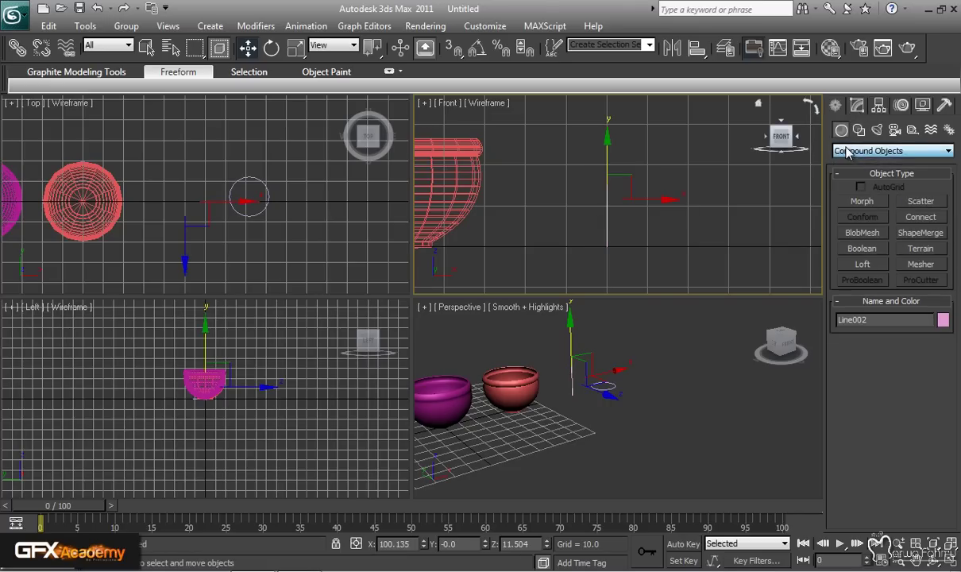
click(862, 263)
click(926, 360)
click(741, 245)
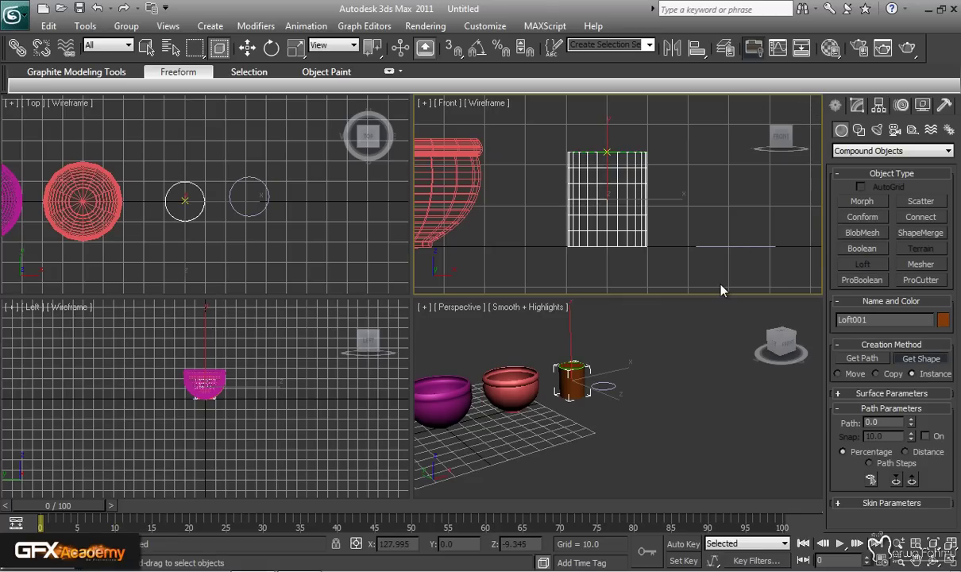
Step: Open the loft's Scale deformation curve and lower its end point at 100 to about 32, tapering the base
alt+middle_drag(625, 387, 600, 358)
scroll(603, 369, up, 4)
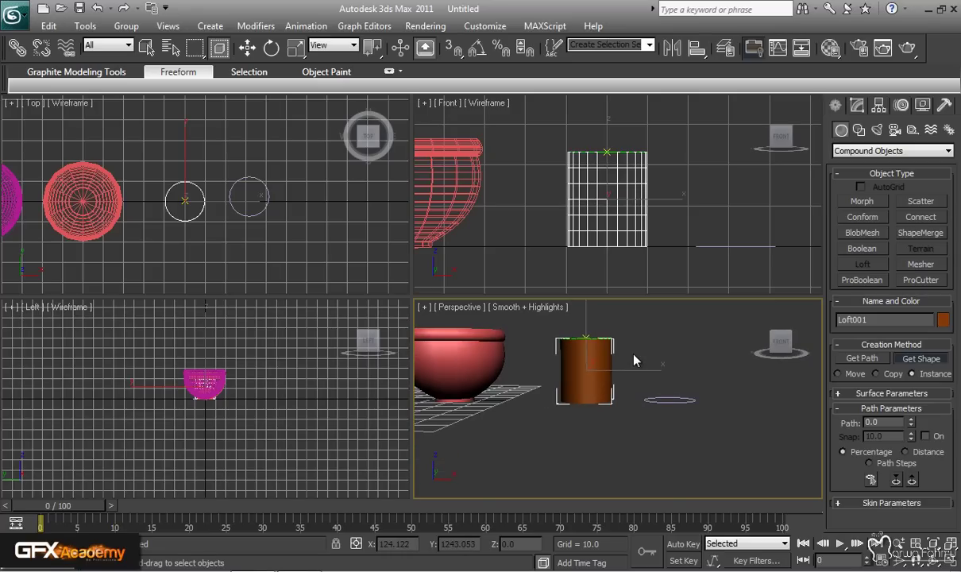
scroll(634, 359, up, 2)
scroll(635, 358, up, 1)
alt+middle_drag(635, 358, 628, 345)
key(w)
click(857, 105)
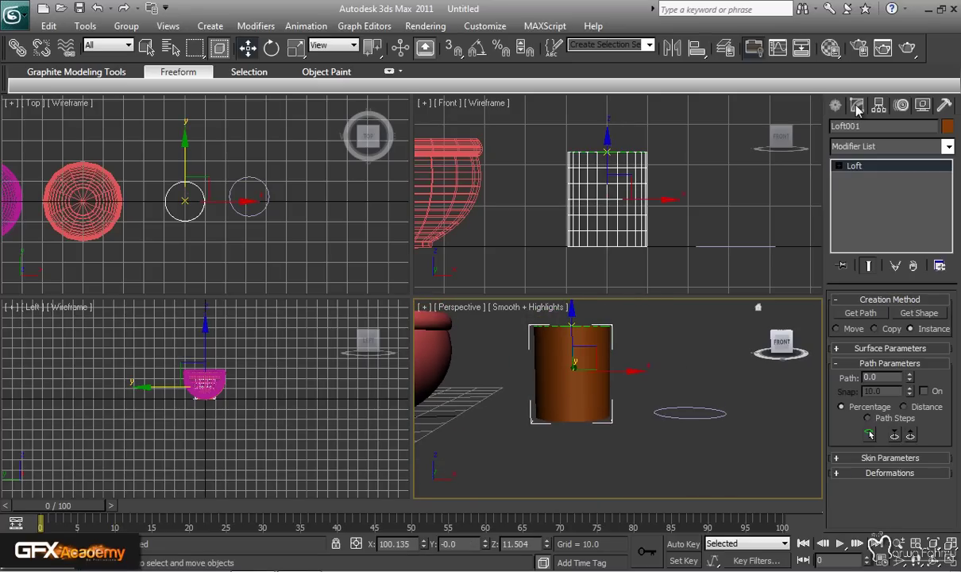
click(840, 474)
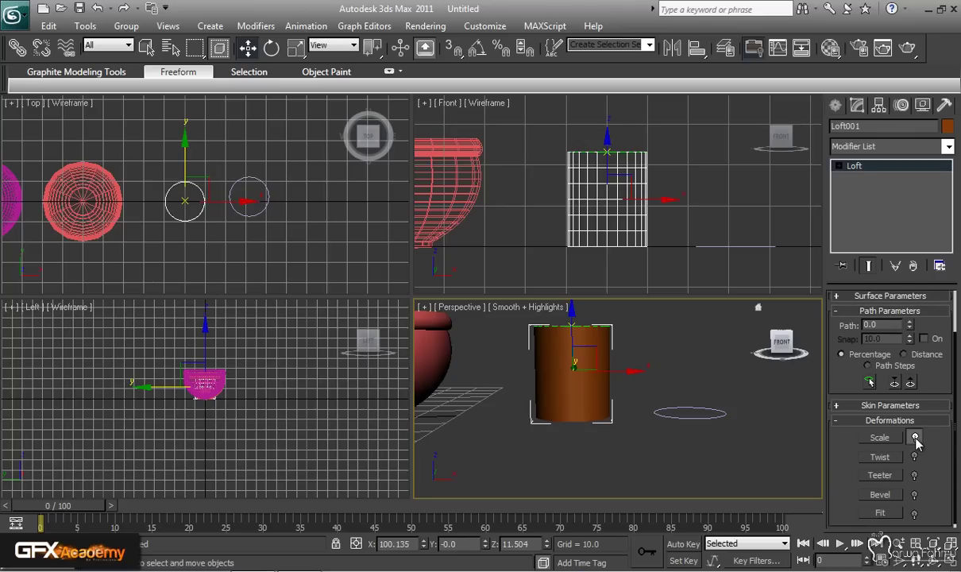
click(881, 437)
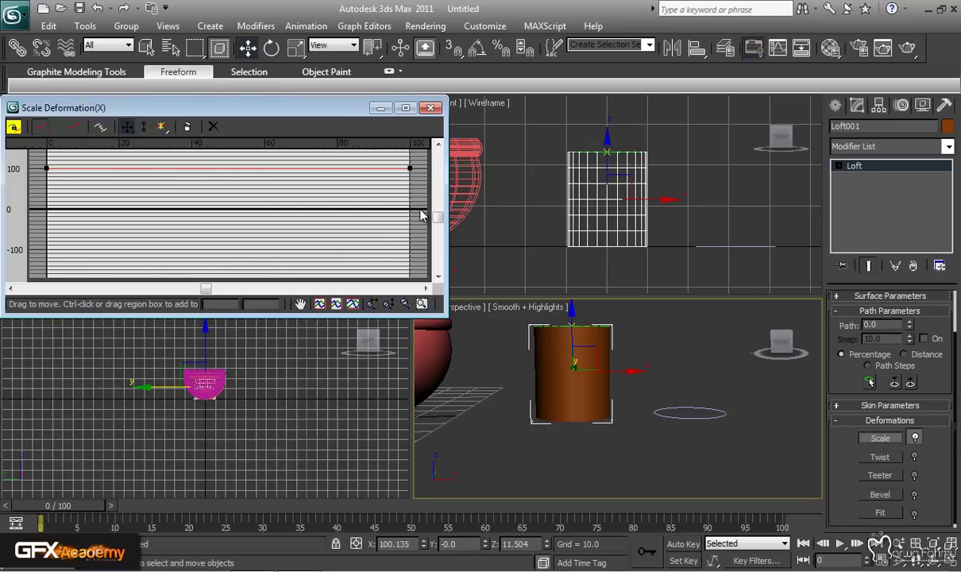
click(410, 169)
drag(412, 168, 409, 195)
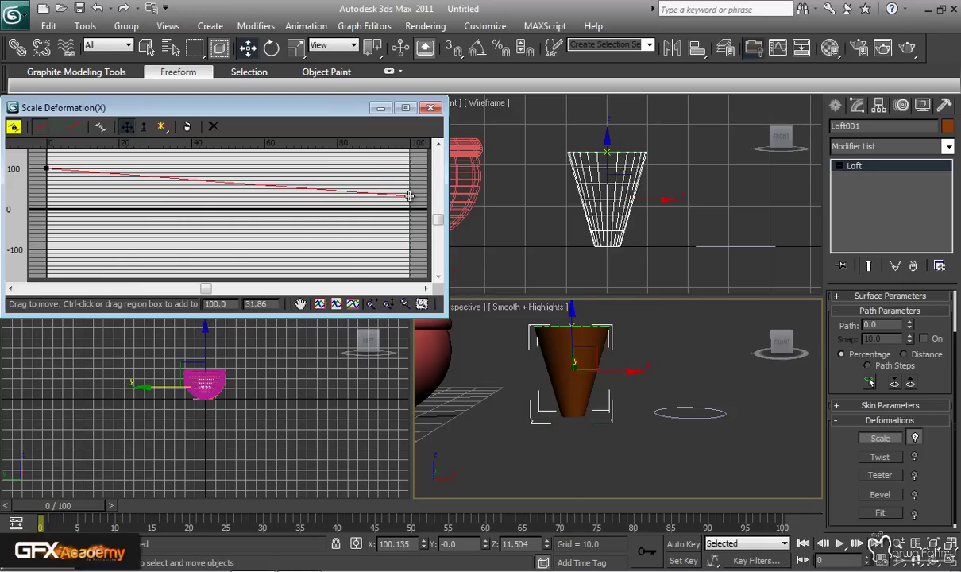
Step: Insert a control point at about 98 on the scale curve and level it to about 32 for the foot
click(161, 126)
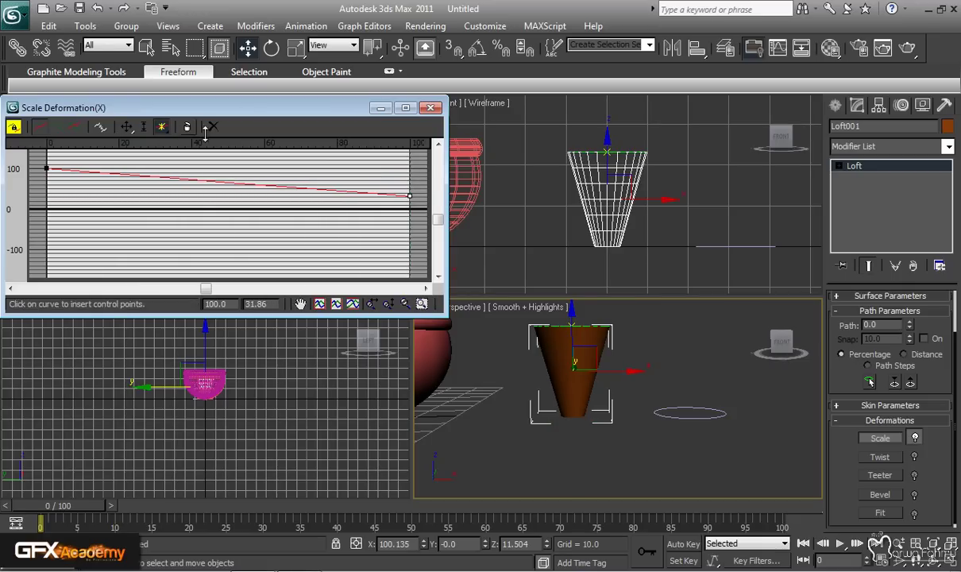
click(405, 195)
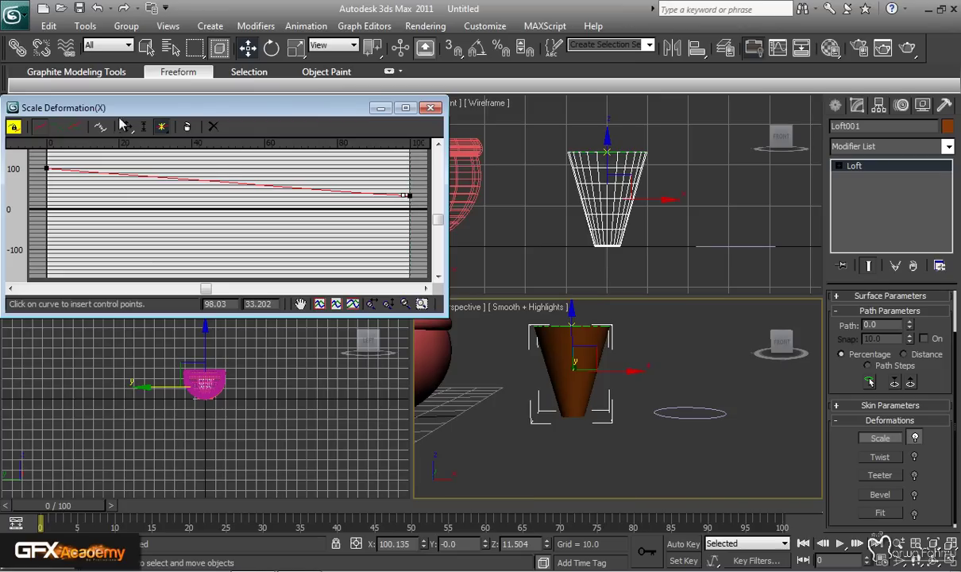
click(144, 126)
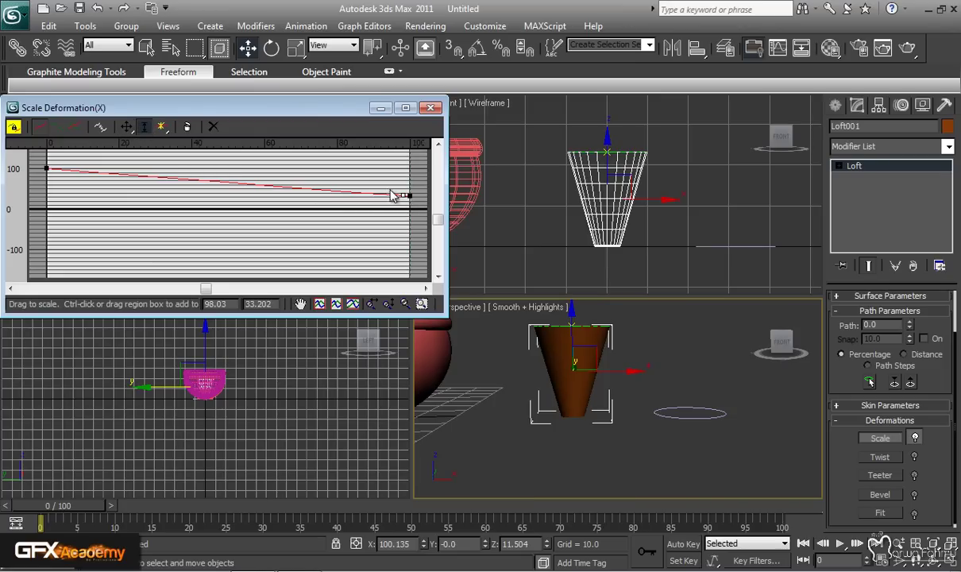
drag(405, 195, 404, 196)
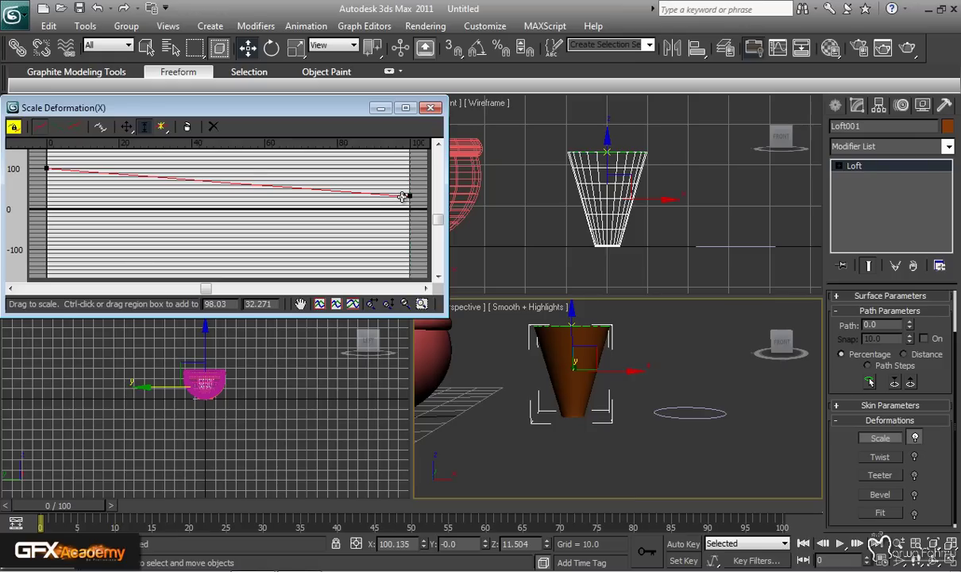
Step: Insert a control point near the middle of the scale curve and raise it to about 106 at position 55
click(161, 126)
click(244, 184)
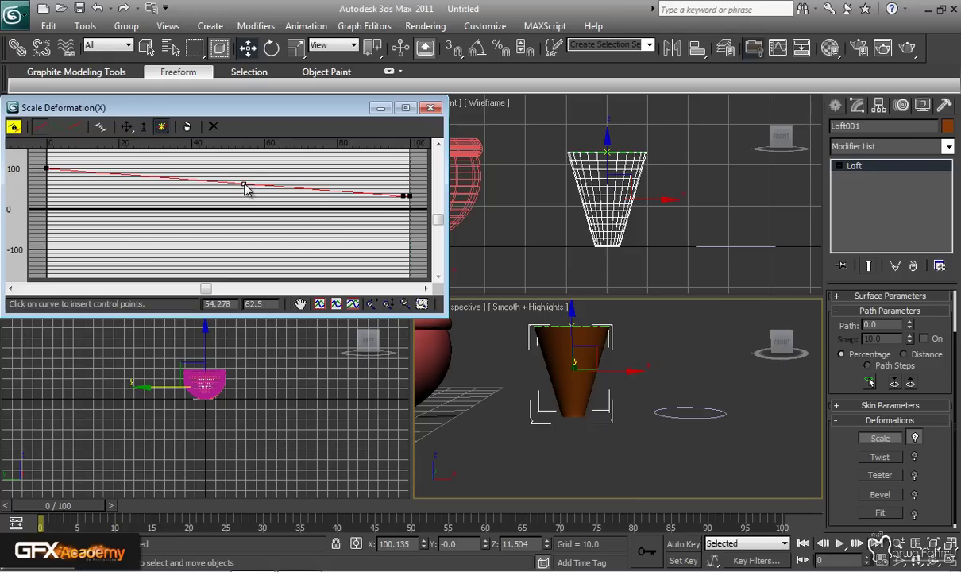
click(144, 126)
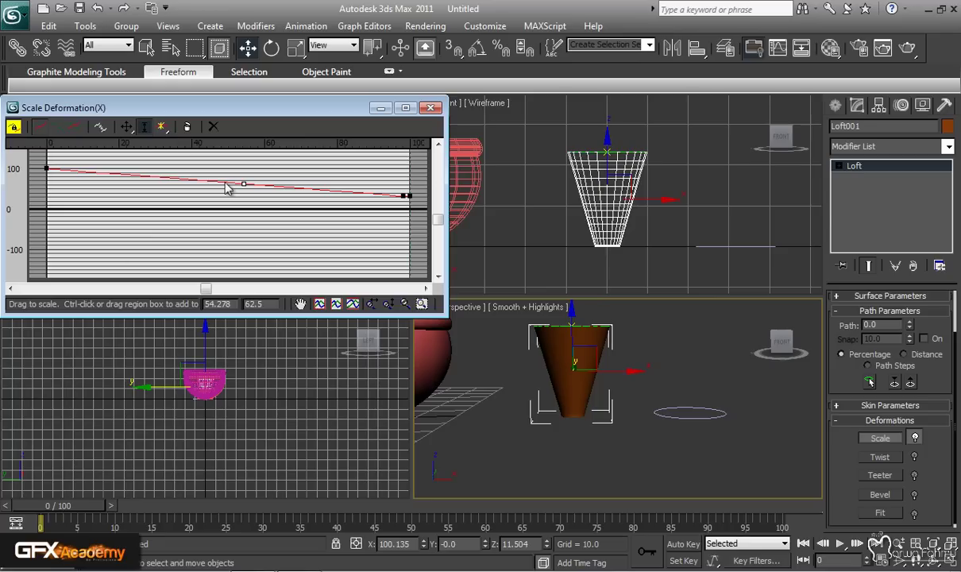
mouse_move(246, 184)
mouse_down()
mouse_move(241, 148)
mouse_move(247, 165)
mouse_up()
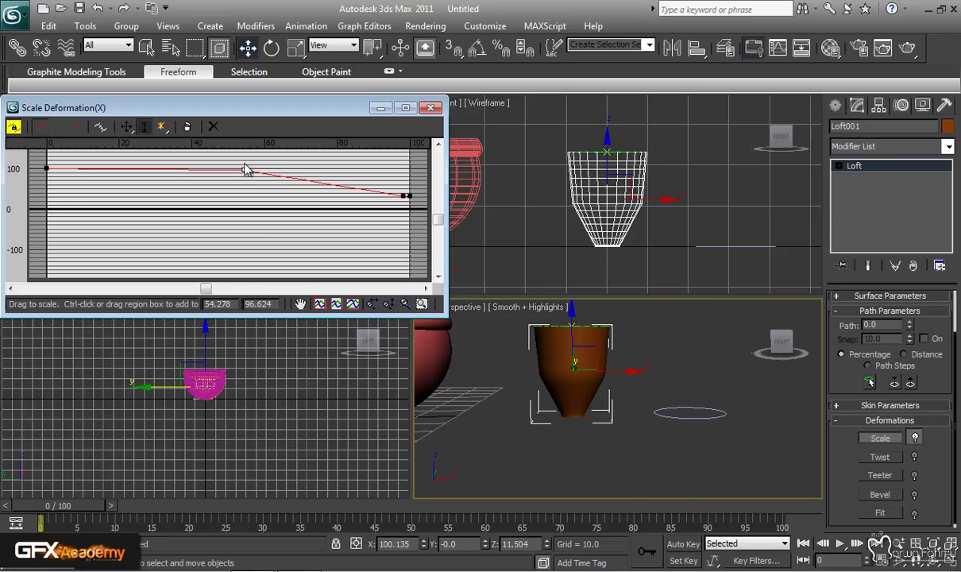
click(127, 126)
drag(242, 174, 245, 165)
Step: Convert the middle control point to Bezier-Smooth, adjust its tangent and move it to about 59, 115 to round the body
right_click(246, 169)
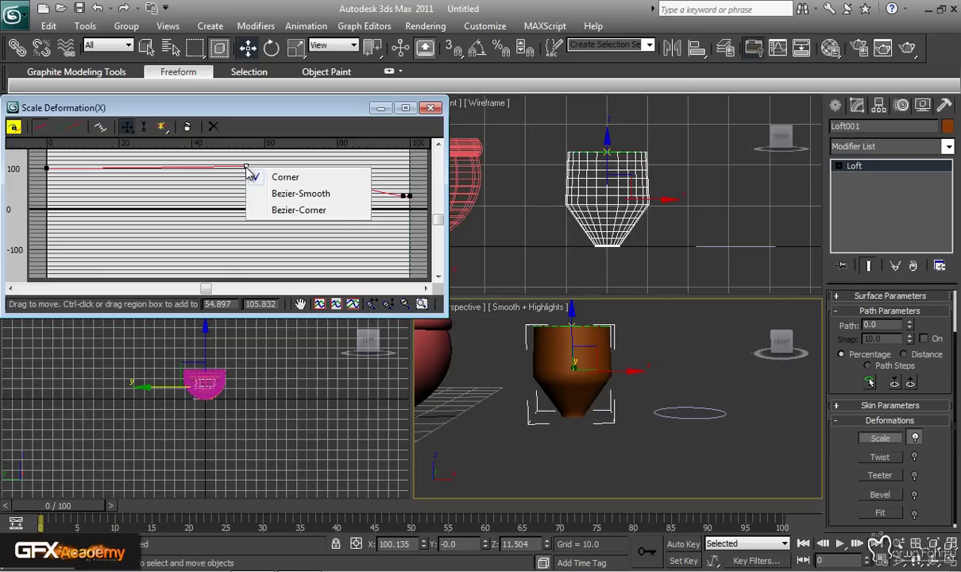
click(326, 197)
drag(291, 169, 312, 172)
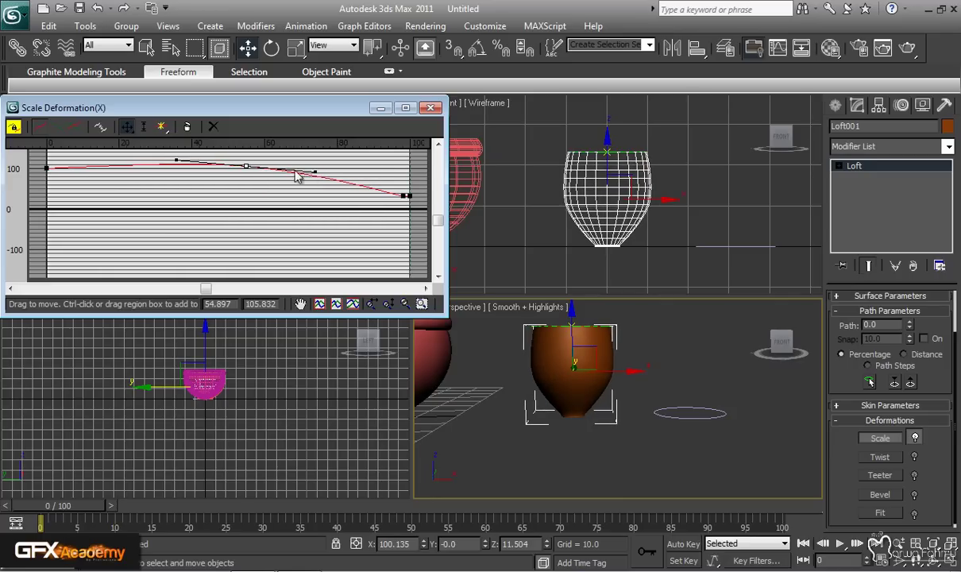
drag(247, 164, 260, 161)
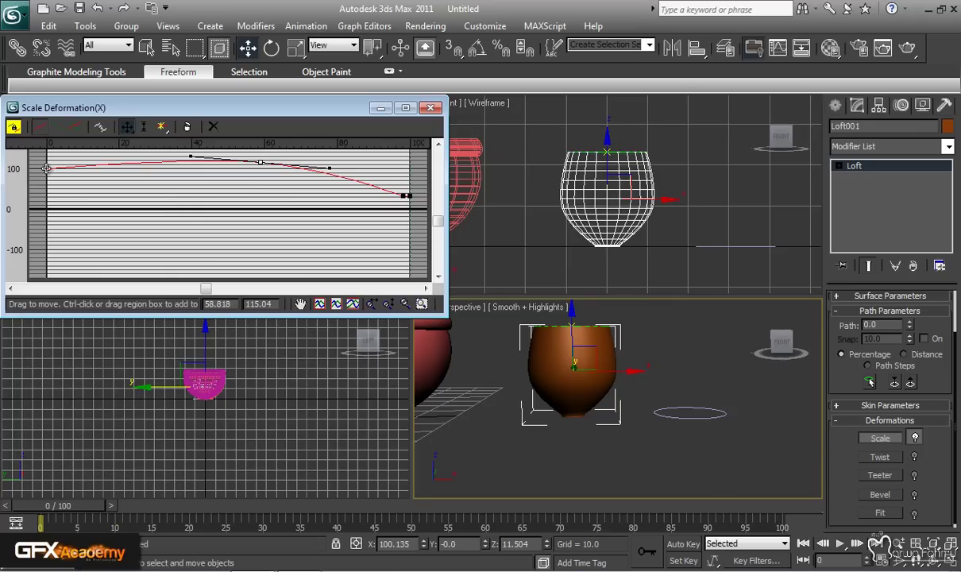
Step: Insert two control points near the scale curve's start, raising the first slightly and moving the second to about 5, 94 to form a rim
click(161, 127)
click(56, 168)
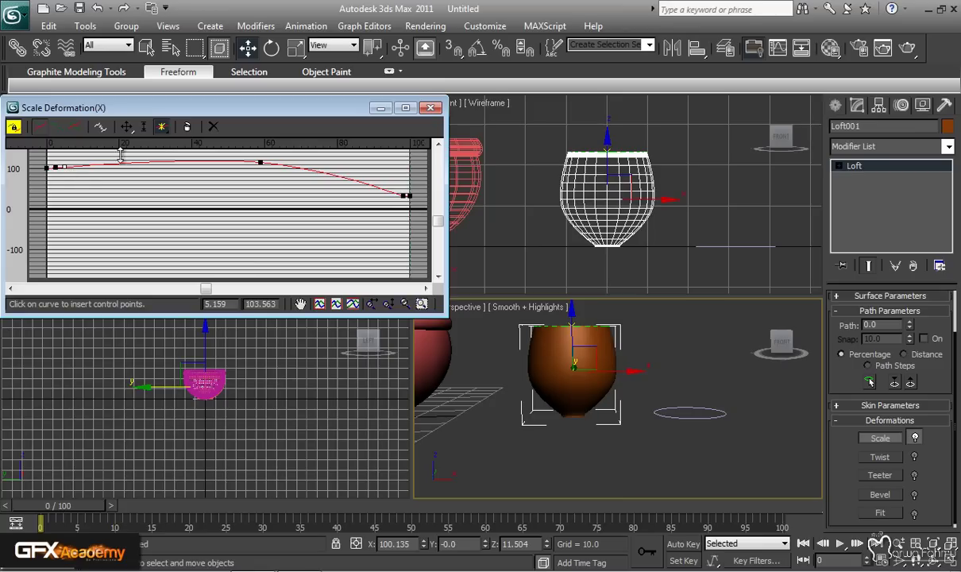
click(128, 127)
drag(55, 167, 66, 169)
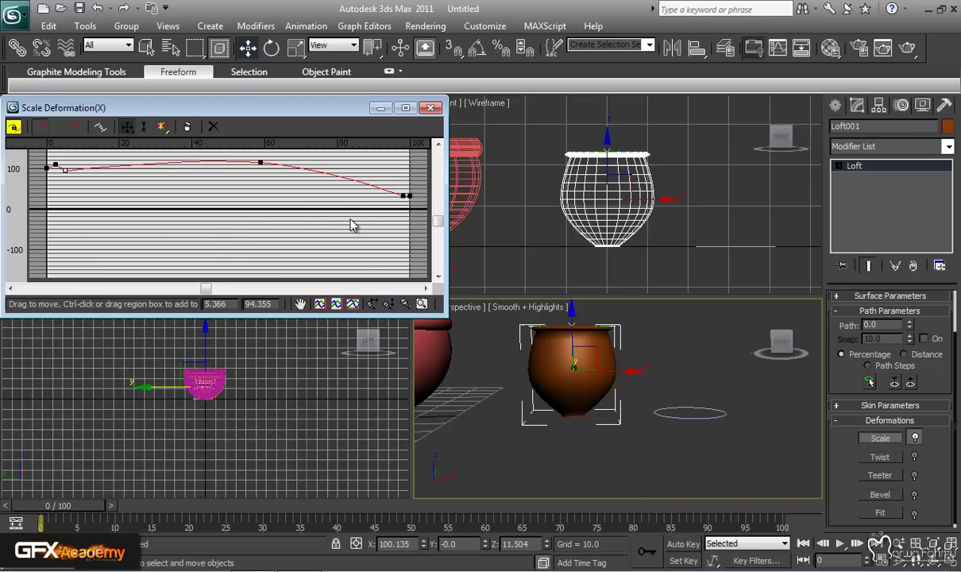
Step: Move the control point beside the curve's end inward to lengthen the foot, and raise the middle point to about 135 to widen the belly
drag(391, 172, 399, 196)
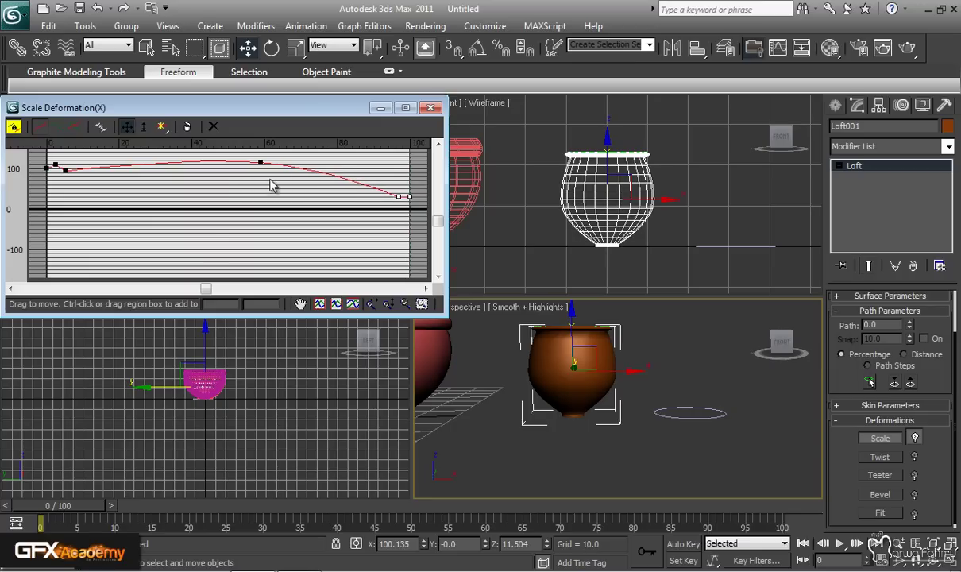
drag(436, 222, 434, 216)
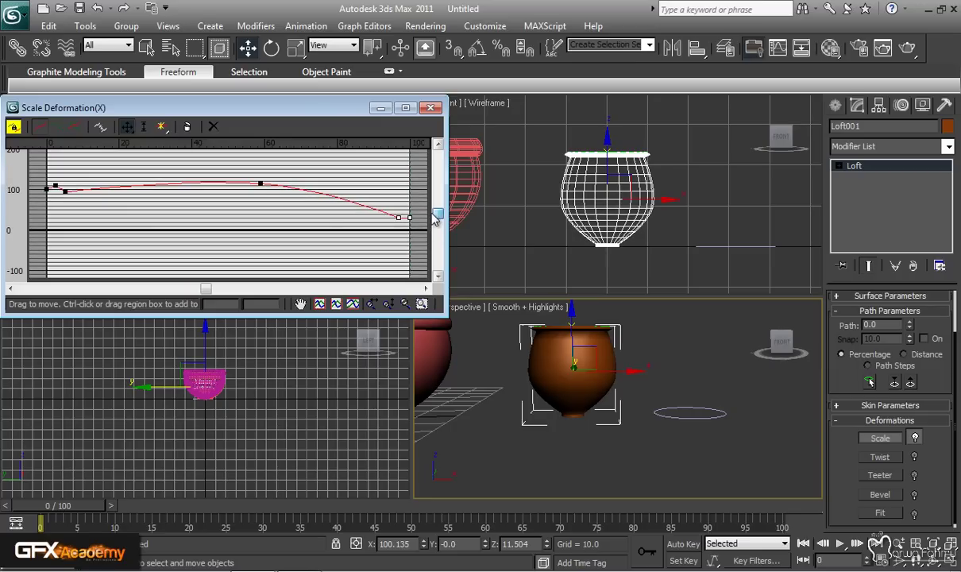
drag(261, 183, 260, 175)
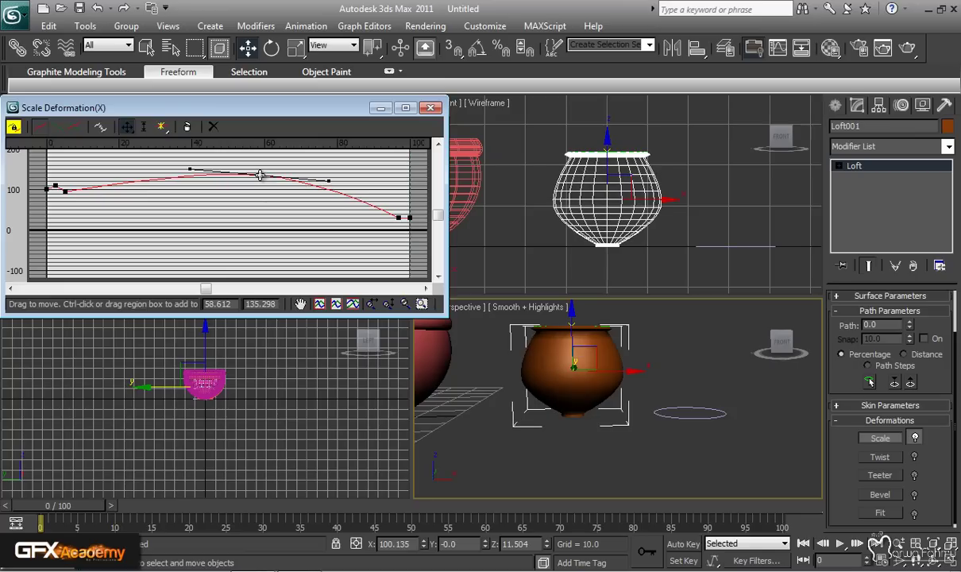
Step: Raise the three points at the scale curve's start and shift them inward, moving the third to about 7.4, 131, to widen the rim
mouse_move(37, 175)
mouse_down()
mouse_move(70, 194)
mouse_move(54, 175)
mouse_up()
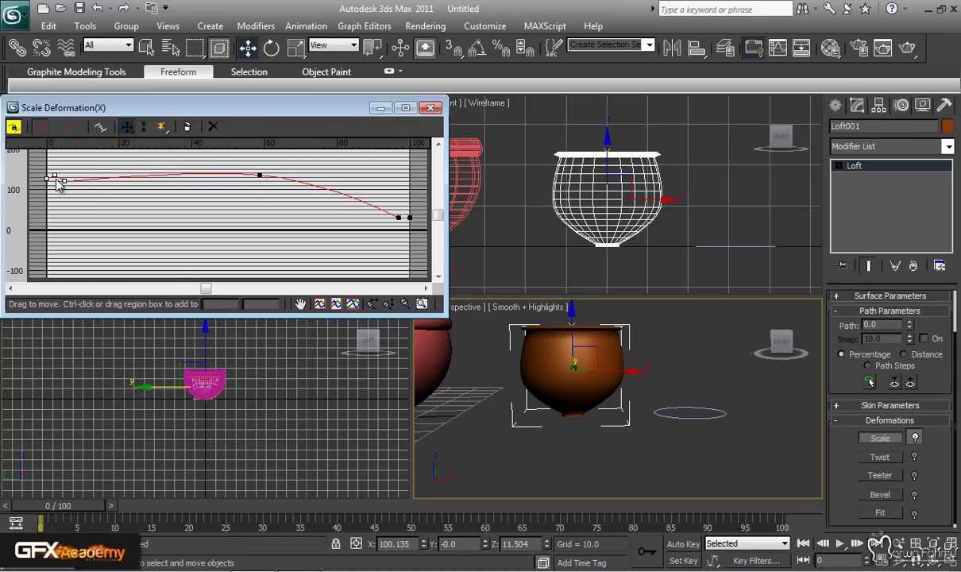
click(57, 176)
mouse_move(65, 181)
mouse_down()
mouse_move(58, 173)
mouse_move(72, 176)
mouse_up()
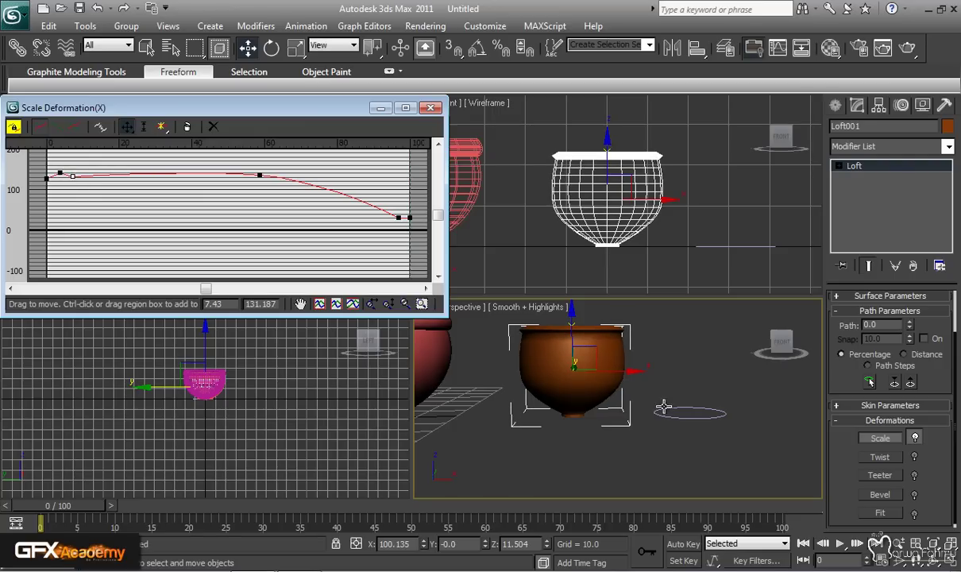
Step: Raise the two control points at the scale curve's end to about 50 to widen the foot, and close the Scale Deformation editor
drag(380, 203, 409, 208)
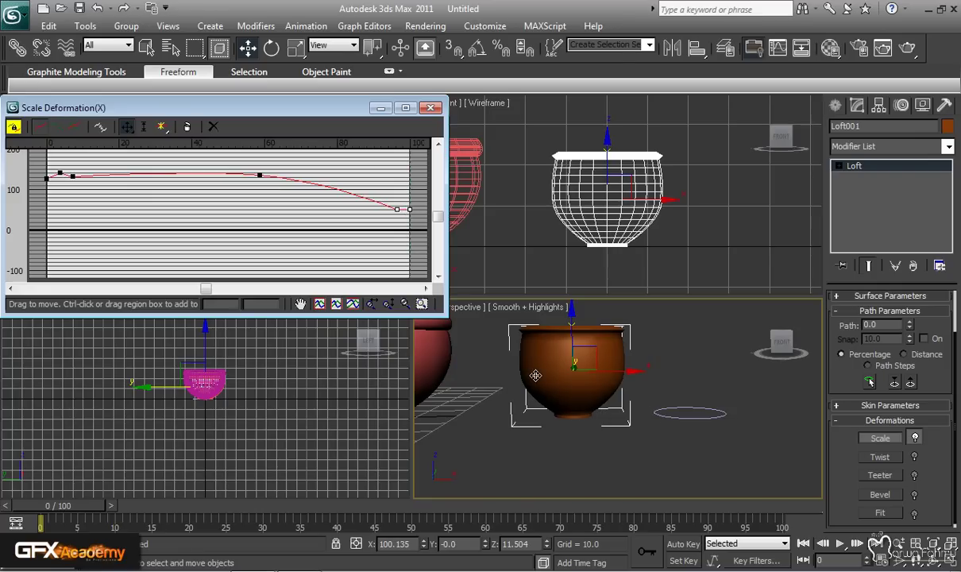
click(429, 107)
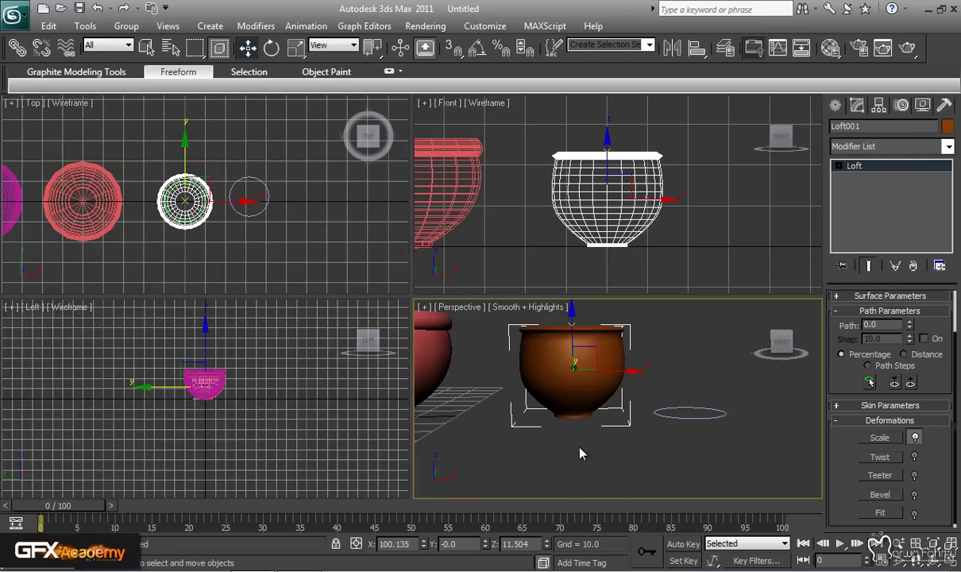
alt+middle_drag(509, 416, 535, 434)
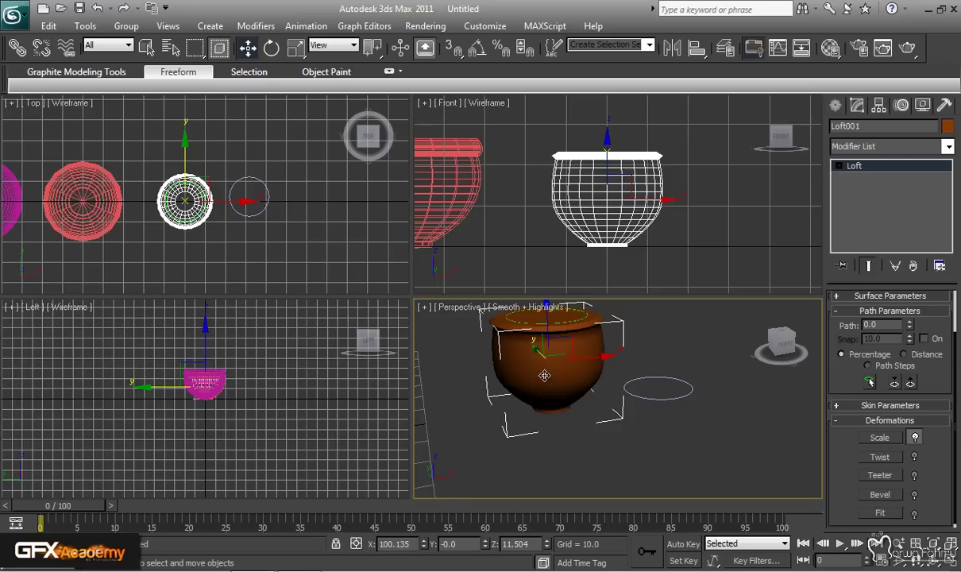
scroll(544, 375, down, 2)
alt+middle_drag(580, 390, 585, 413)
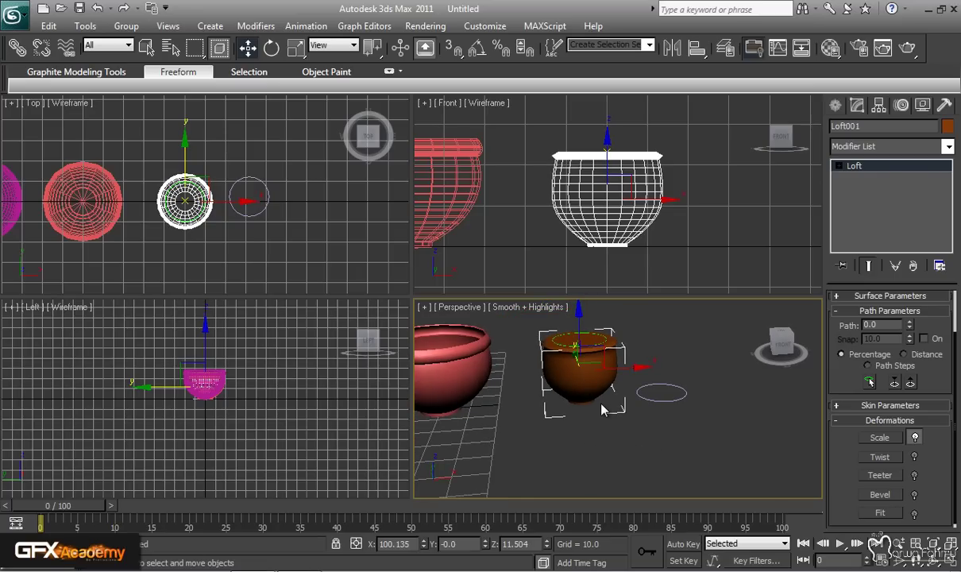
alt+middle_drag(446, 422, 514, 421)
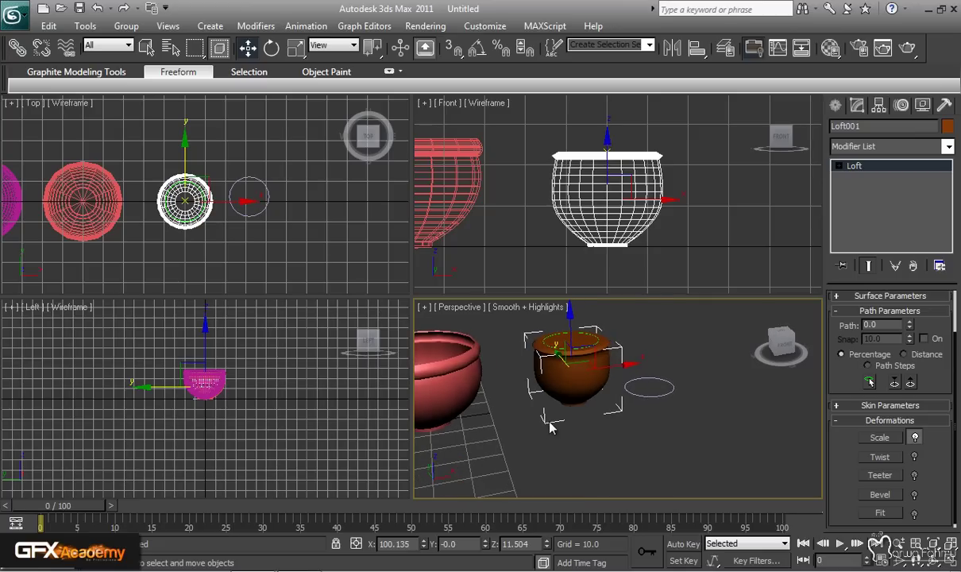
scroll(555, 409, down, 3)
middle_drag(605, 418, 566, 405)
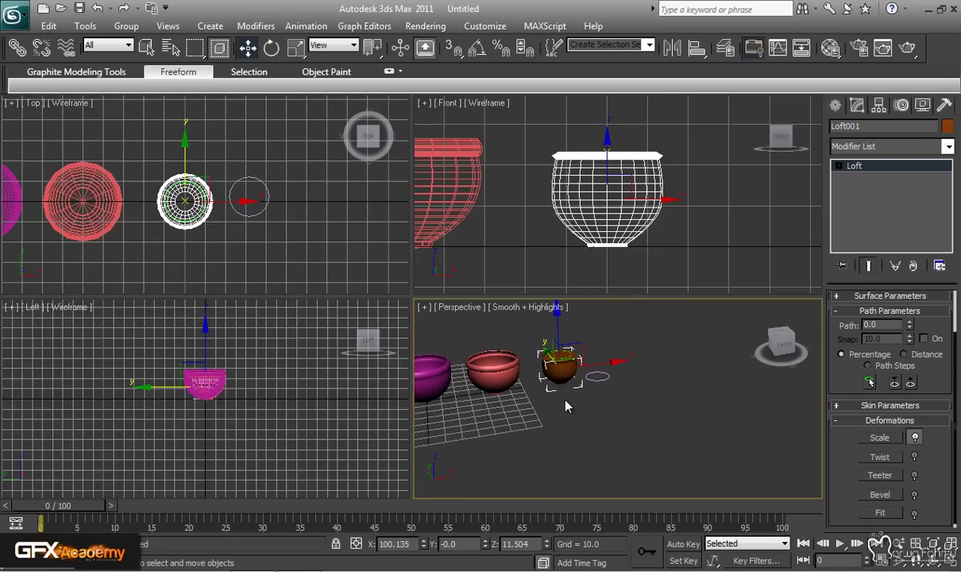
Step: Draw a new spline circle with a radius of about 4.5 in the Top view, in the empty space beyond the loft's circle
click(835, 105)
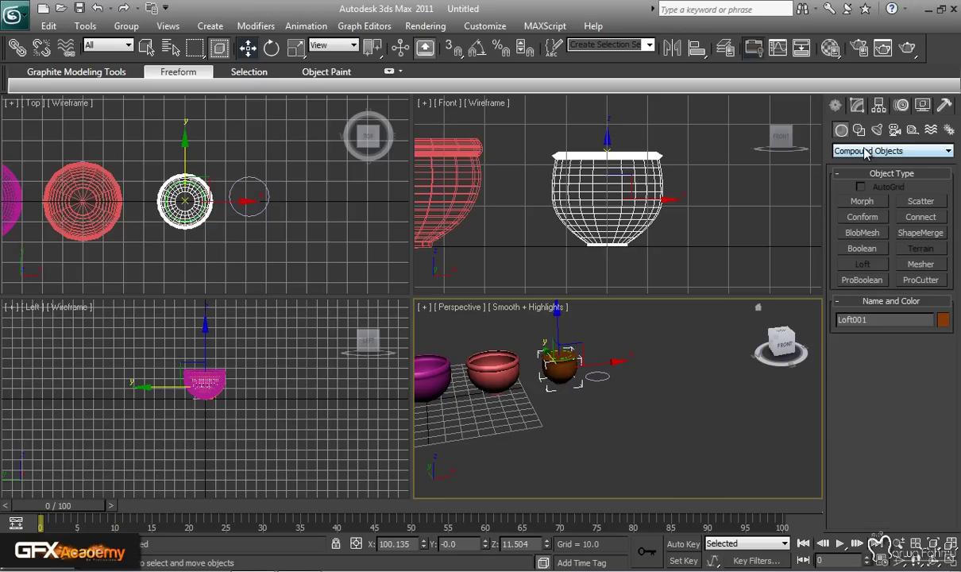
click(865, 151)
click(866, 161)
click(858, 130)
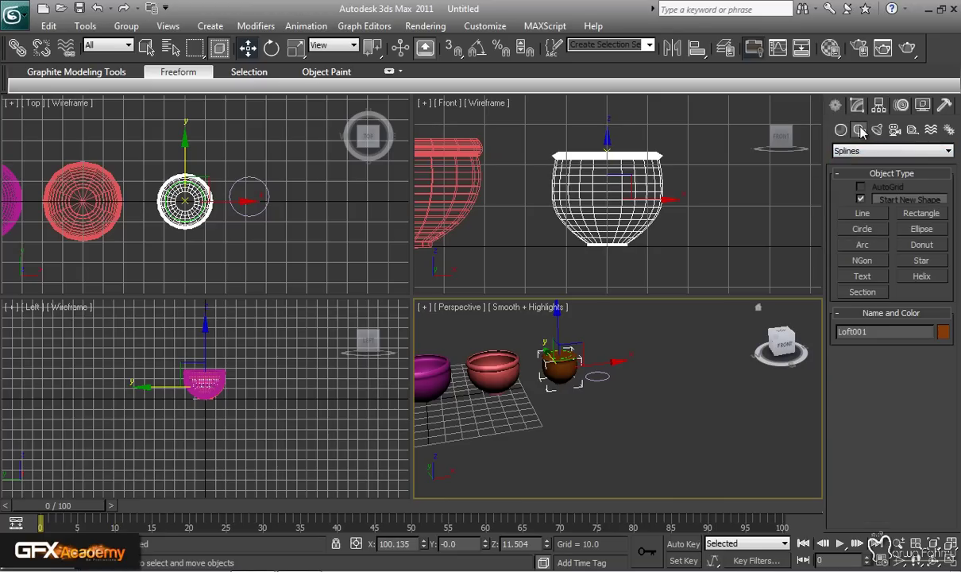
click(864, 228)
middle_drag(624, 396, 604, 403)
middle_drag(640, 245, 599, 246)
middle_drag(302, 226, 230, 214)
drag(268, 198, 270, 200)
scroll(628, 377, up, 5)
middle_drag(625, 374, 622, 406)
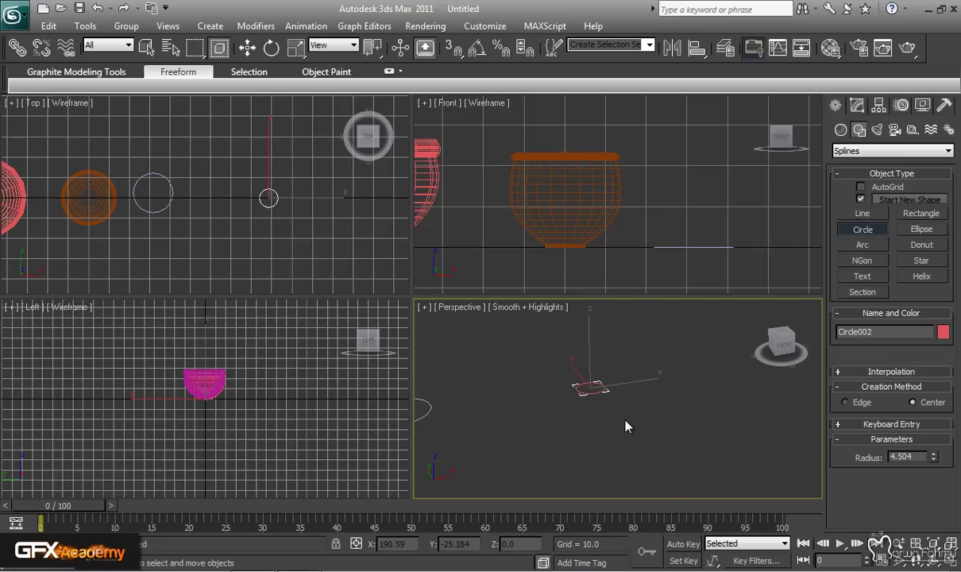
Step: Clone the new circle straight up twice as independent copies, at heights of about Z 1.0 and Z 4.4
key(w)
shift+drag(588, 344, 589, 346)
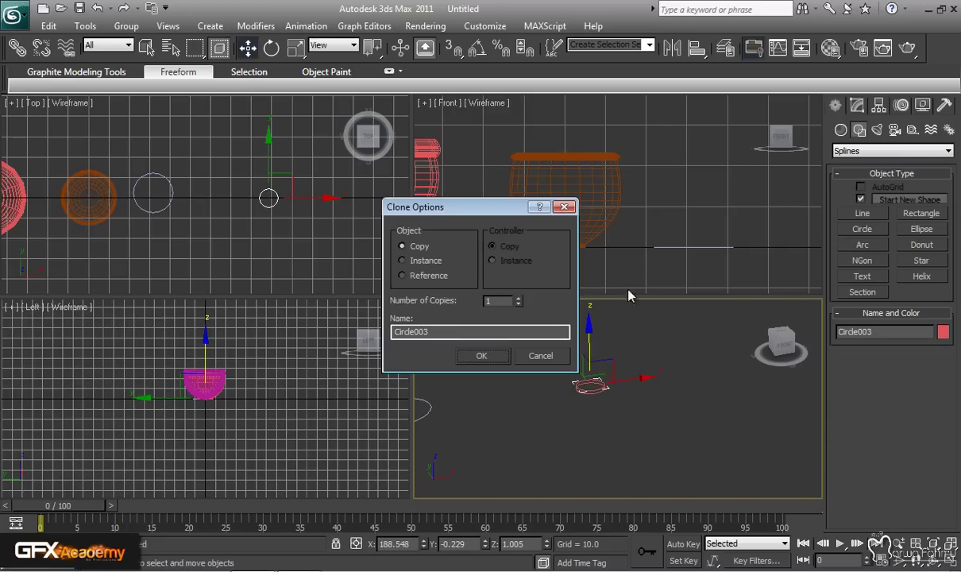
click(479, 353)
right_click(690, 227)
mouse_move(689, 226)
middle_down()
mouse_move(456, 234)
mouse_move(579, 207)
mouse_move(610, 218)
mouse_move(652, 187)
middle_up()
scroll(668, 222, up, 3)
drag(593, 201, 594, 182)
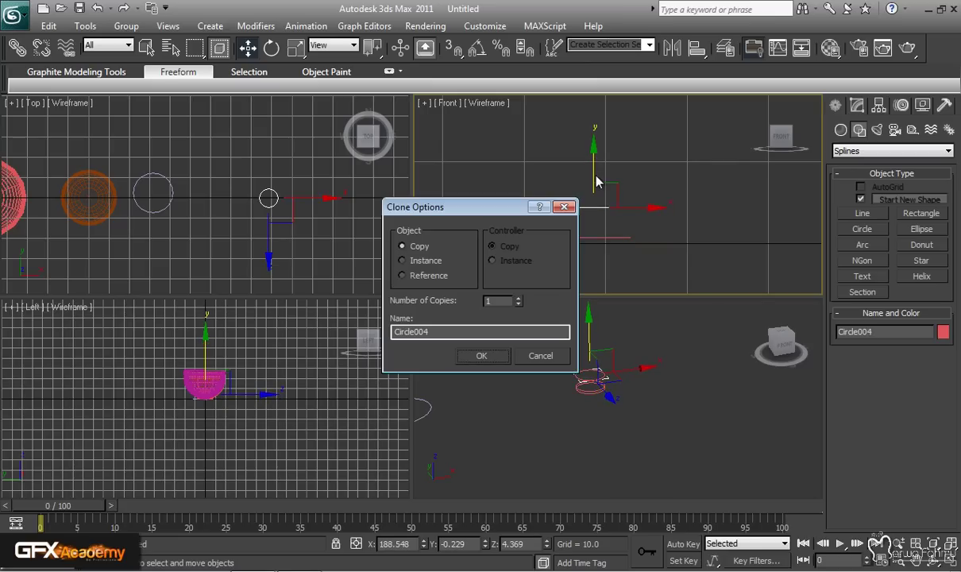
click(504, 357)
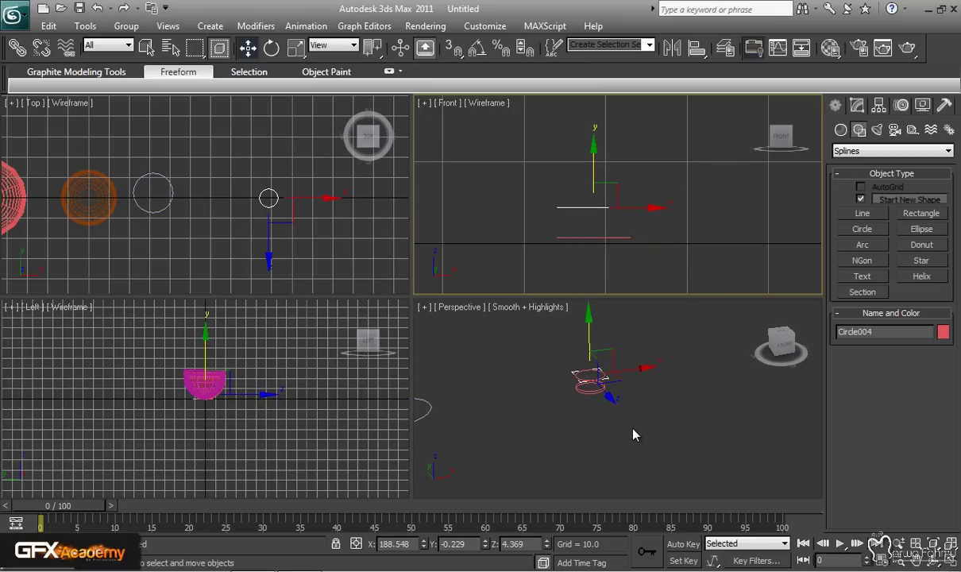
Step: Scale the uppermost circle uniformly to about 127% and lower it to about Z 4.0
key(r)
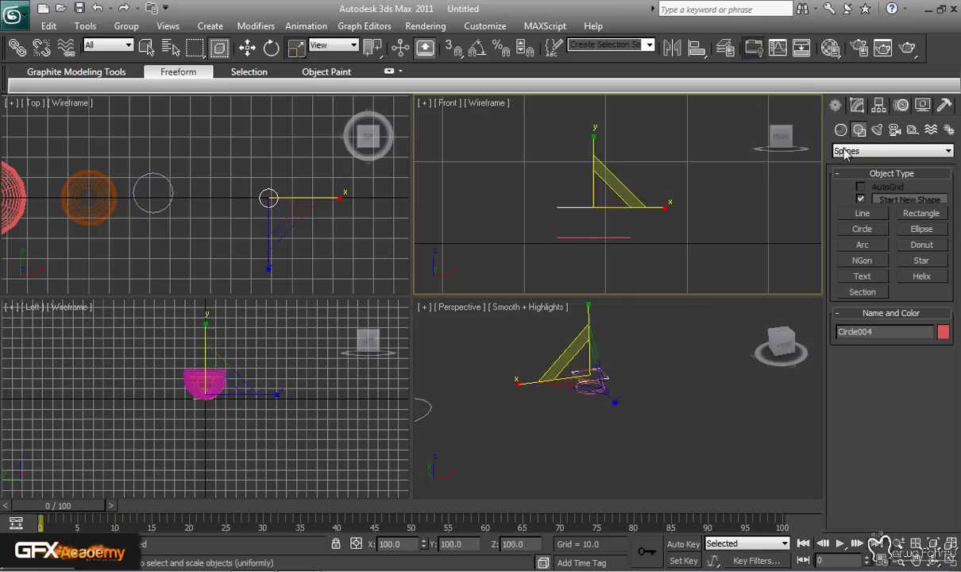
click(856, 105)
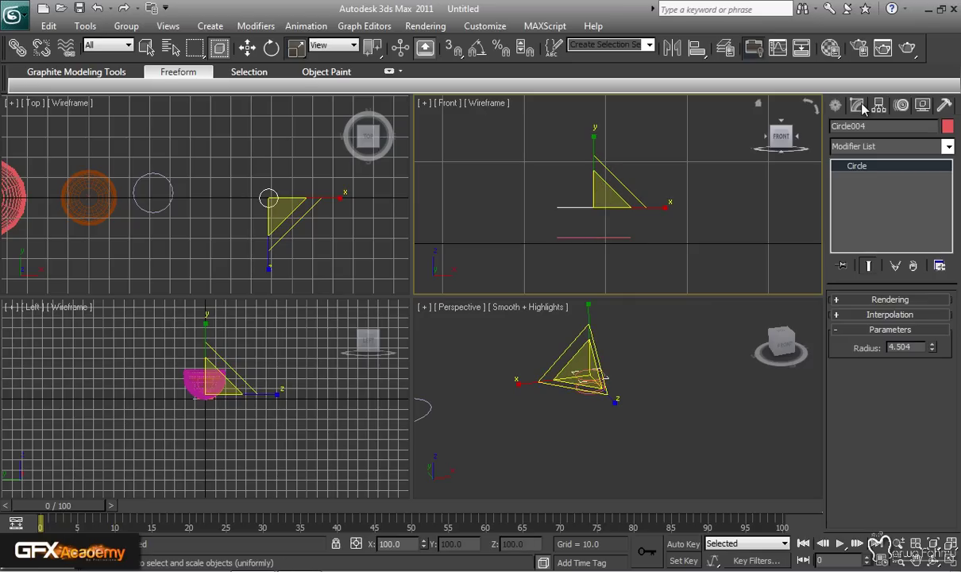
click(835, 106)
drag(602, 194, 666, 173)
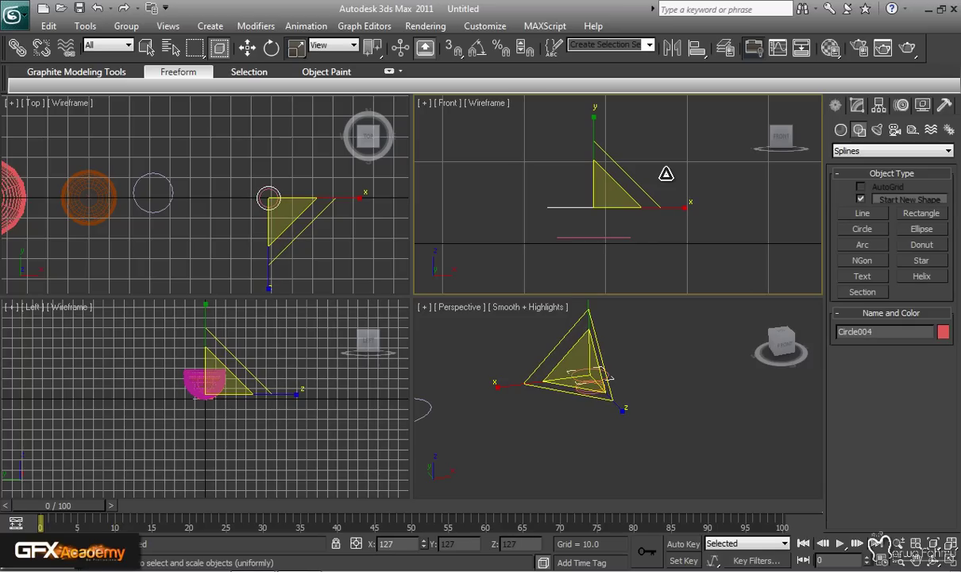
drag(666, 173, 666, 174)
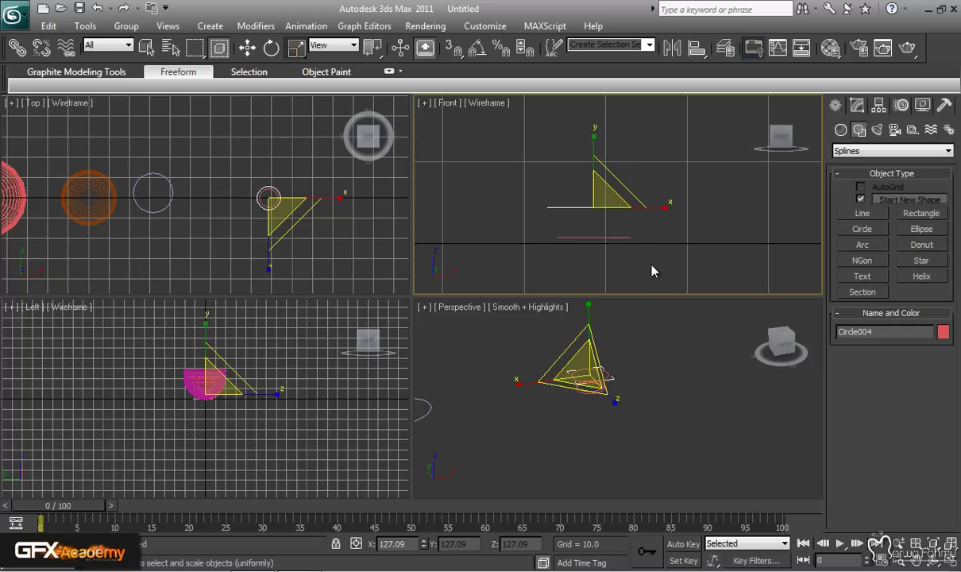
key(w)
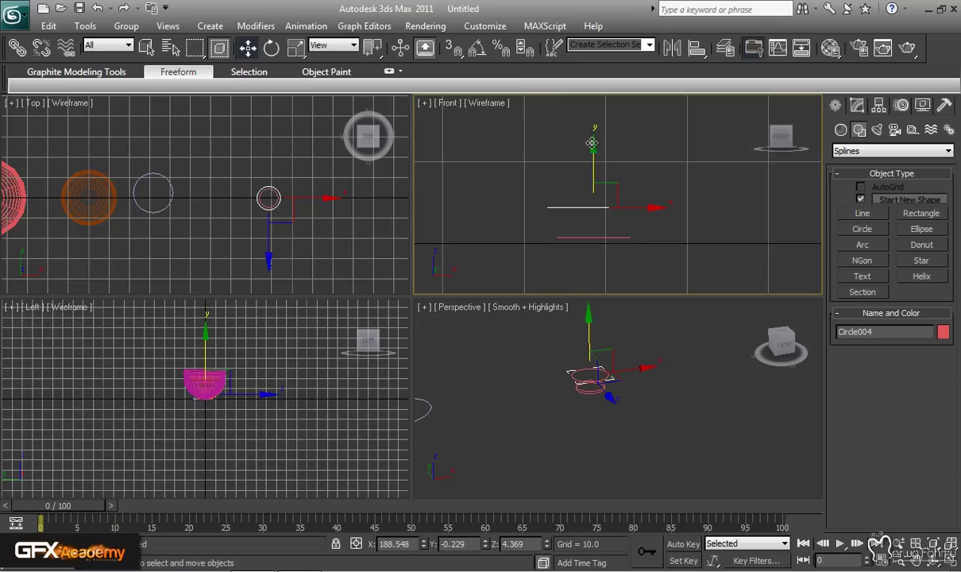
drag(594, 152, 594, 155)
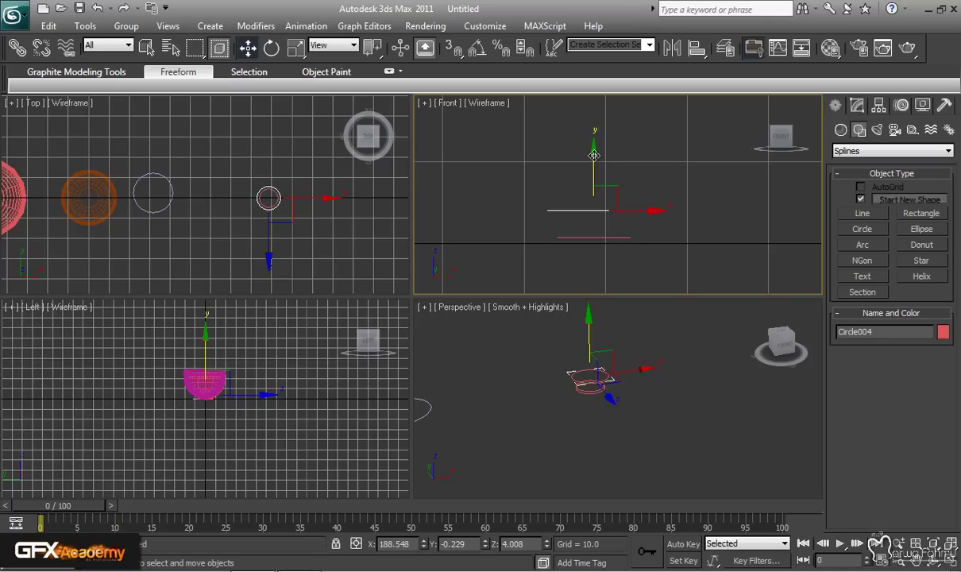
Step: Clone the enlarged circle up to about Z 6.9 as a copy and scale the copy uniformly to about 129.5%
key(e)
key(r)
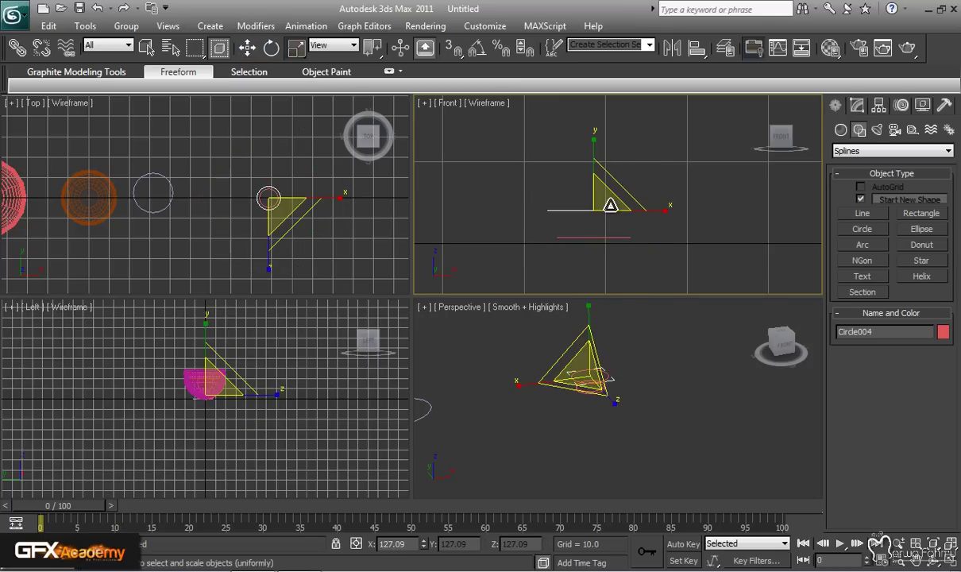
key(w)
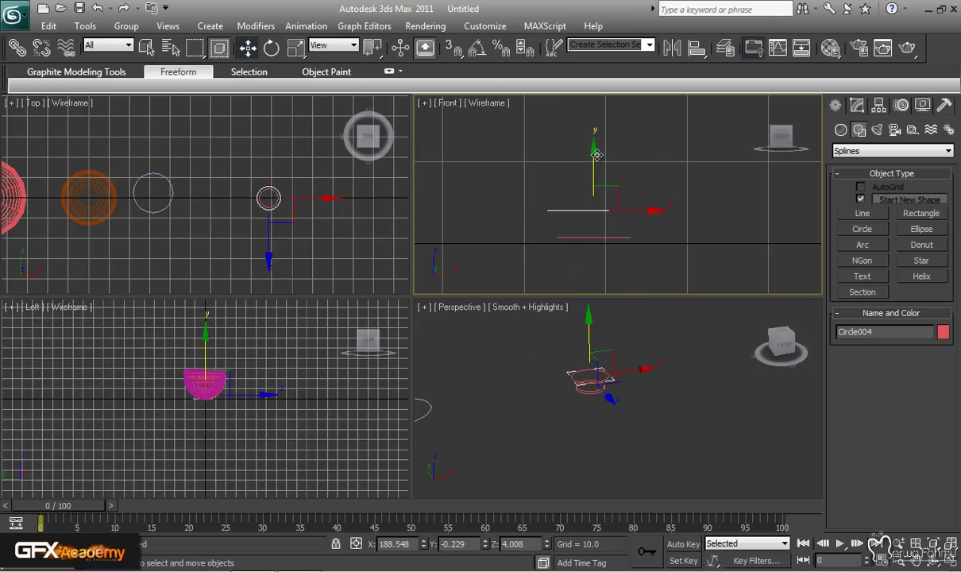
shift+drag(594, 171, 594, 148)
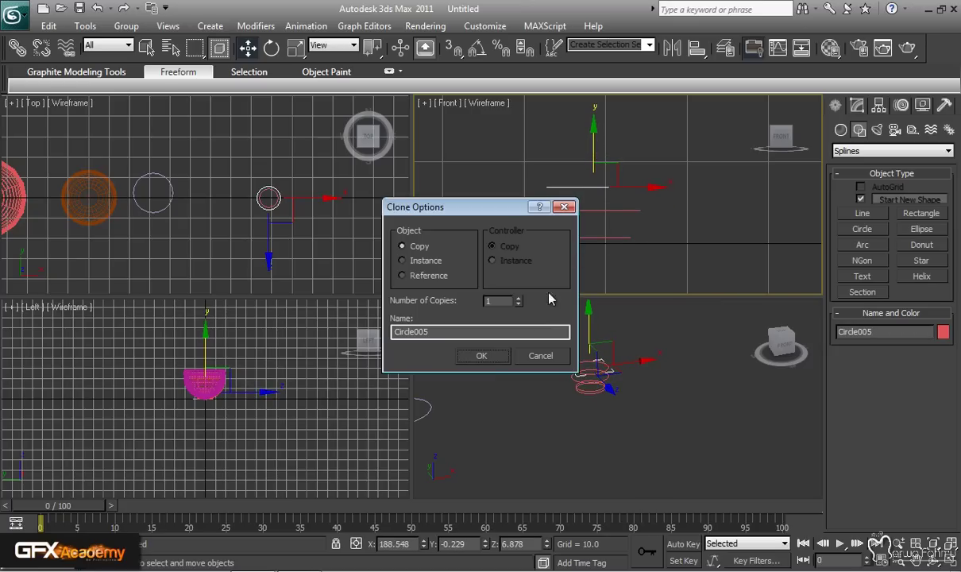
click(490, 361)
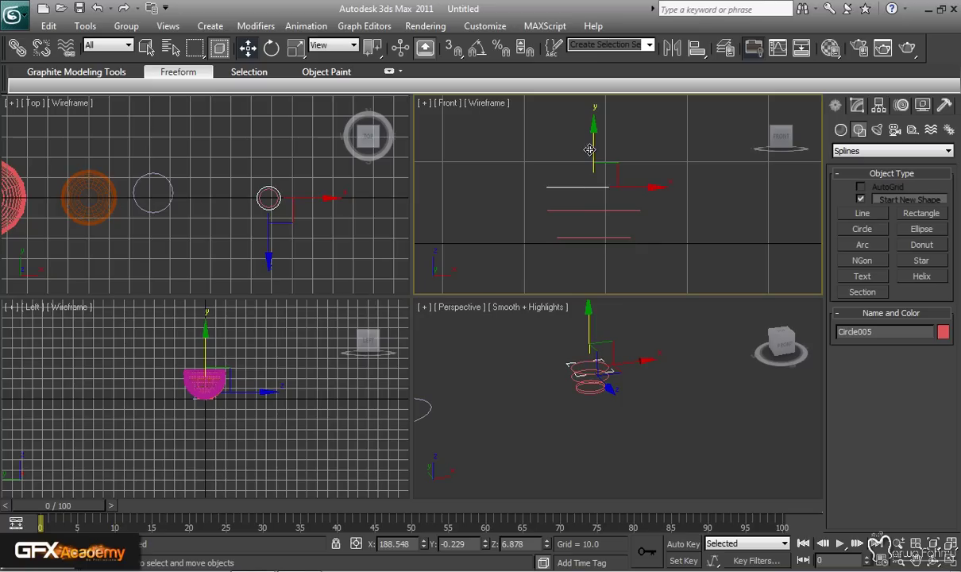
key(e)
key(r)
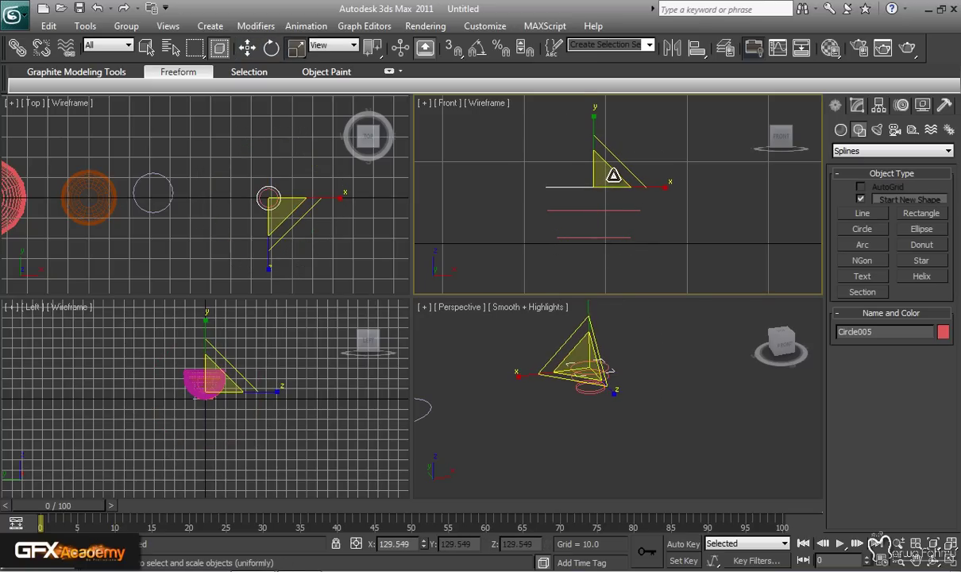
Step: Clone the top circle upward twice more at close spacing for the rim, placing the last copy at about Z 7.9
key(w)
mouse_move(607, 176)
shift+mouse_down()
mouse_move(595, 158)
mouse_move(605, 176)
mouse_move(623, 175)
mouse_move(595, 143)
shift+mouse_up()
click(484, 356)
key(e)
key(r)
click(585, 188)
key(w)
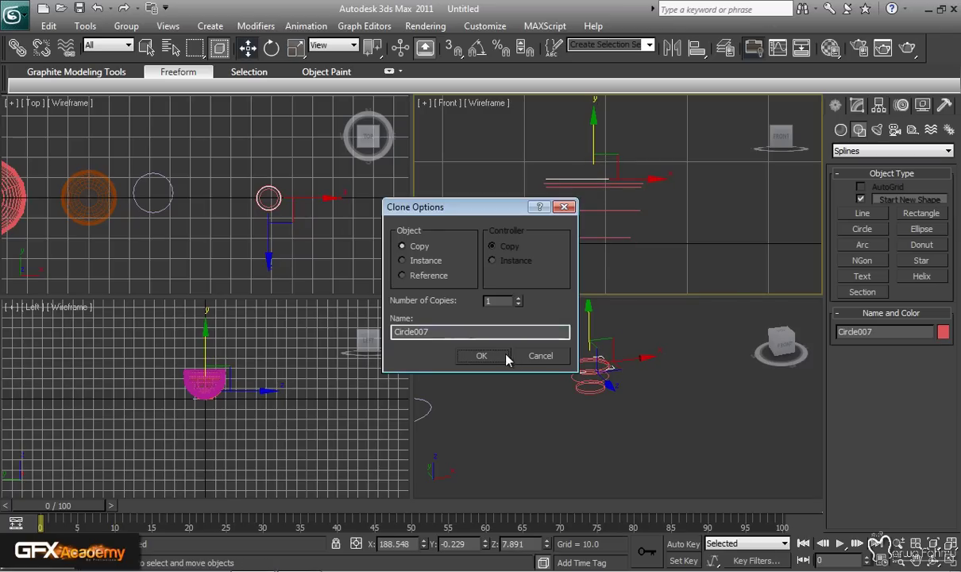
click(475, 336)
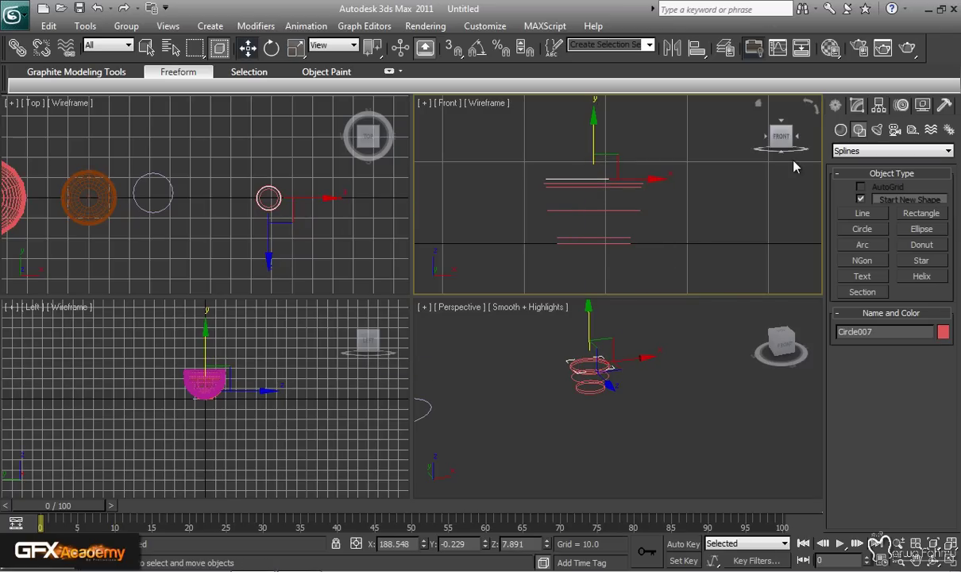
Step: Convert the bottom circle of the stack to an Editable Spline
click(856, 109)
click(619, 242)
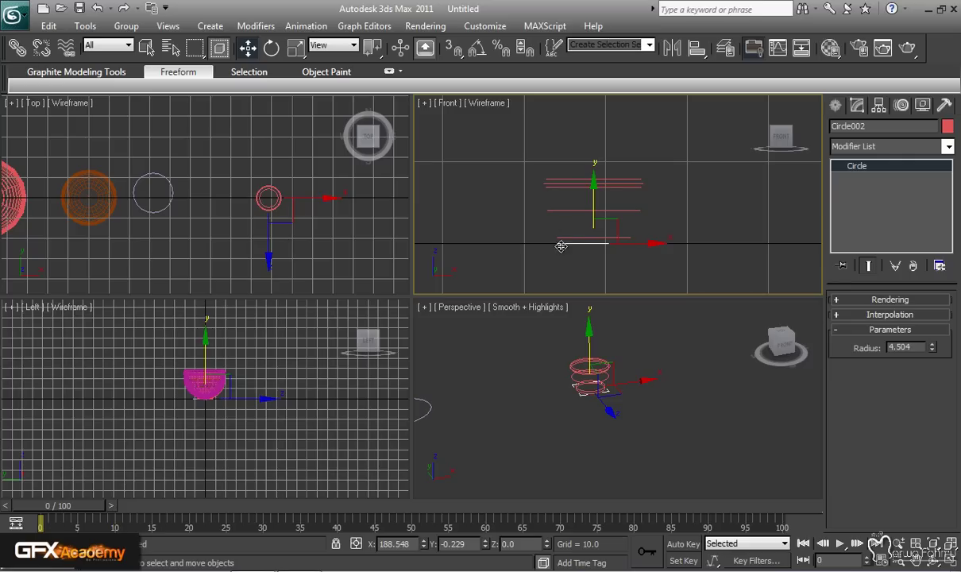
right_click(583, 244)
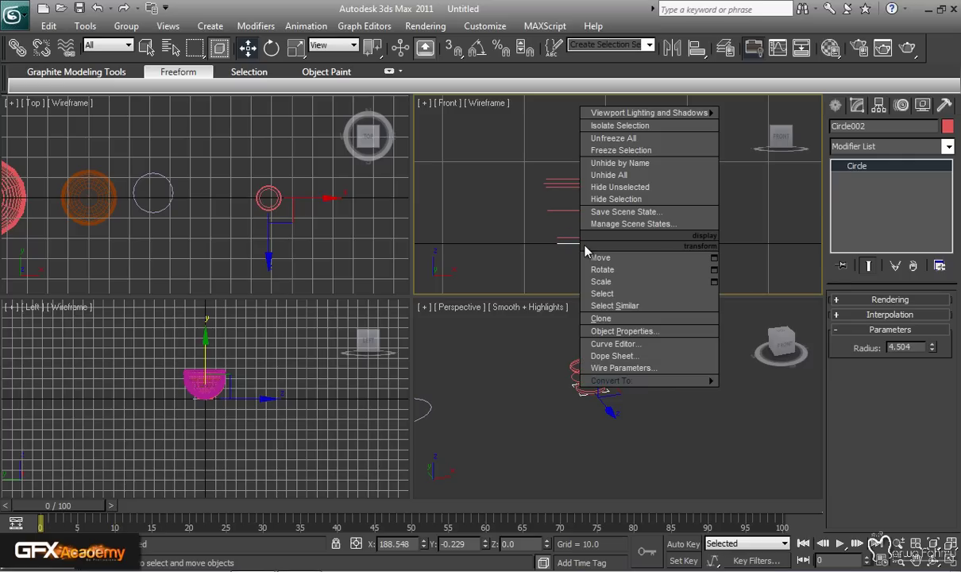
mouse_move(691, 380)
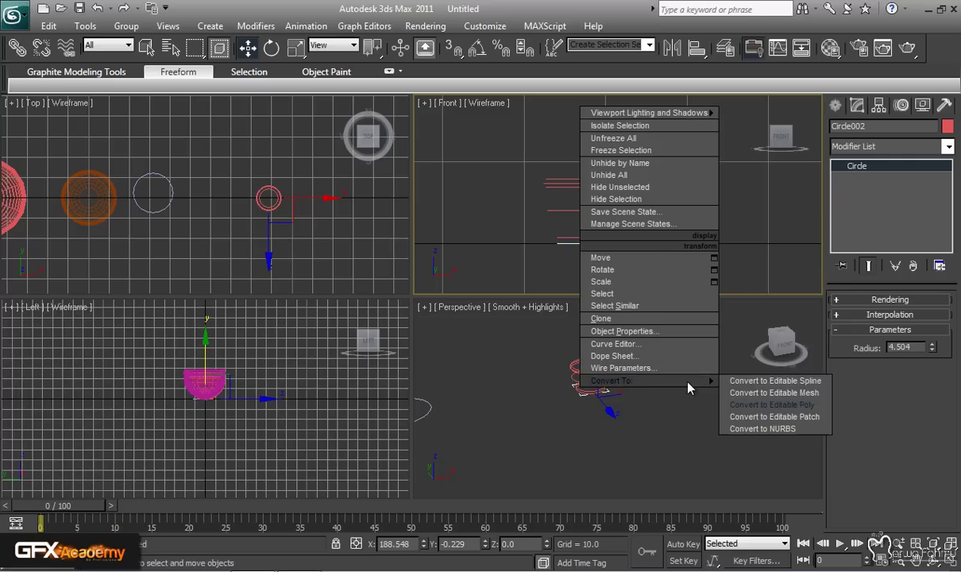
click(792, 381)
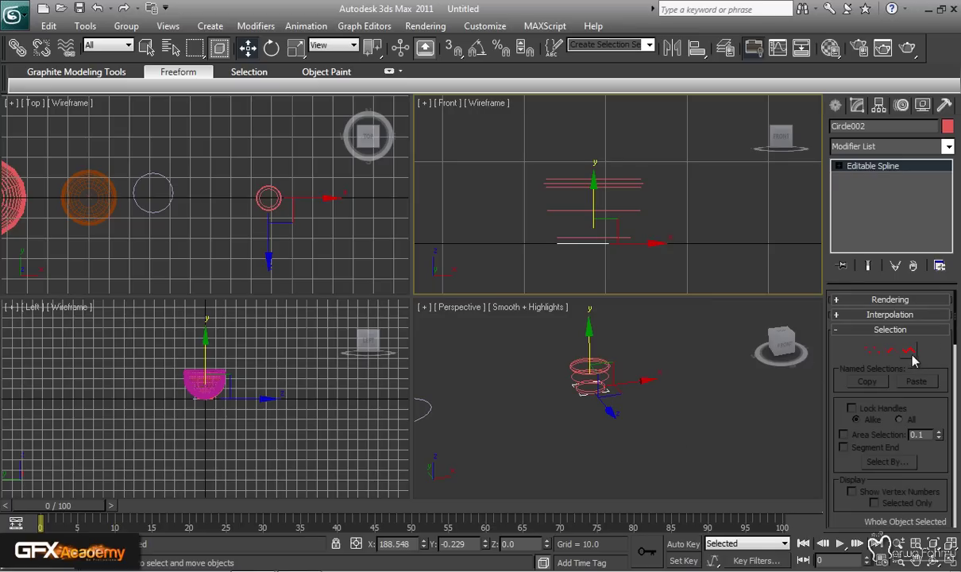
Step: At the Spline sub-object level, attach the second and third circles from the bottom to the converted bottom circle
scroll(587, 371, up, 3)
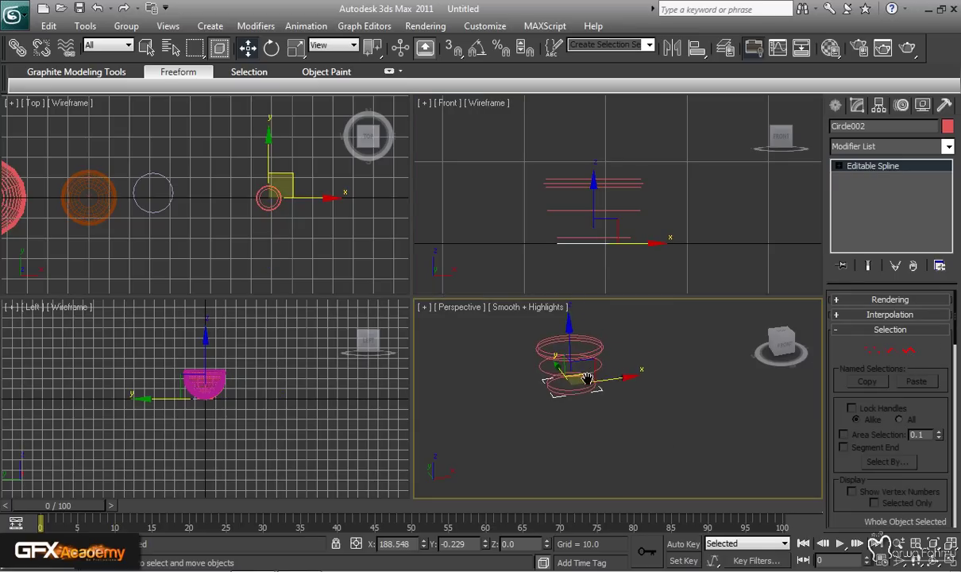
click(907, 350)
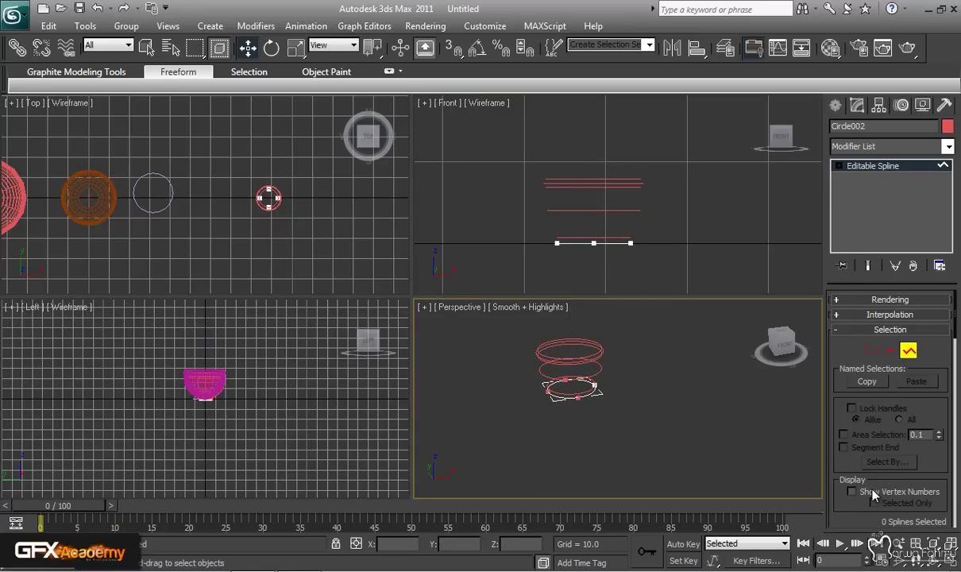
drag(847, 467, 866, 260)
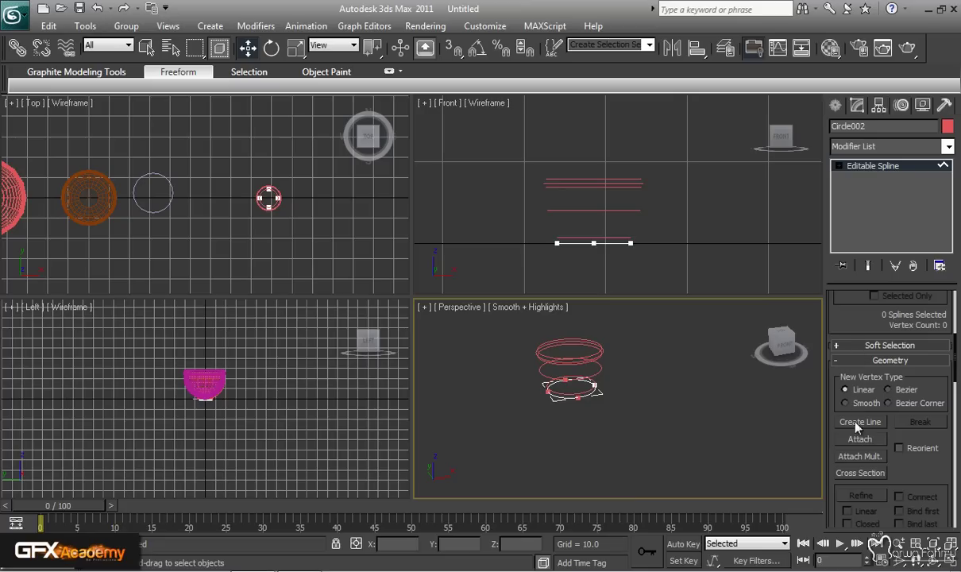
click(858, 442)
scroll(577, 403, up, 5)
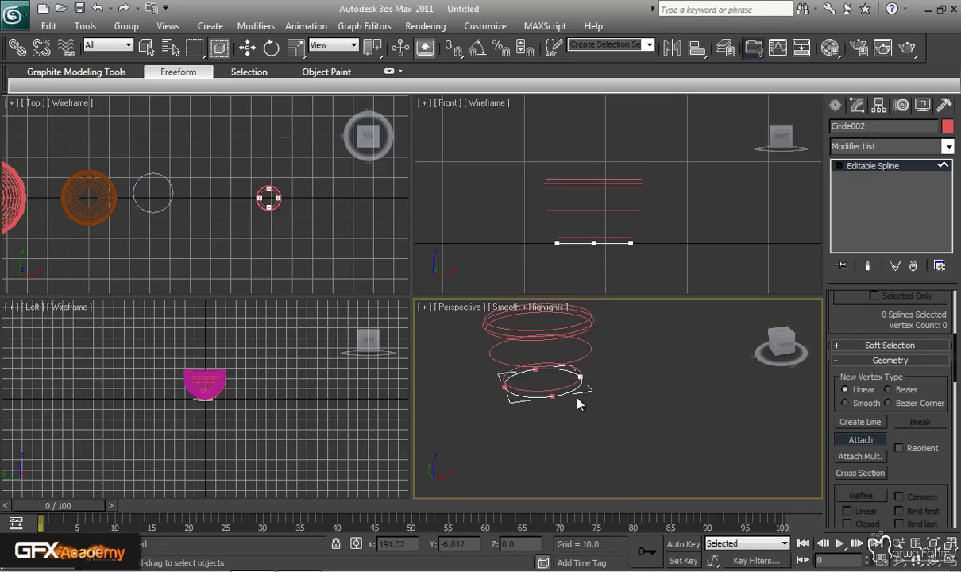
click(555, 381)
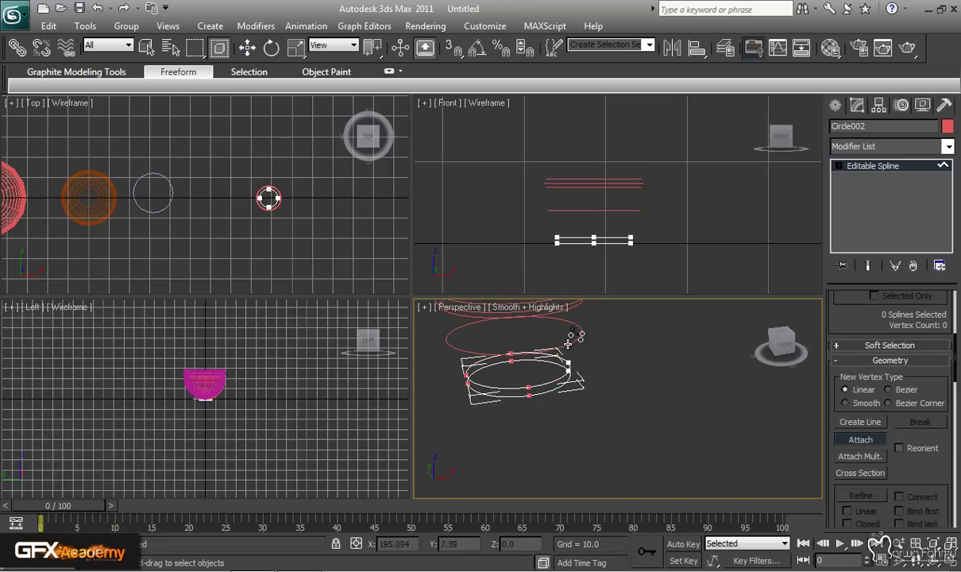
click(569, 343)
Step: Attach the three closely spaced rim circles to the same editable spline and end the Attach operation
middle_drag(568, 341, 586, 414)
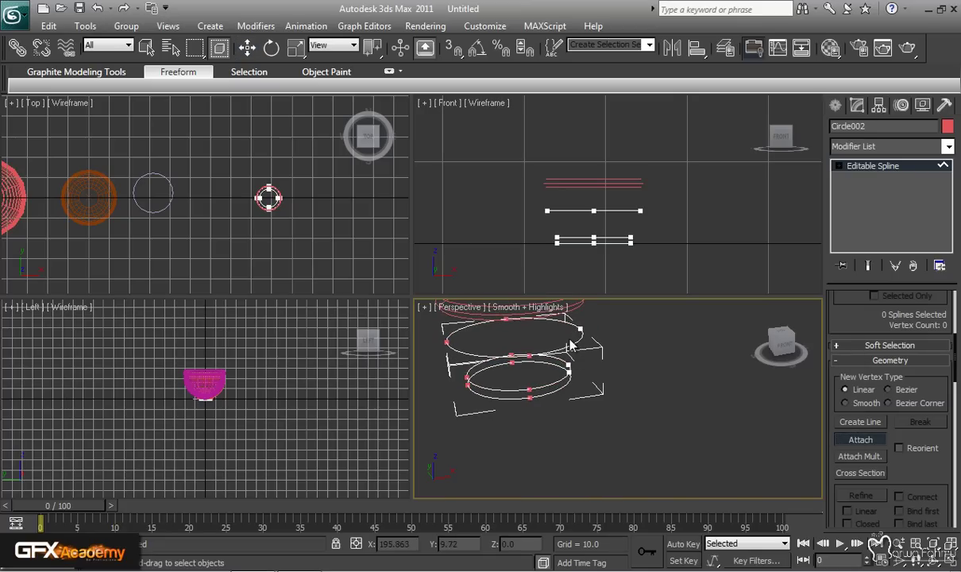
middle_drag(570, 343, 583, 424)
scroll(518, 370, down, 2)
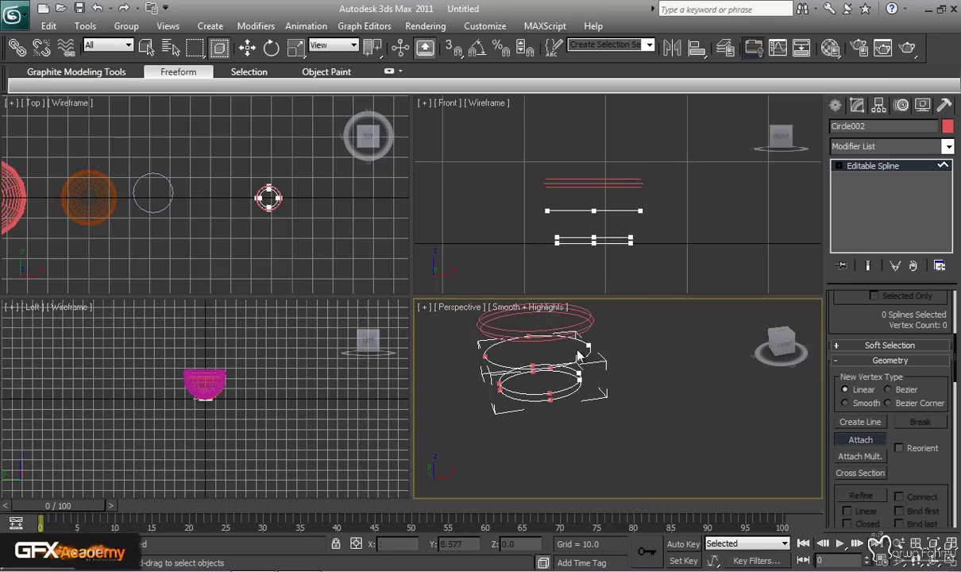
click(559, 313)
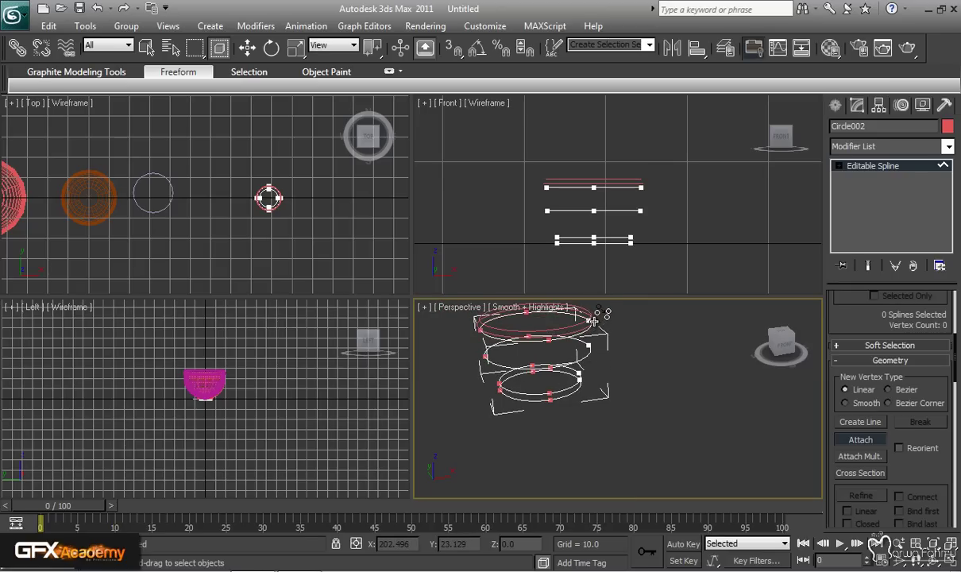
click(559, 312)
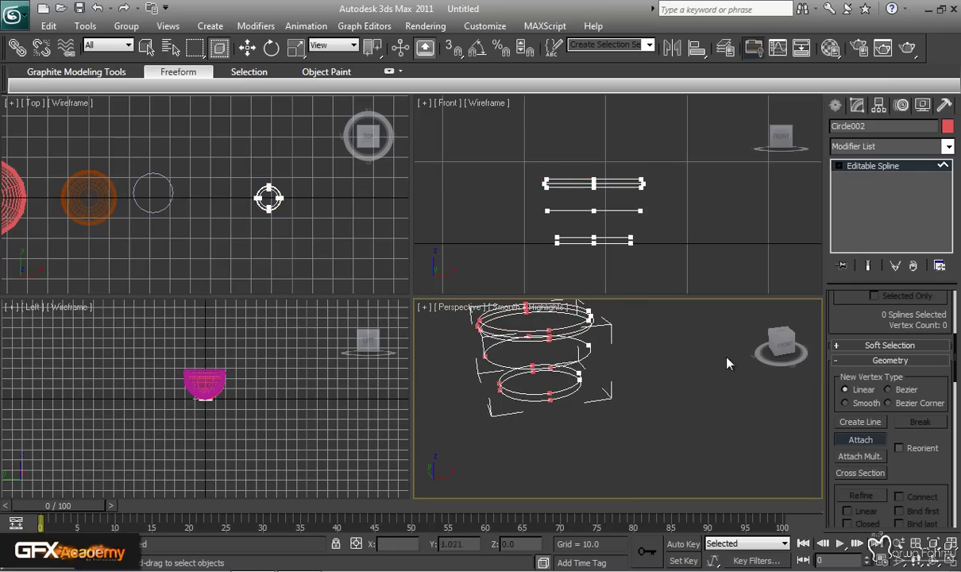
right_click(672, 378)
Step: Try connecting the stacked circles with Cross Section, picking them in order from the base up to the rim
middle_drag(634, 363, 692, 388)
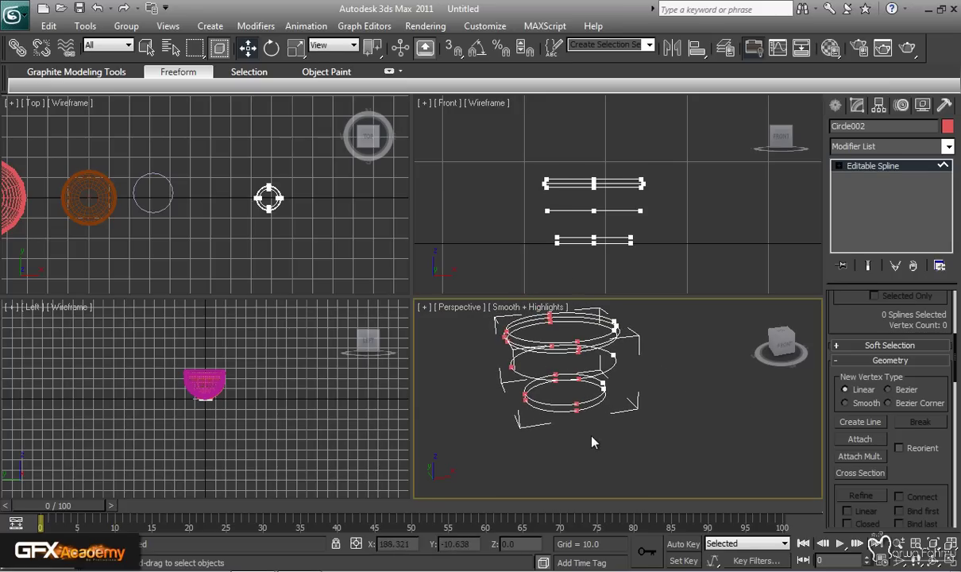
middle_drag(661, 435, 680, 453)
scroll(679, 453, up, 1)
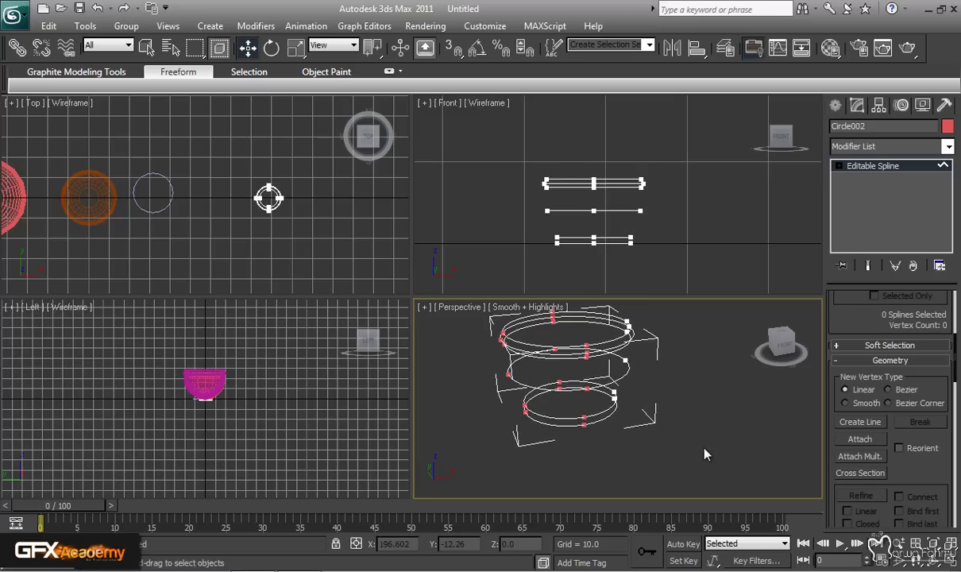
click(854, 473)
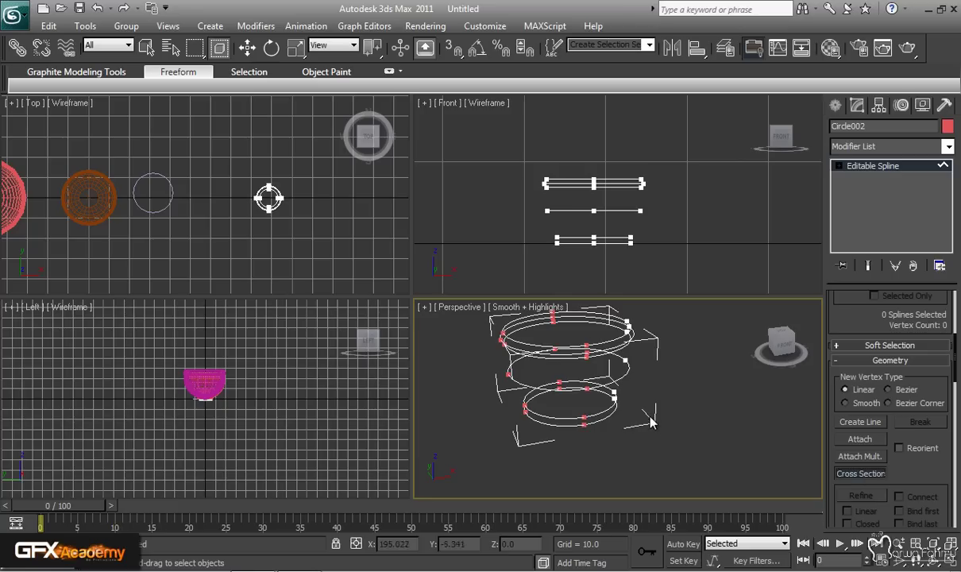
click(607, 408)
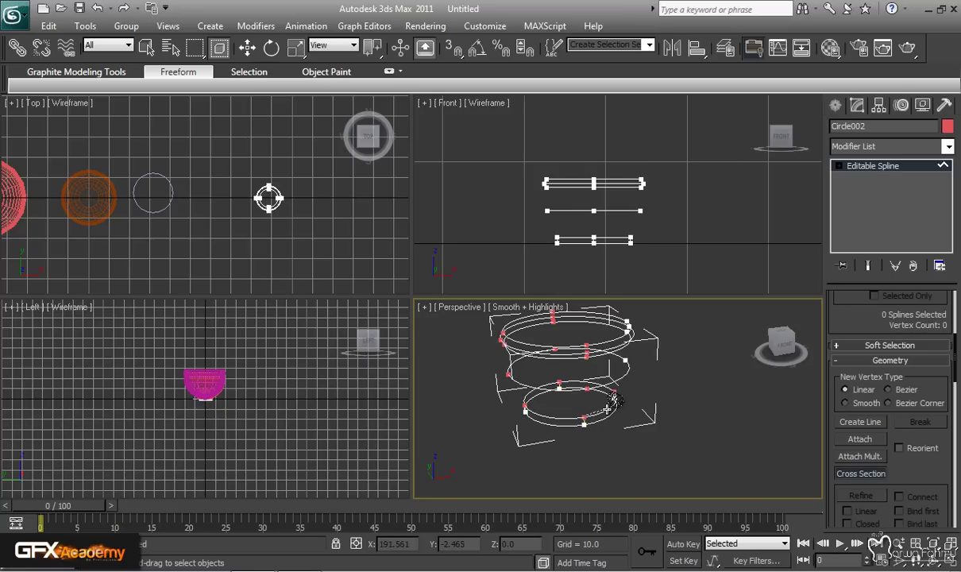
click(620, 380)
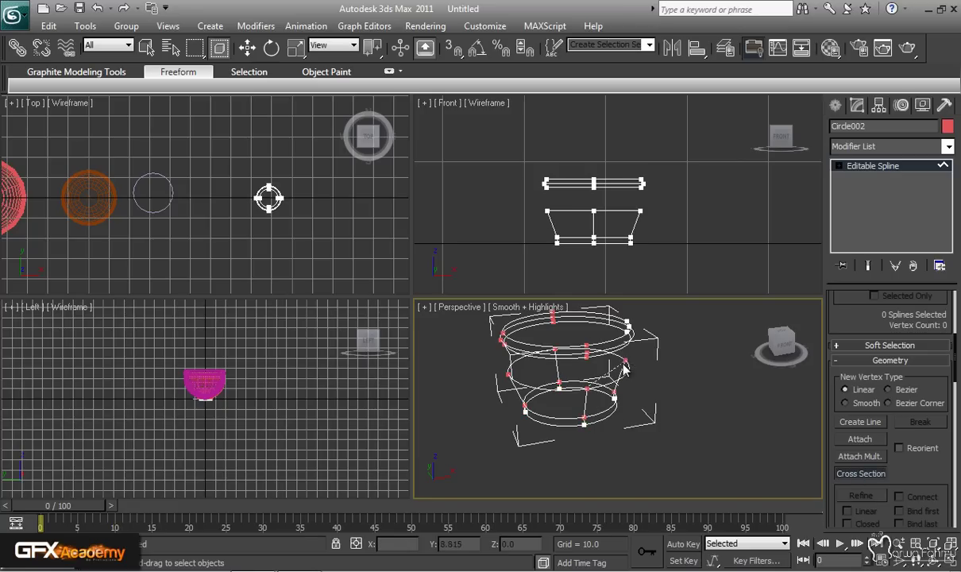
click(623, 349)
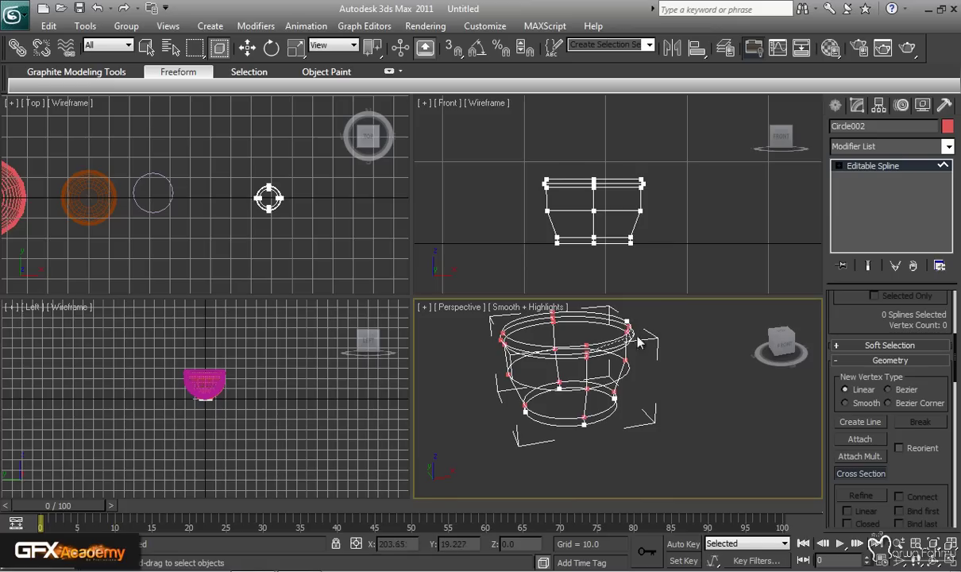
right_click(654, 398)
Step: Try extending the Cross Section through the close rim circles, and undo the connecting splines between all the circles
mouse_move(624, 367)
middle_down()
mouse_move(595, 442)
mouse_move(585, 342)
middle_up()
middle_drag(588, 463, 581, 317)
middle_drag(617, 435, 578, 312)
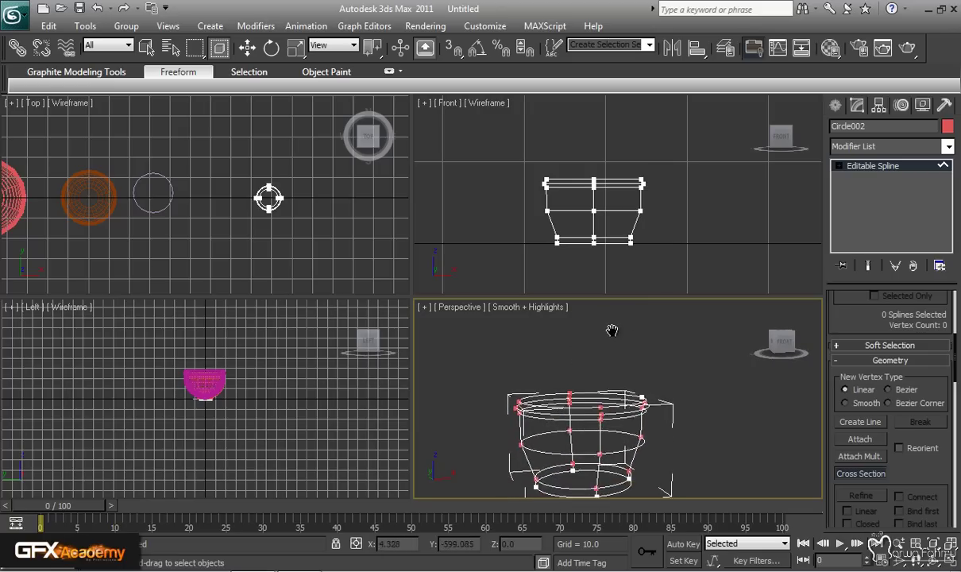
mouse_move(653, 447)
middle_down()
mouse_move(671, 484)
mouse_move(699, 509)
mouse_move(666, 446)
middle_up()
middle_drag(582, 412, 649, 321)
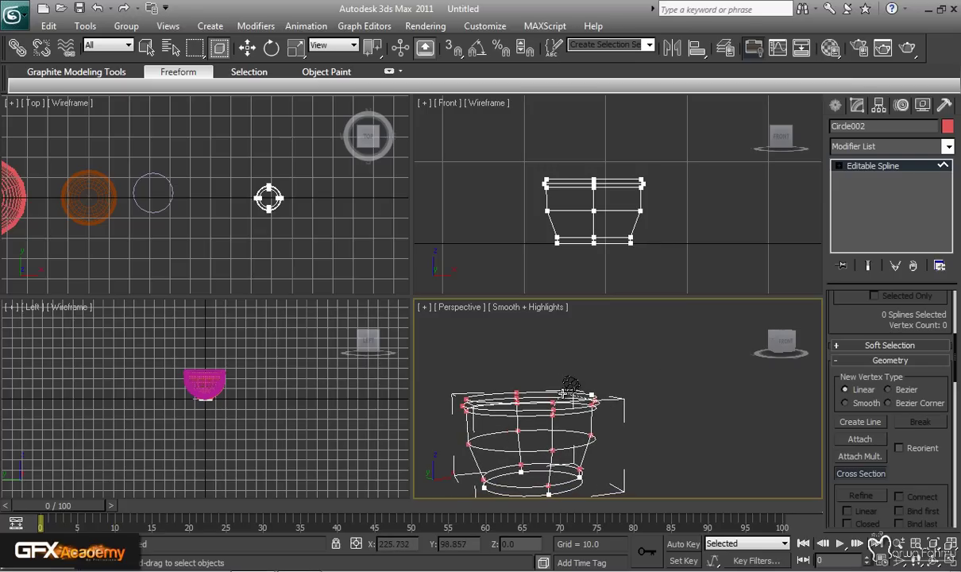
drag(592, 395, 714, 400)
right_click(682, 387)
middle_drag(598, 426, 631, 326)
alt+middle_drag(529, 420, 557, 504)
alt+middle_drag(581, 414, 573, 392)
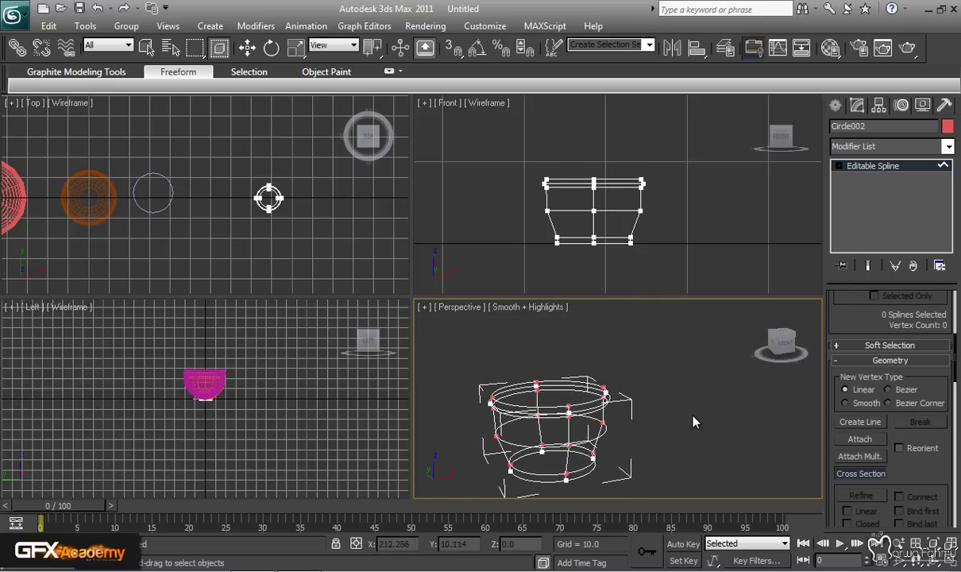
alt+middle_drag(625, 424, 619, 421)
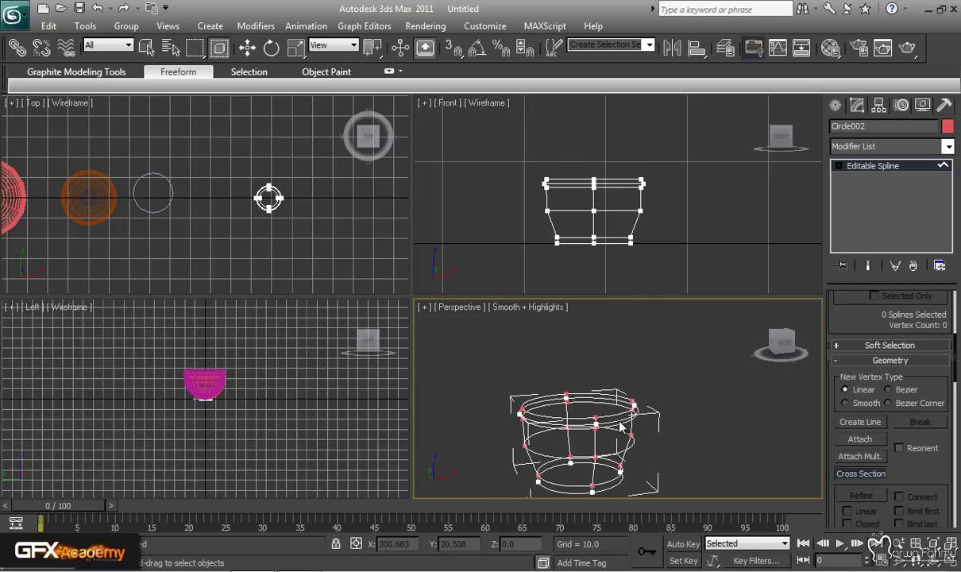
key(ctrl+z)
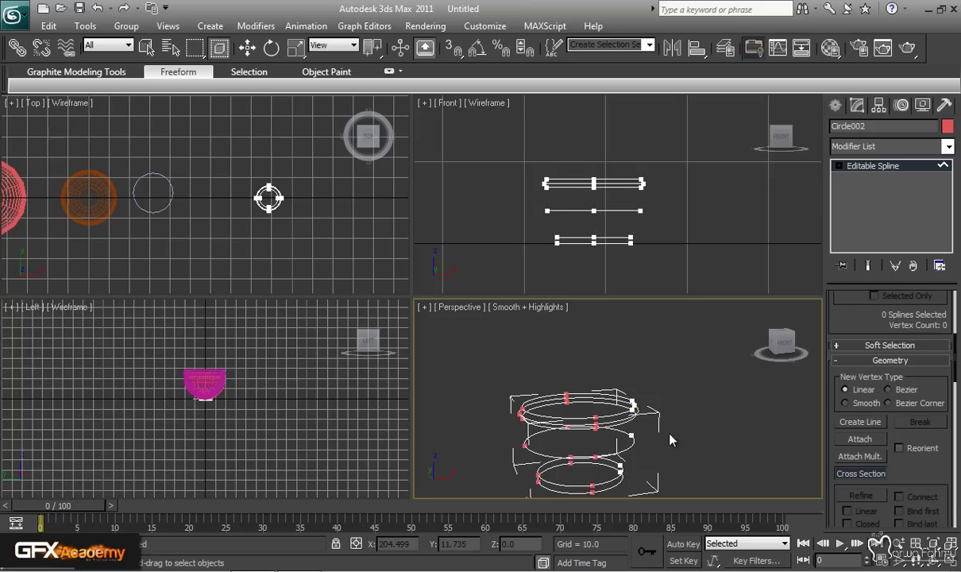
Step: Redo the Cross Section from the bottom circle through every circle up to the topmost rim circle
middle_drag(669, 443, 676, 327)
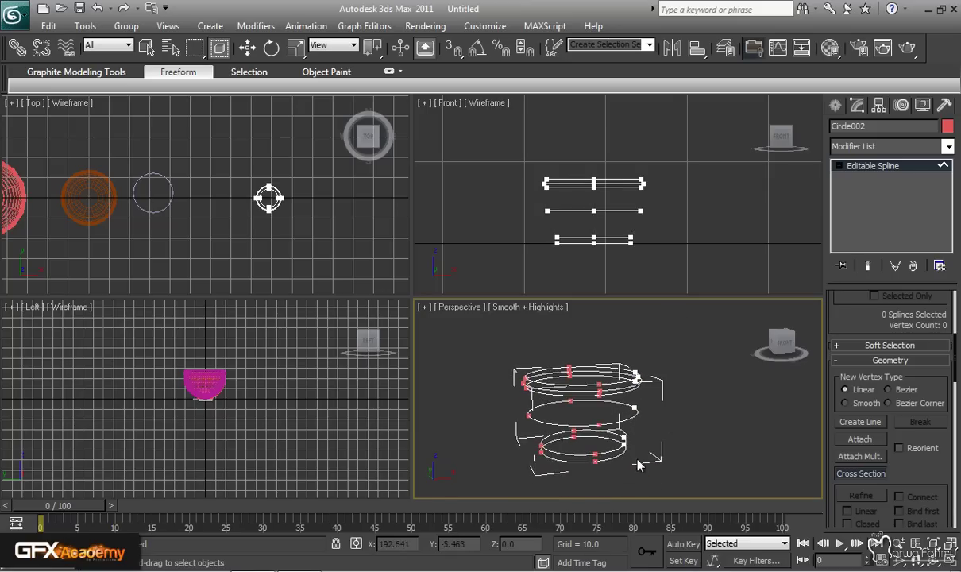
alt+middle_drag(581, 431, 642, 340)
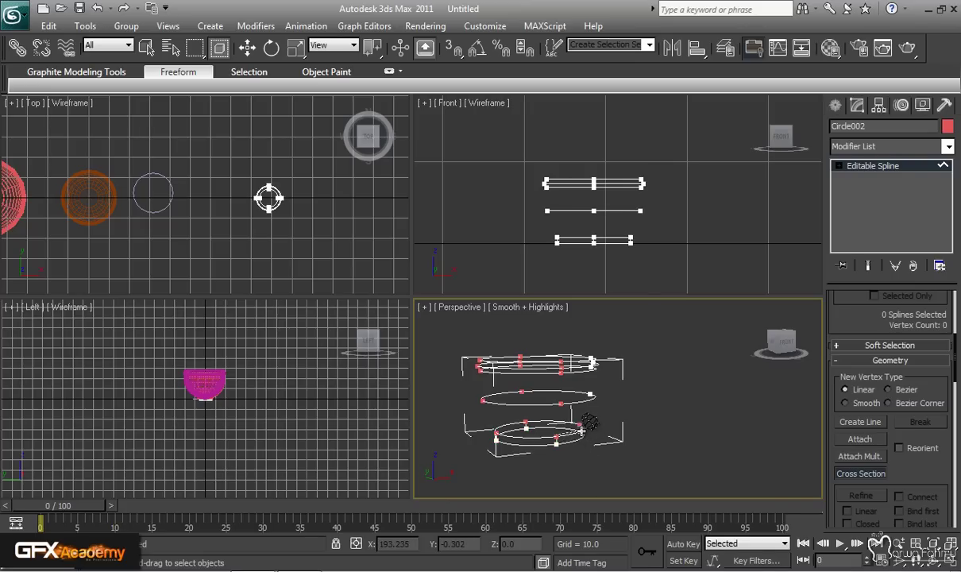
click(570, 427)
click(560, 402)
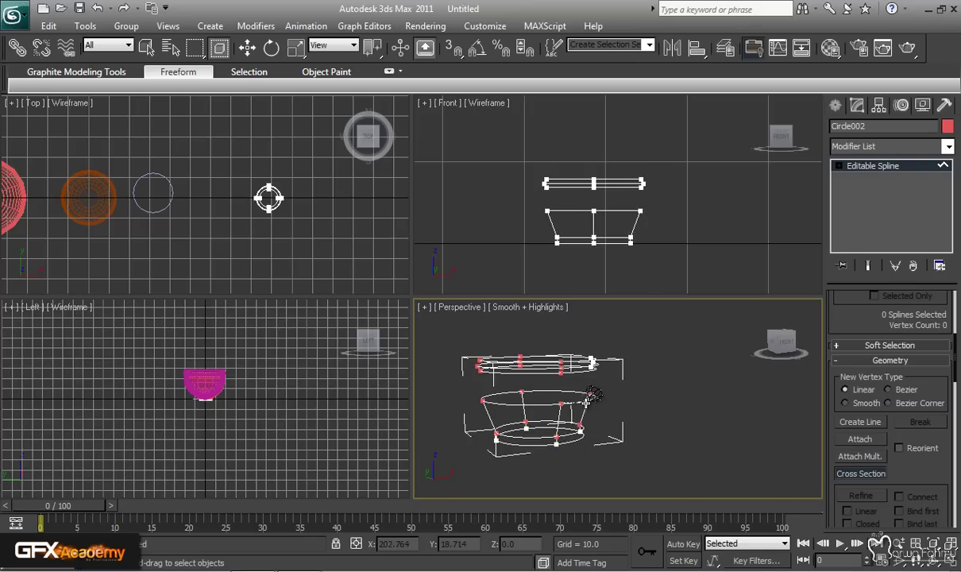
click(602, 359)
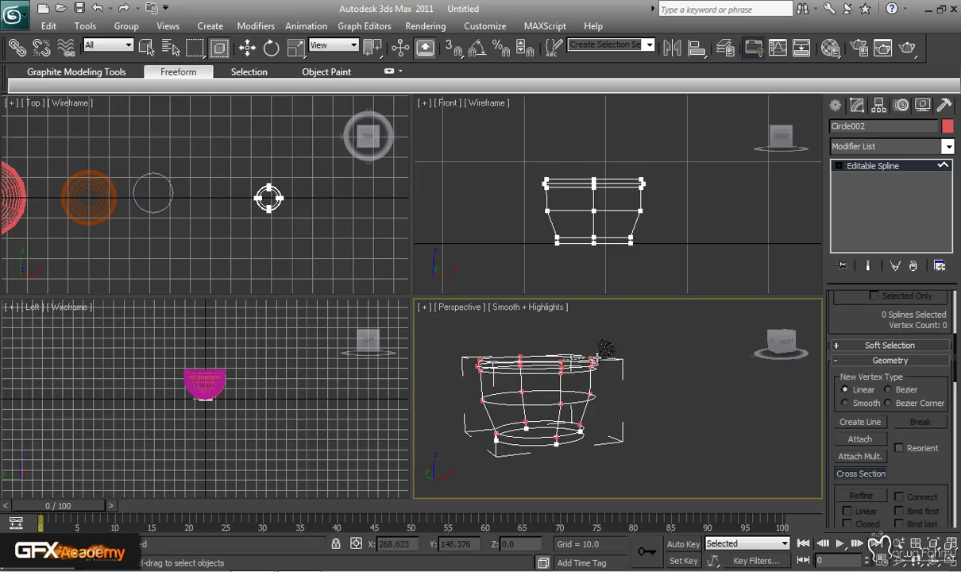
right_click(639, 379)
middle_drag(577, 417, 628, 380)
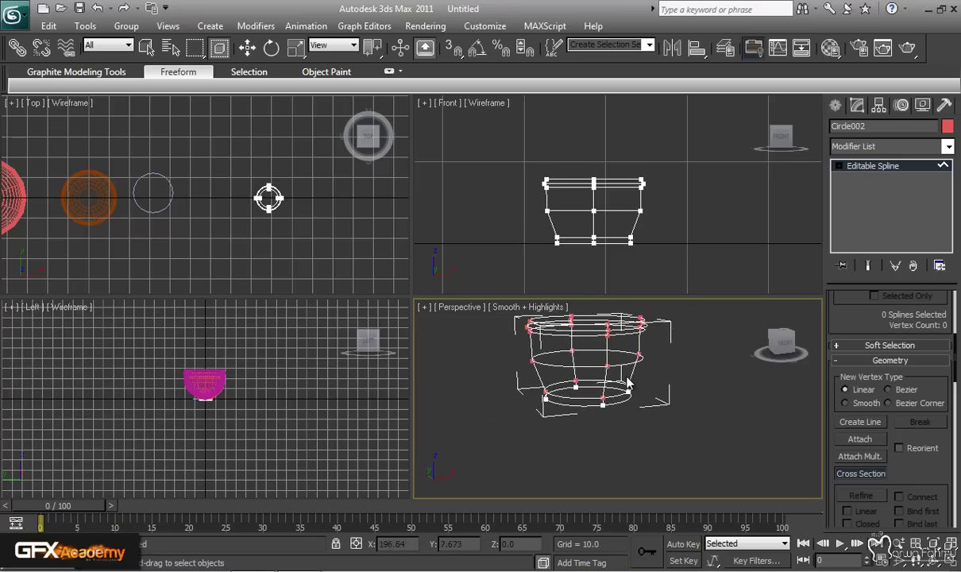
middle_drag(657, 338, 632, 371)
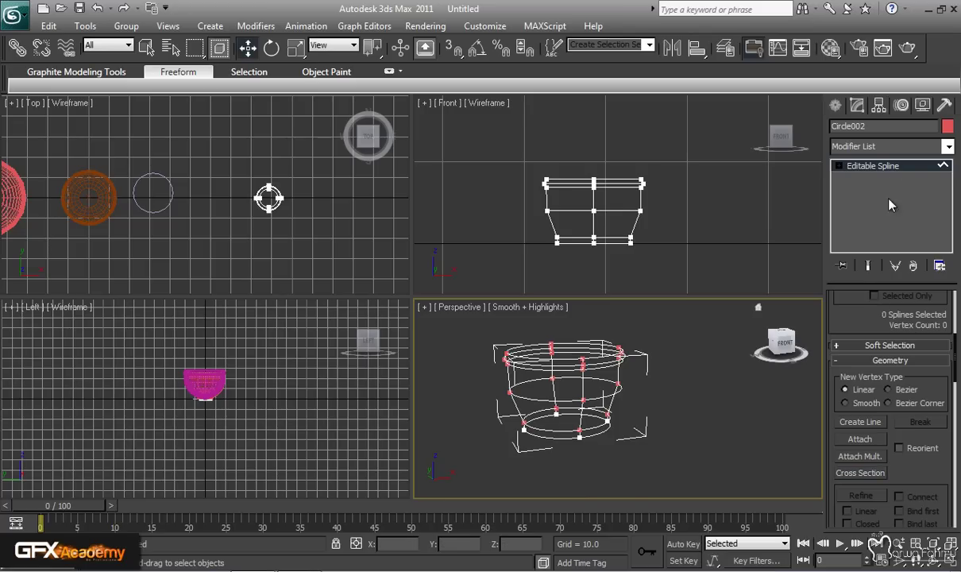
Step: Leave the Spline sub-object level, apply a Surface modifier to the spline cage, and flip its normals
click(891, 165)
click(883, 147)
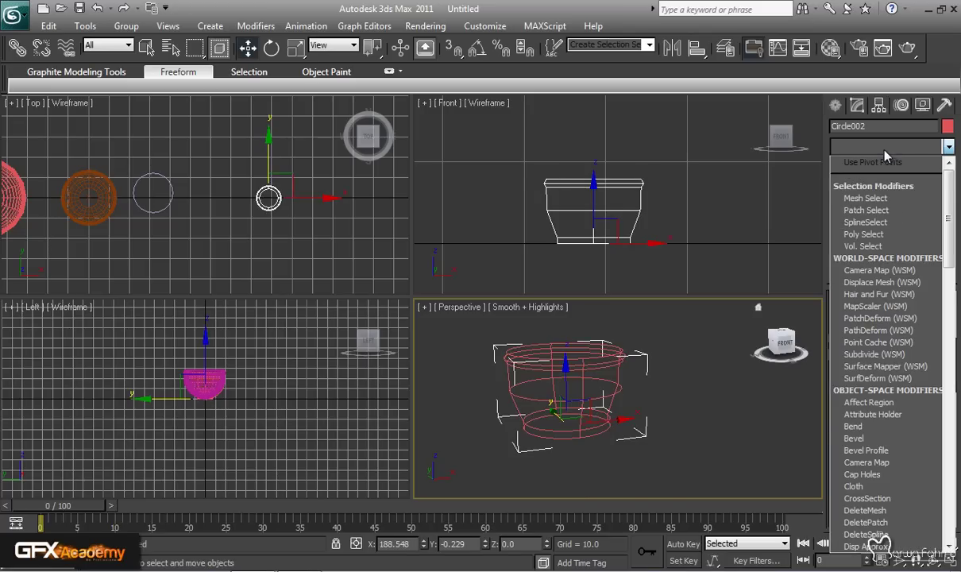
scroll(867, 433, down, 1)
scroll(867, 433, down, 6)
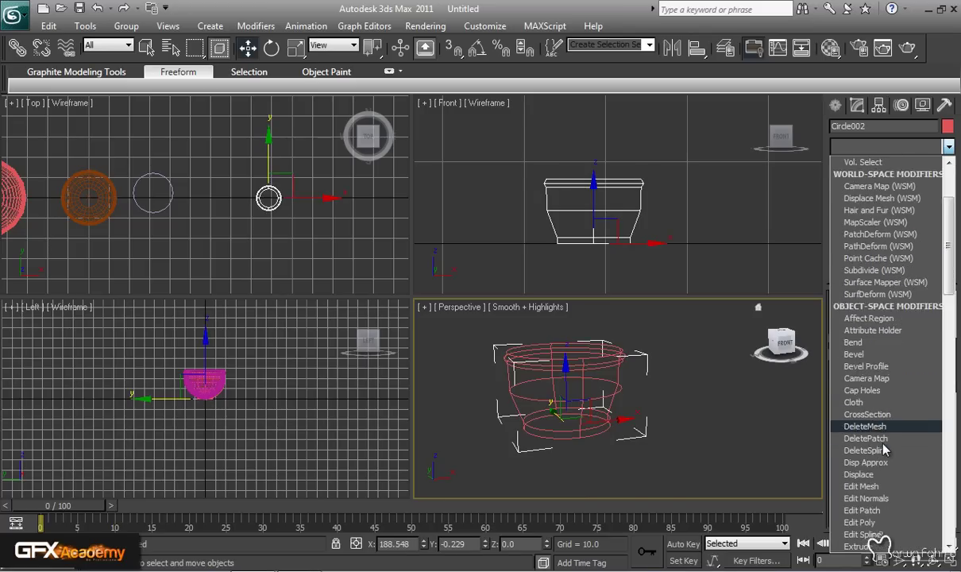
key(s)
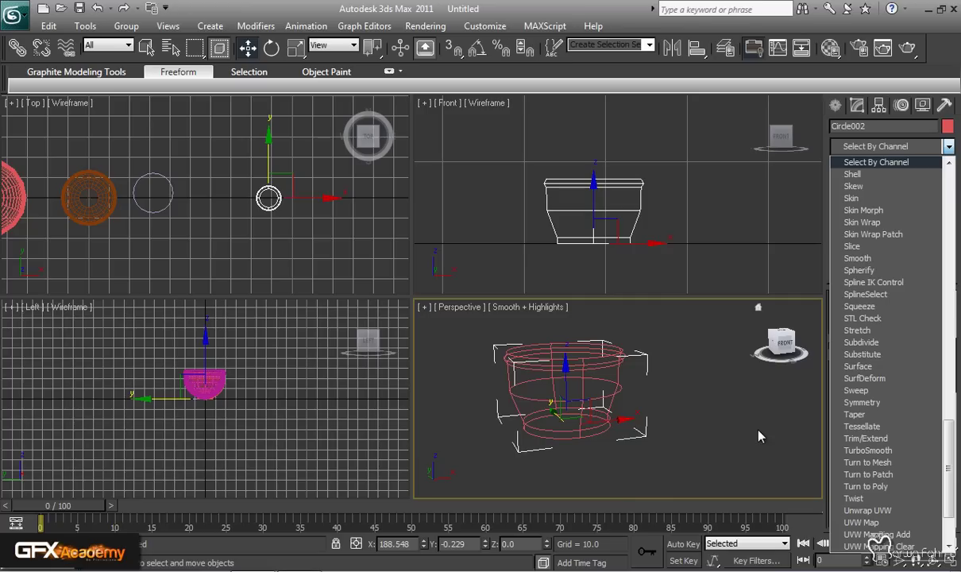
key(s)
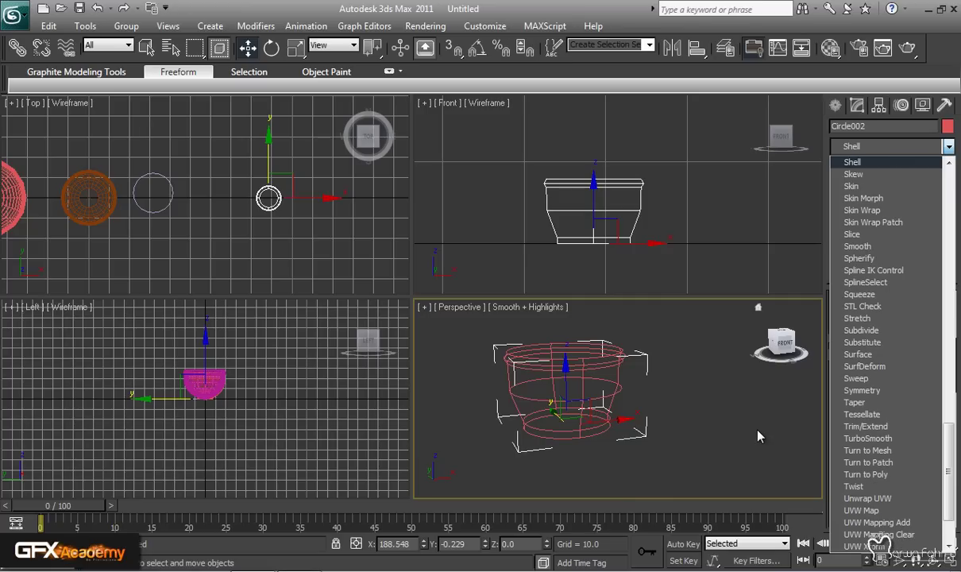
key(Down)
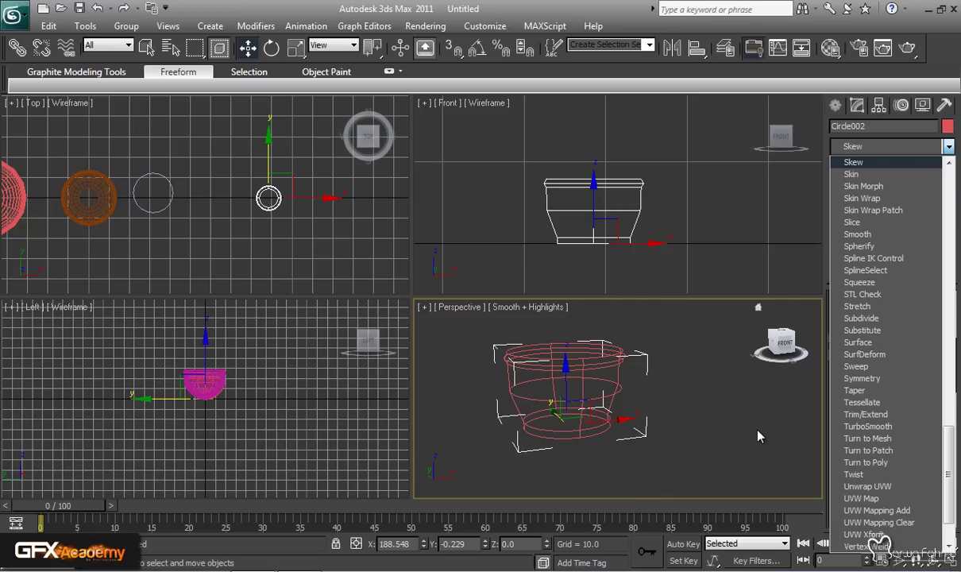
key(Down)
key(Down)
key(Down)
key(Down)
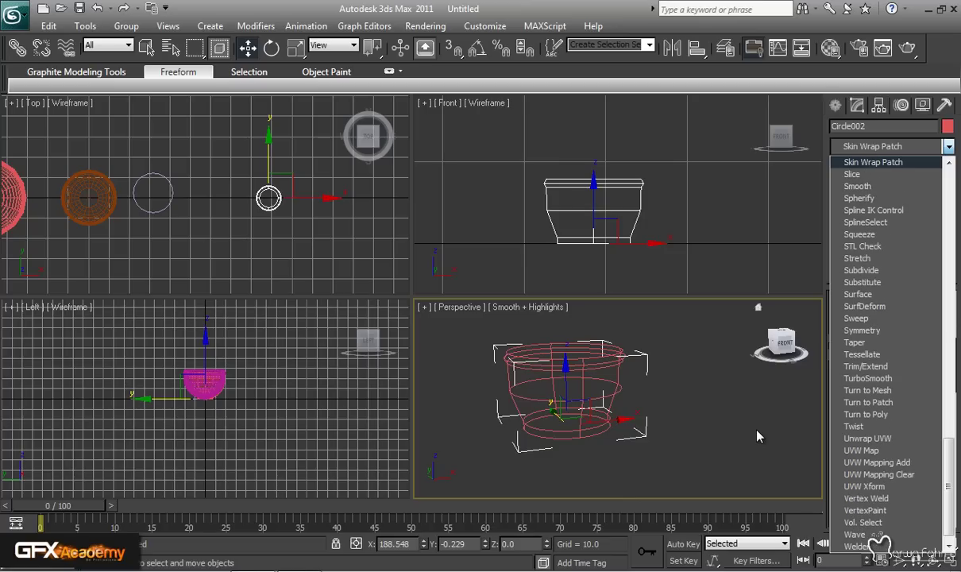
key(Down)
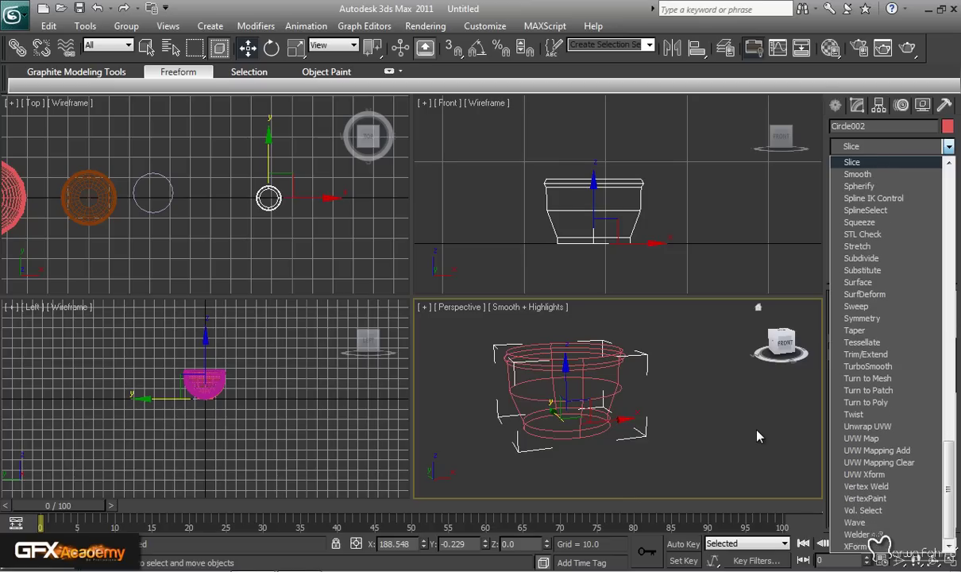
click(915, 282)
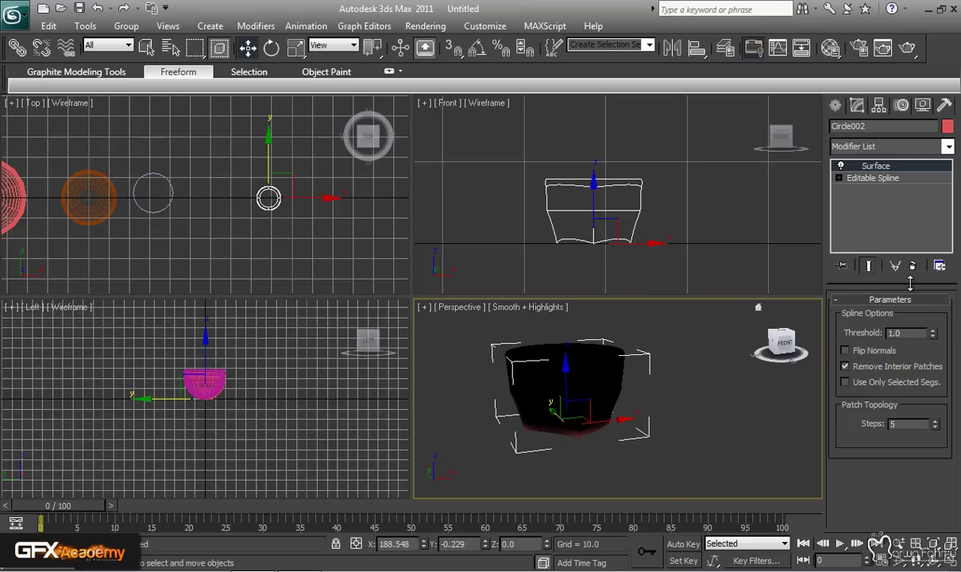
click(844, 350)
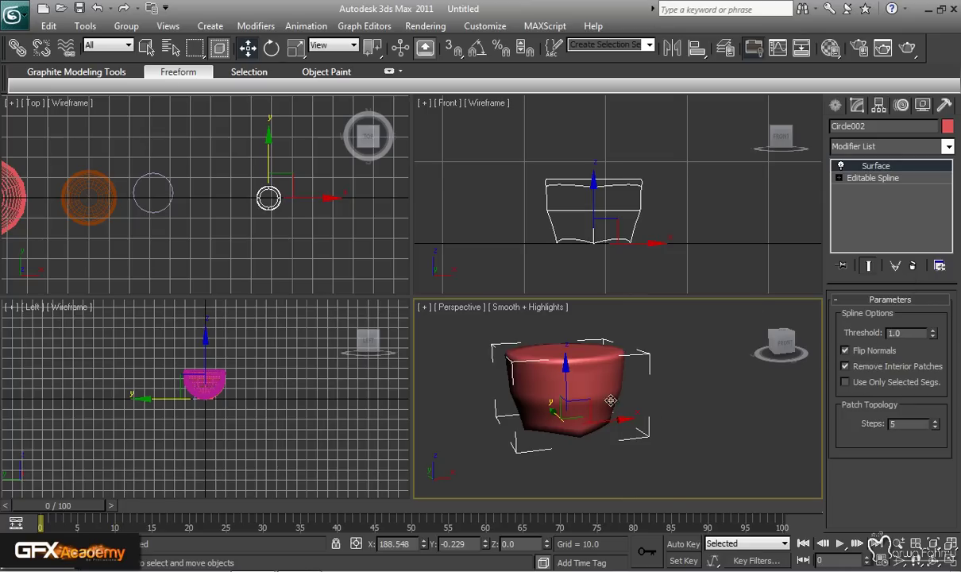
Step: Try a Surface threshold of 2.5, return it to 1.0, and set the patch topology steps to 11
scroll(581, 381, up, 1)
alt+middle_drag(581, 382, 550, 389)
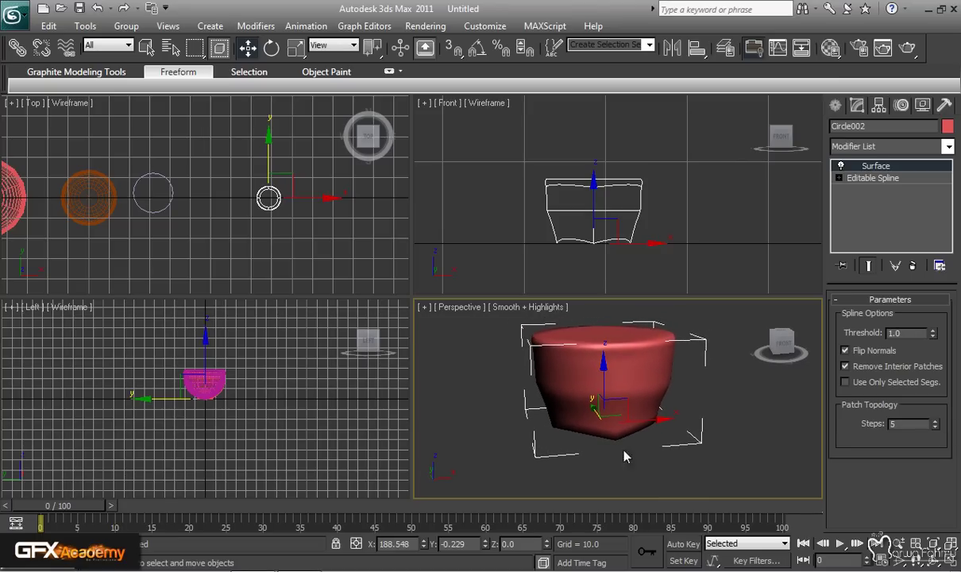
click(934, 330)
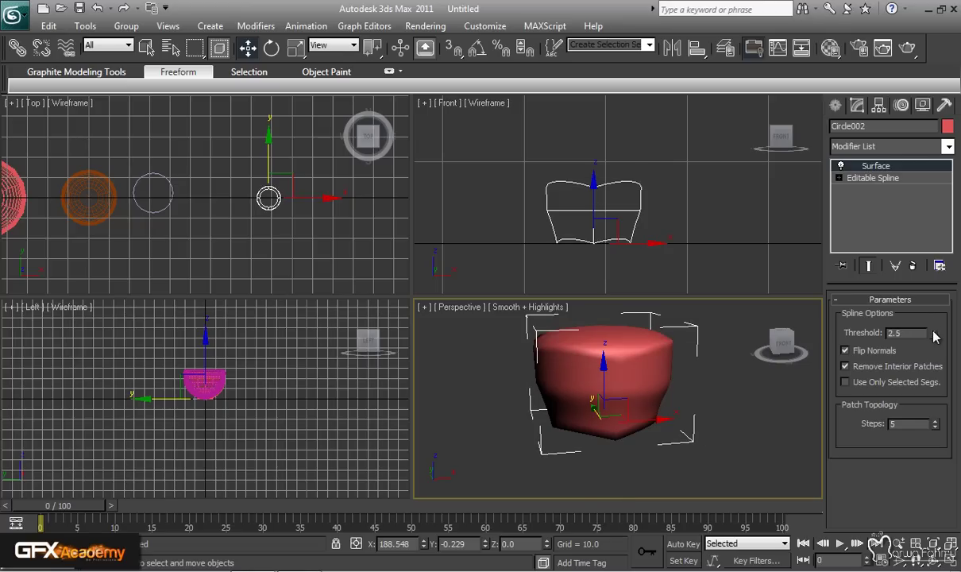
click(933, 336)
click(934, 336)
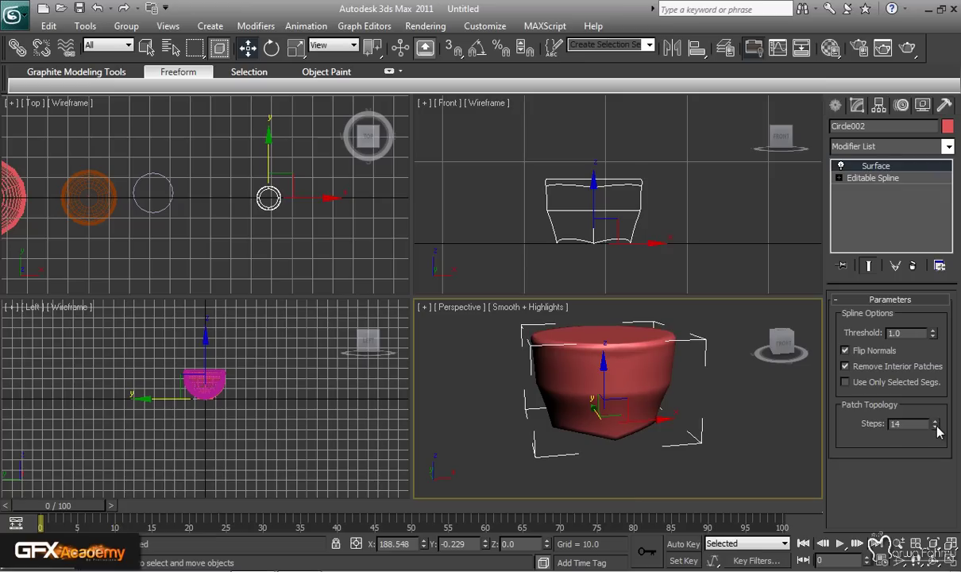
drag(938, 431, 938, 430)
Step: Examine the surfaced bowl from several angles, deselect it, and view it alongside the other bowls
alt+middle_drag(591, 362, 626, 418)
middle_drag(548, 423, 653, 324)
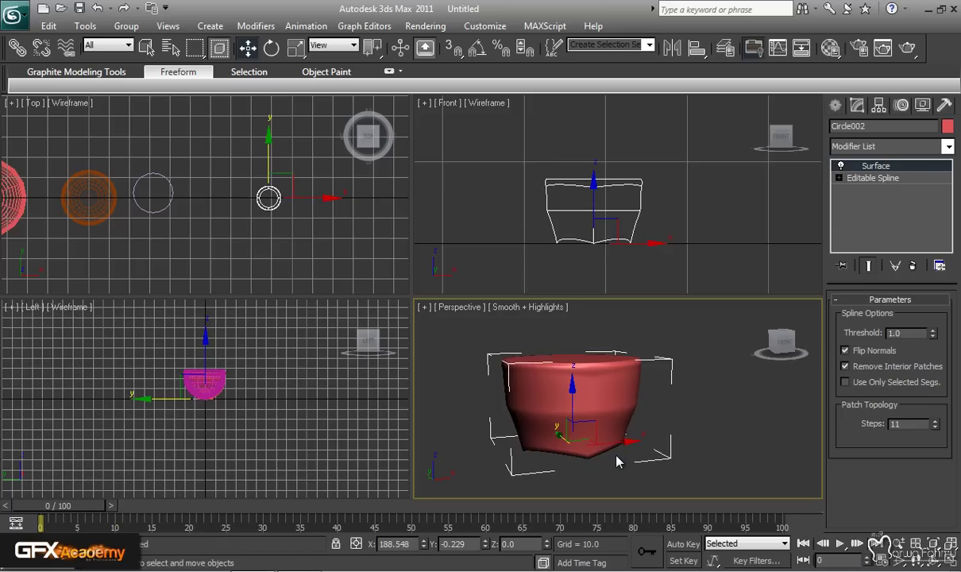
scroll(613, 419, down, 1)
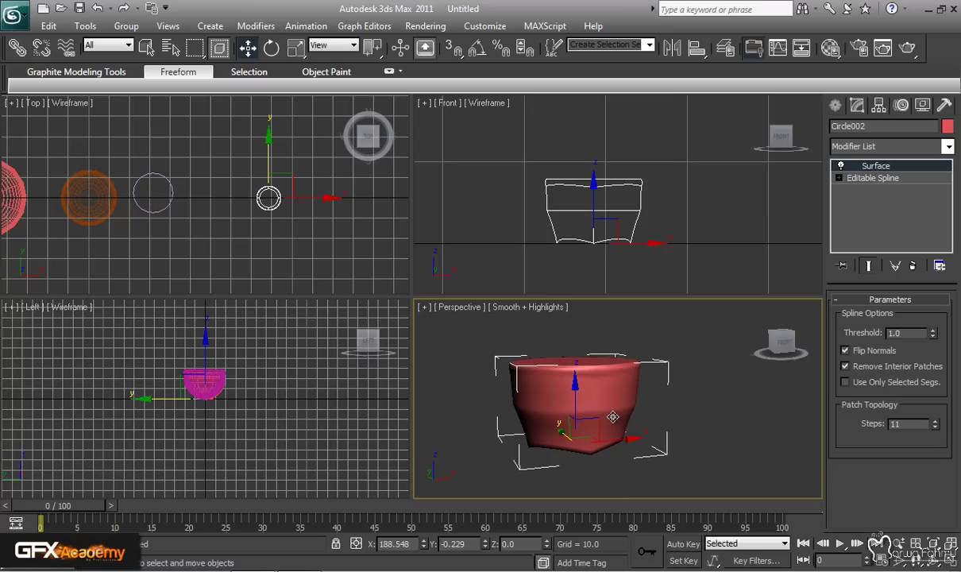
scroll(613, 417, down, 1)
middle_drag(613, 417, 592, 445)
scroll(605, 428, down, 3)
scroll(627, 387, down, 4)
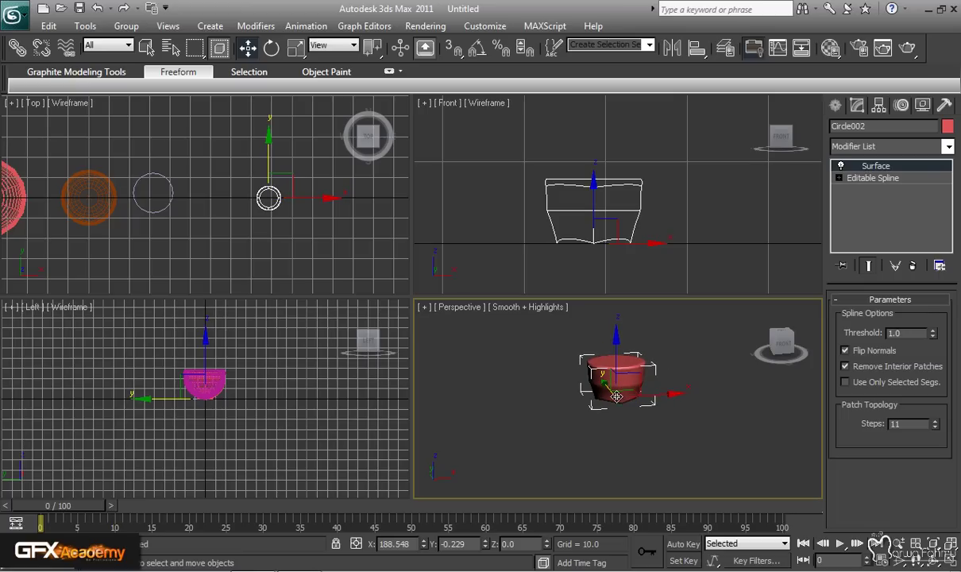
scroll(595, 412, up, 2)
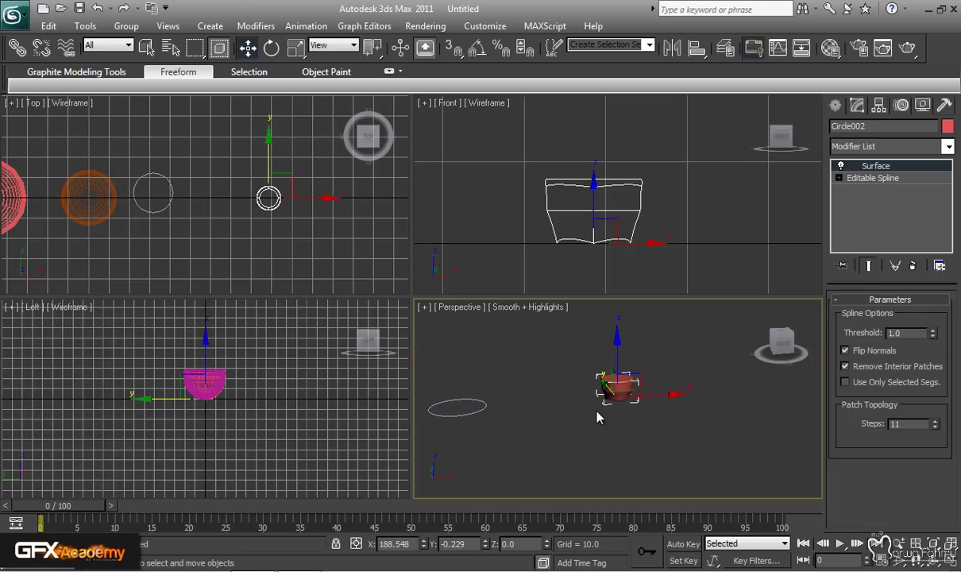
right_click(687, 380)
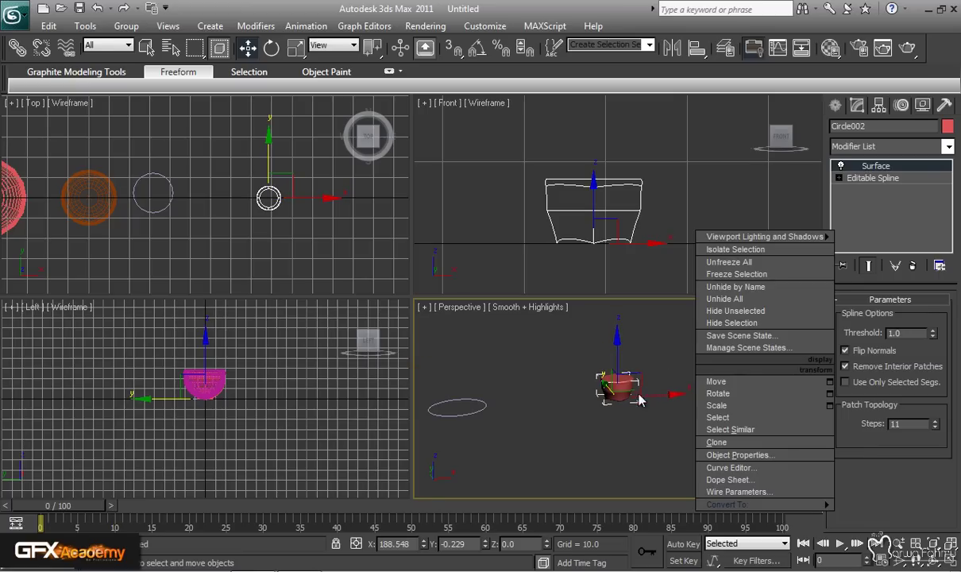
click(605, 411)
click(606, 410)
scroll(602, 410, down, 4)
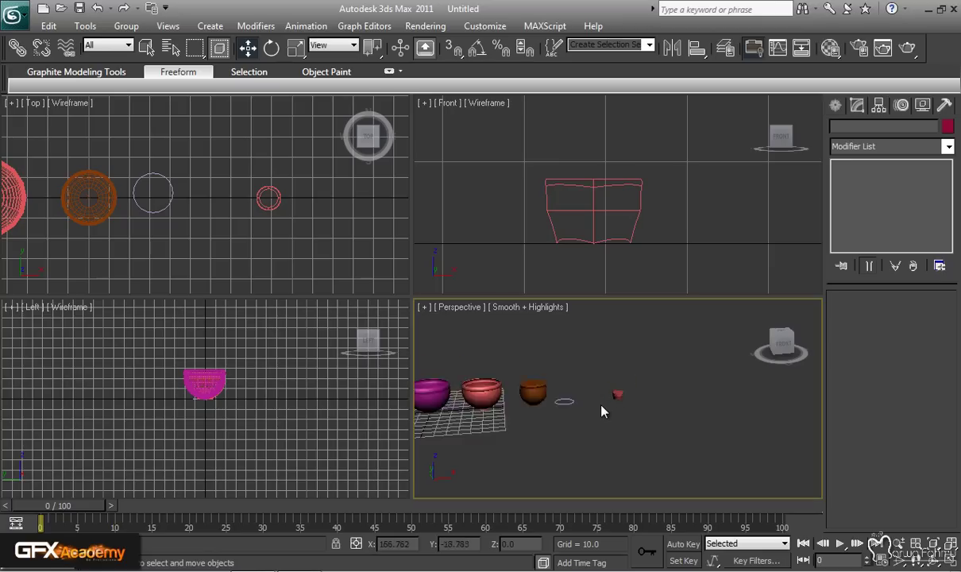
scroll(602, 412, down, 2)
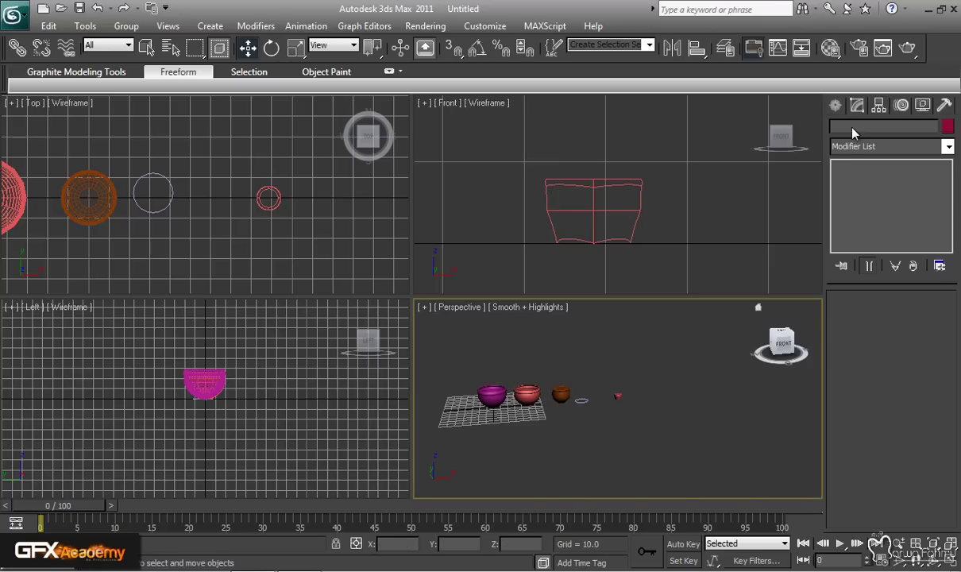
Step: Draw a closed, roughly circular NURBS CV Curve in the Top viewport, in the empty area beyond the surfaced bowl
click(838, 105)
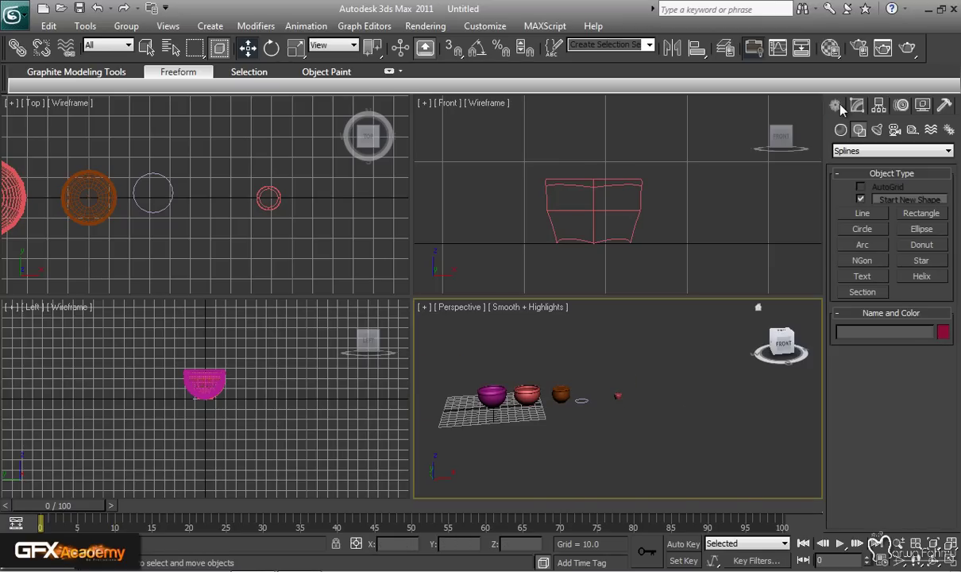
click(871, 151)
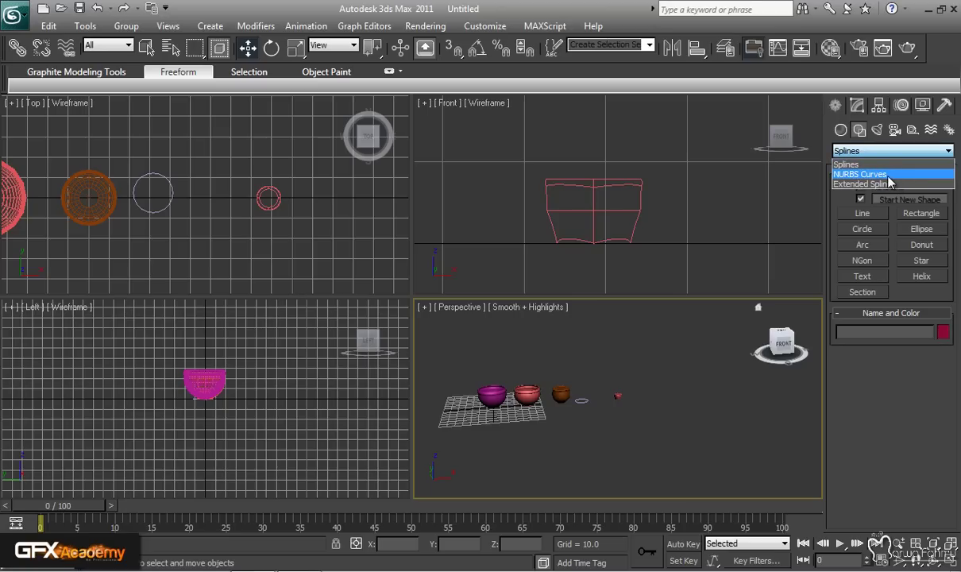
click(887, 174)
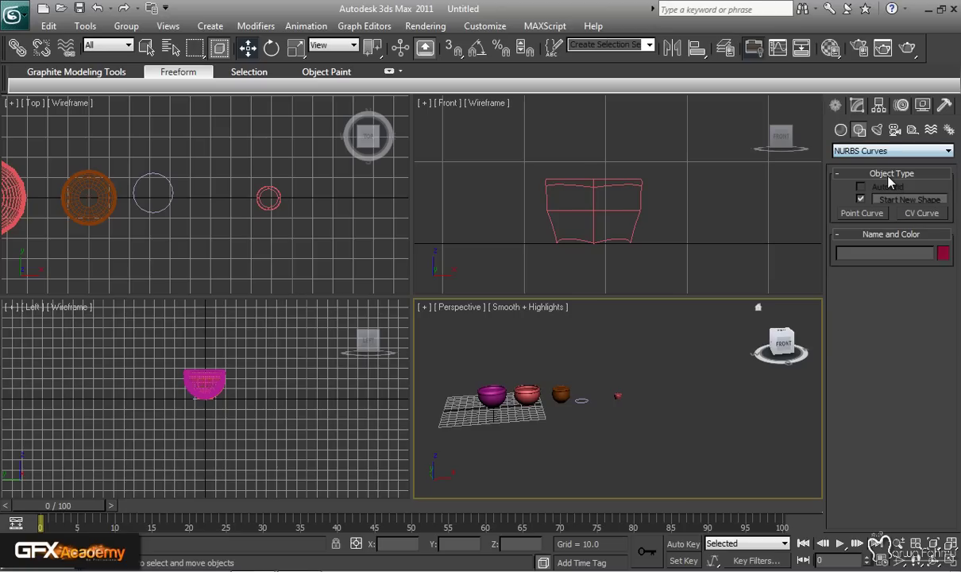
click(916, 212)
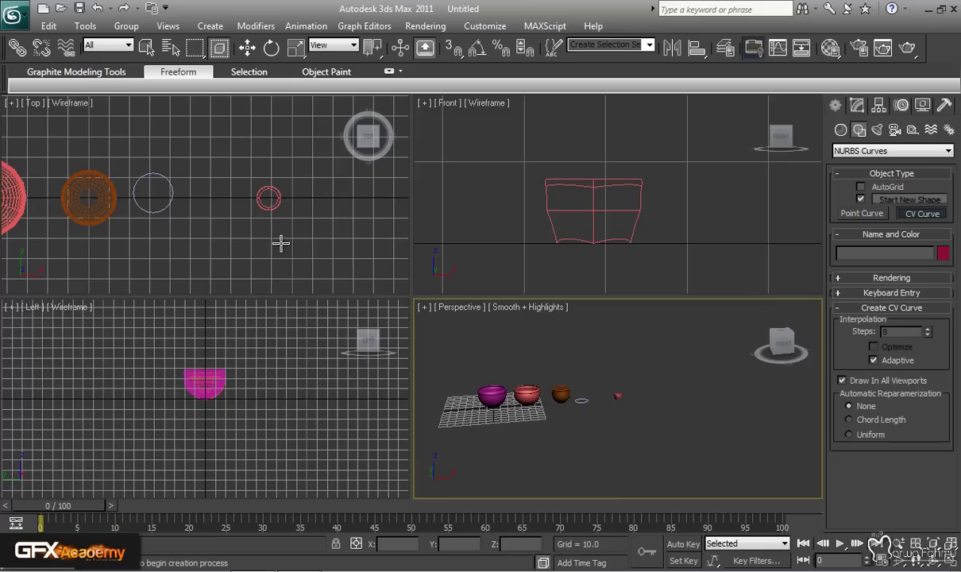
middle_drag(279, 242, 317, 141)
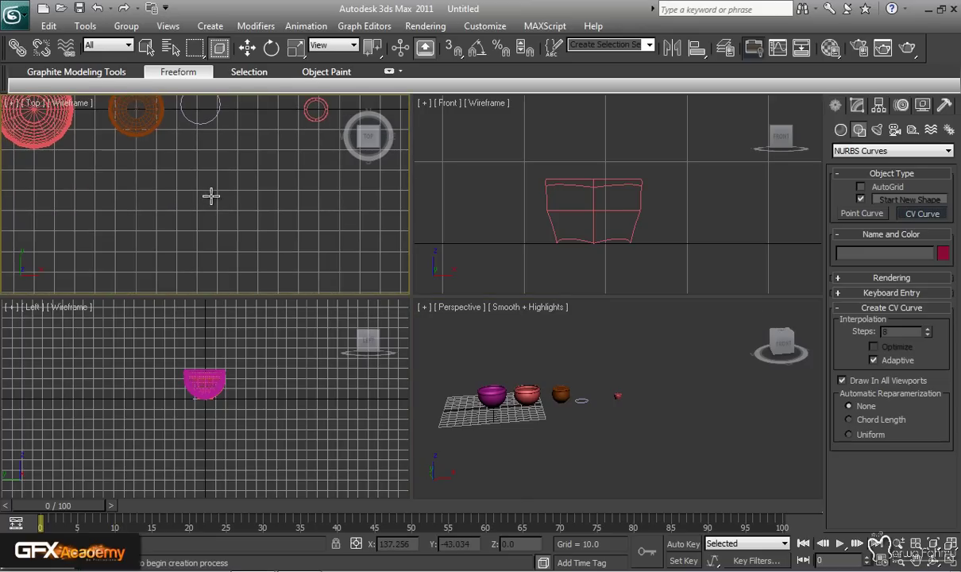
middle_drag(253, 187, 100, 185)
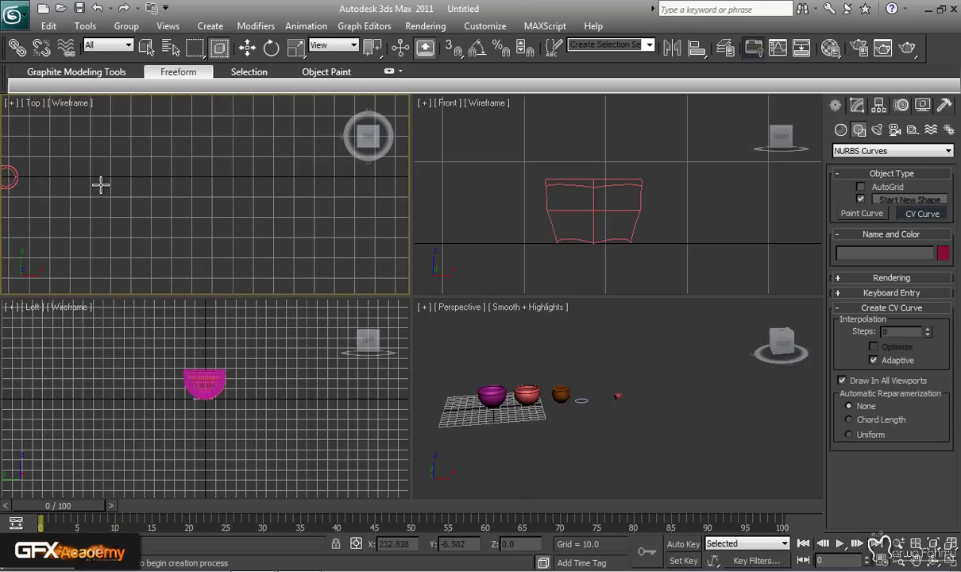
drag(168, 171, 202, 162)
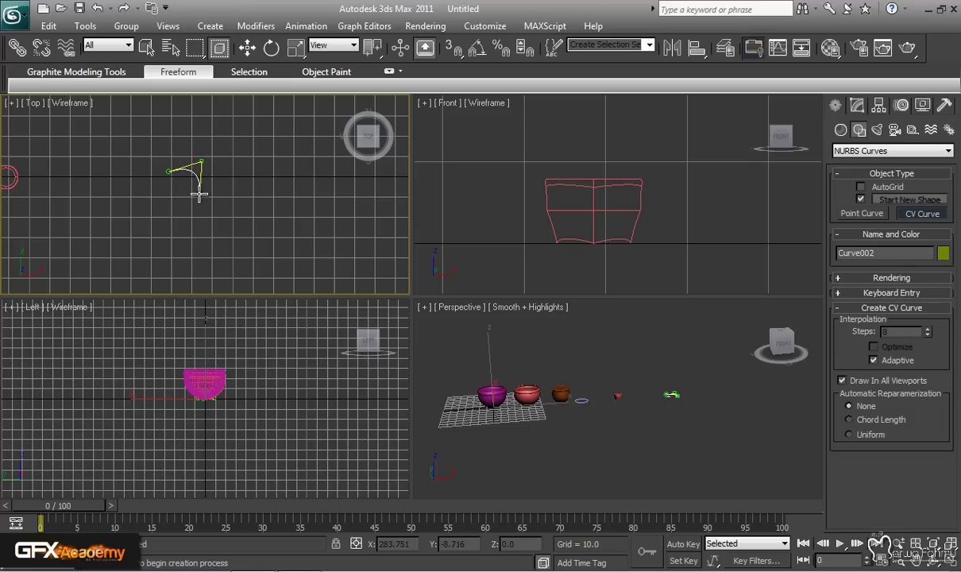
click(199, 194)
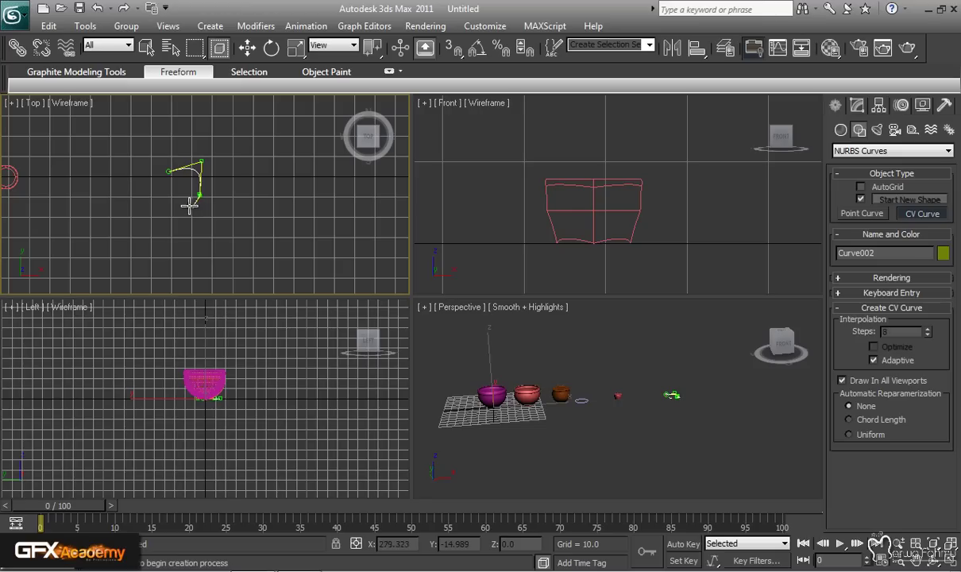
click(182, 205)
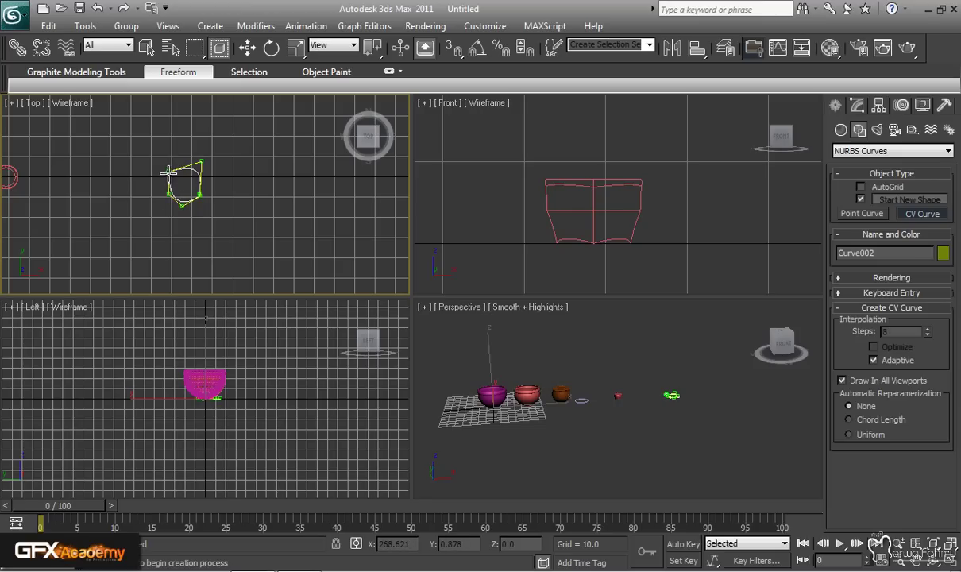
click(168, 171)
click(446, 333)
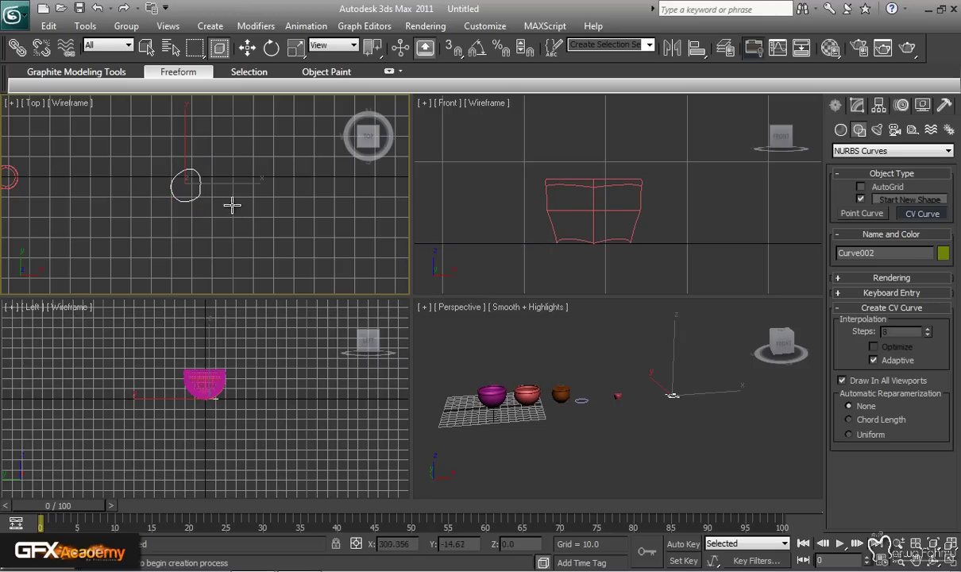
Step: Enter the Curve CV sub-object level and move the upper-right and top CVs inward to round the curve
scroll(232, 206, up, 5)
middle_drag(260, 228, 264, 231)
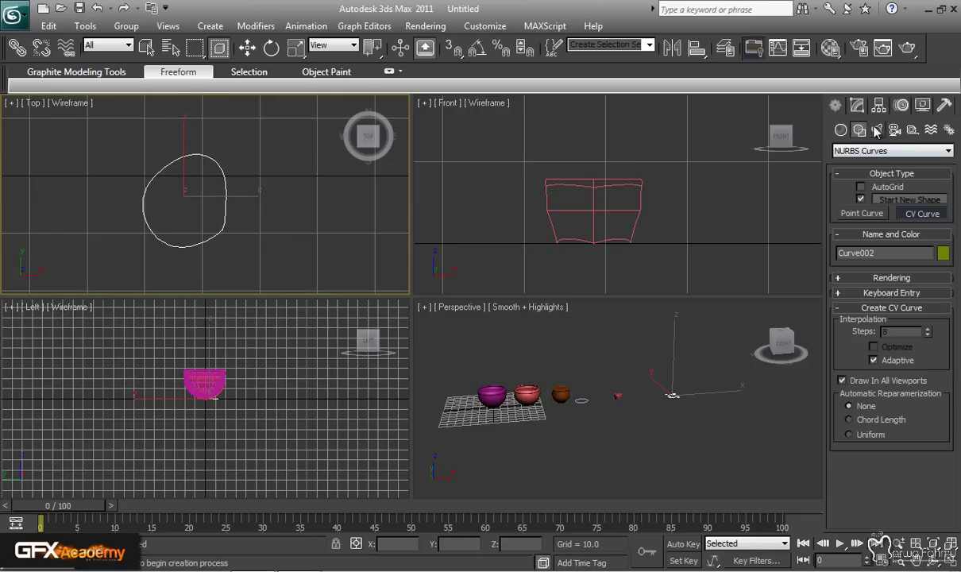
click(856, 106)
click(839, 165)
click(871, 177)
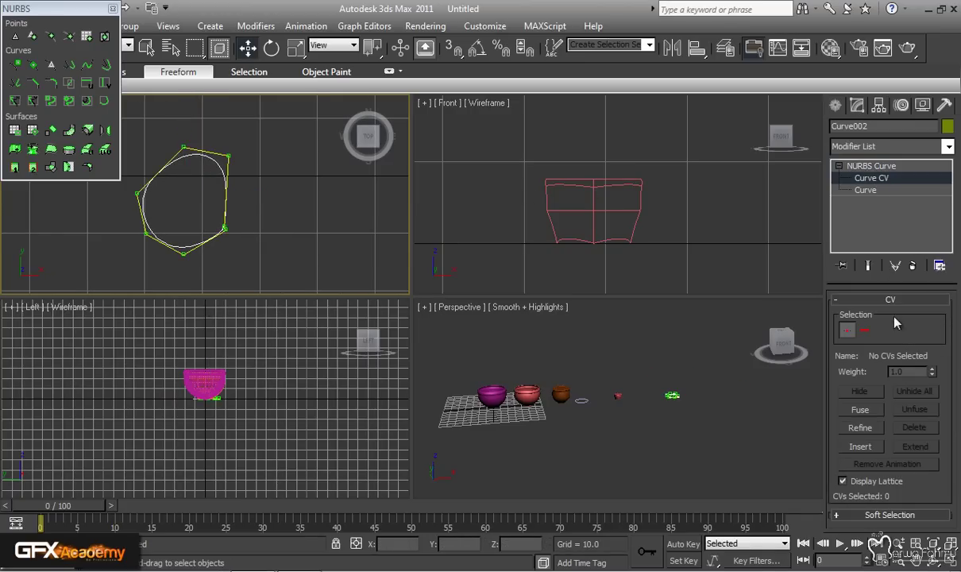
middle_drag(275, 150, 281, 155)
drag(262, 139, 243, 174)
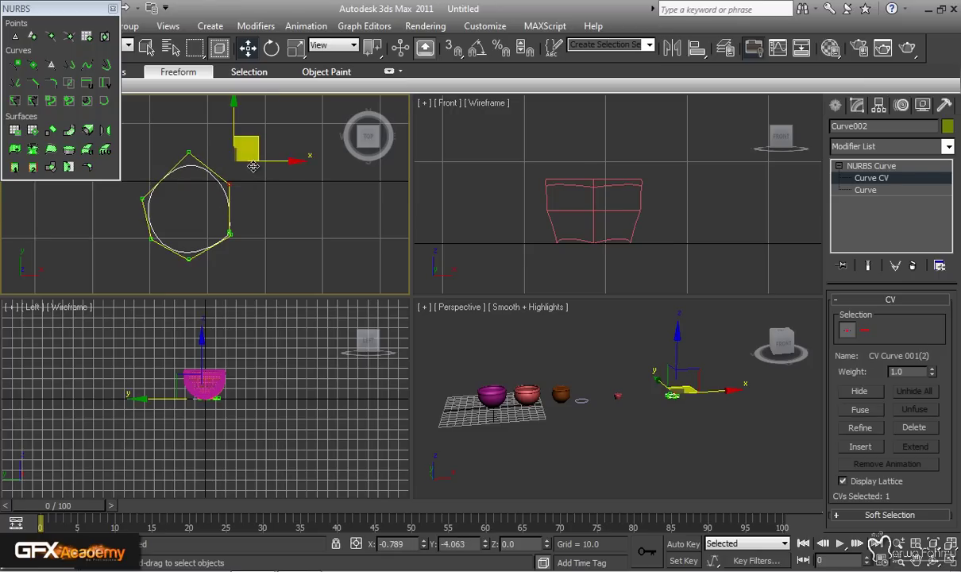
drag(171, 144, 202, 179)
drag(207, 129, 204, 141)
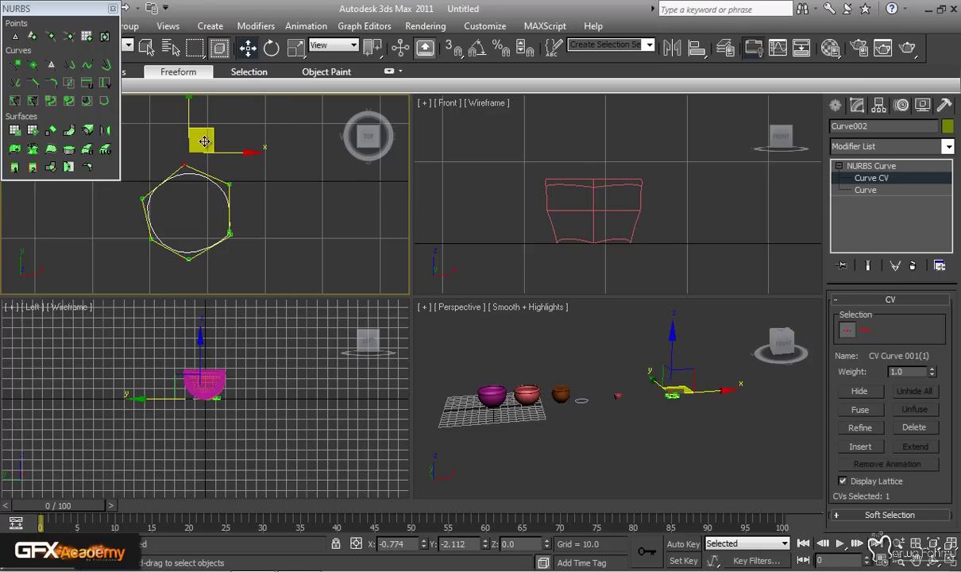
Step: Separate the two nearly coincident CVs at the curve's lower right and delete the upper one
click(233, 230)
click(230, 231)
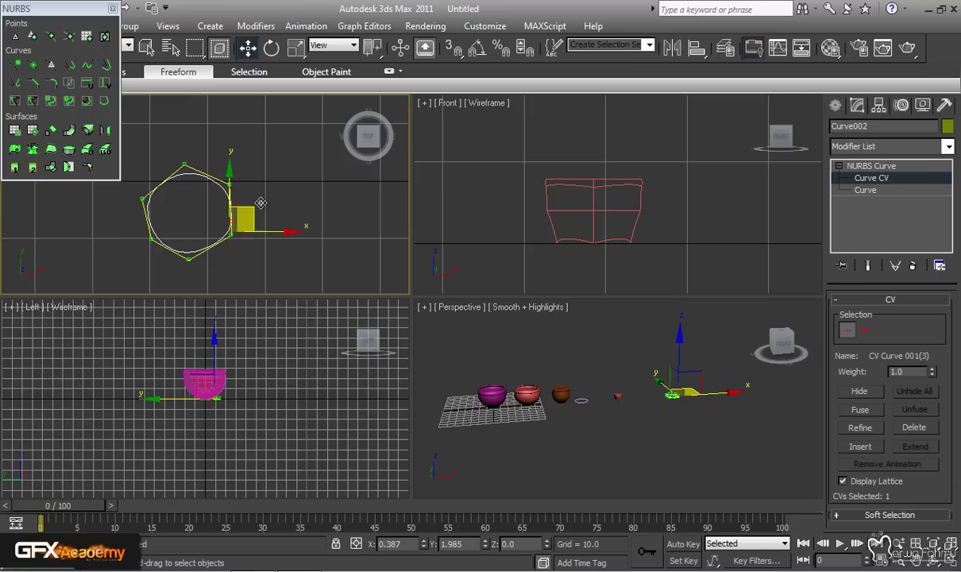
click(231, 234)
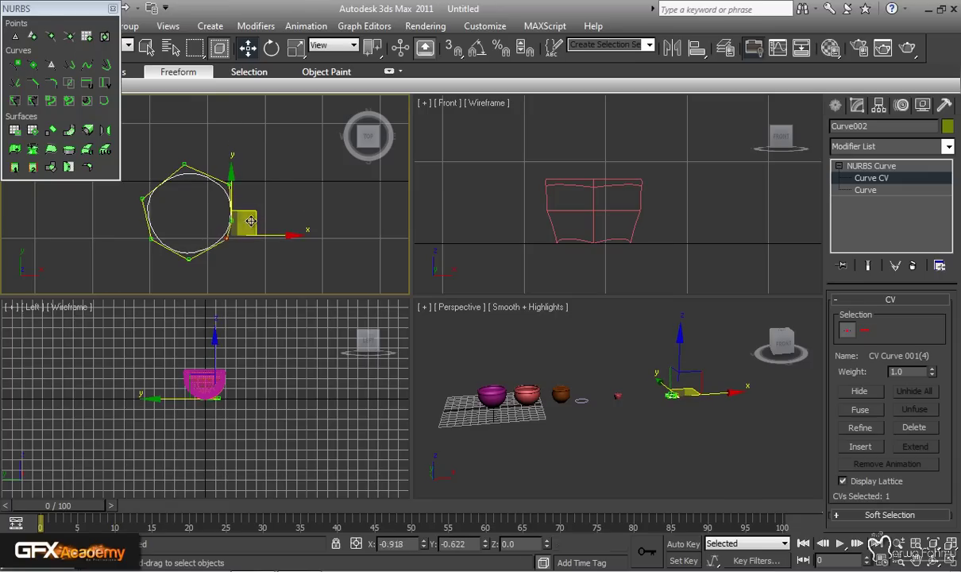
drag(247, 223, 256, 205)
click(230, 219)
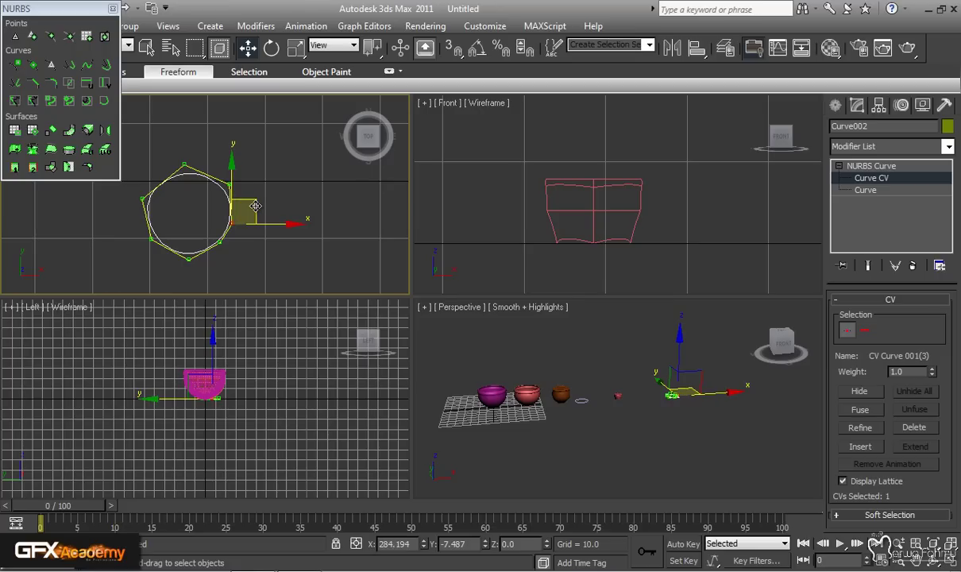
key(Delete)
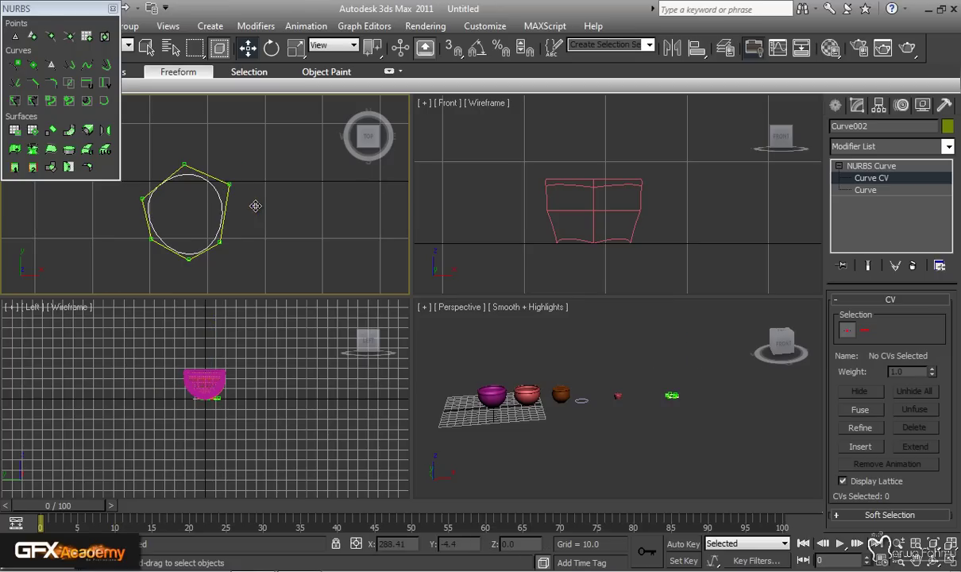
Step: Adjust the lower-right, upper-left and top CVs to even out the circle, and leave the Curve CV level
click(219, 242)
drag(244, 220, 254, 217)
click(133, 198)
drag(143, 199, 167, 179)
click(185, 164)
drag(206, 149, 207, 151)
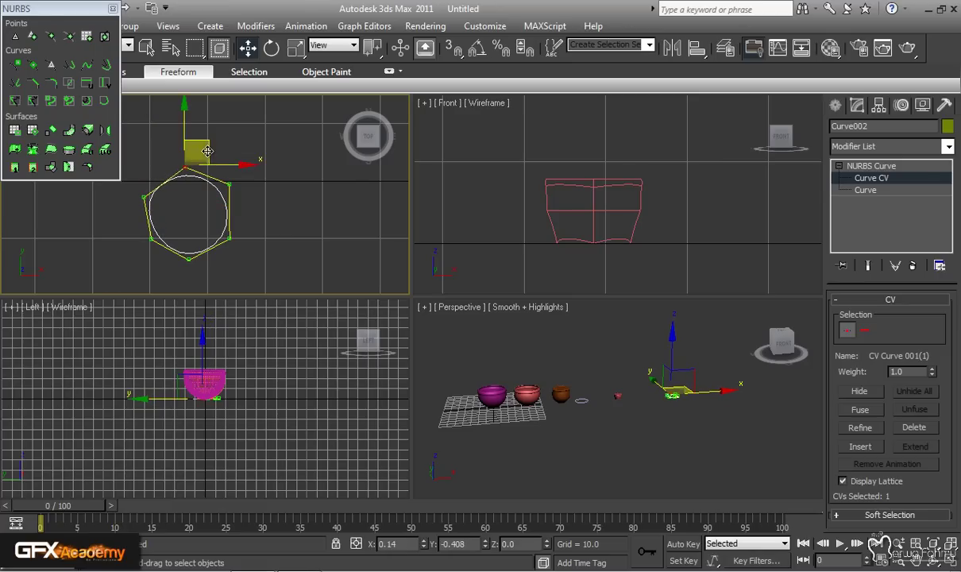
click(141, 195)
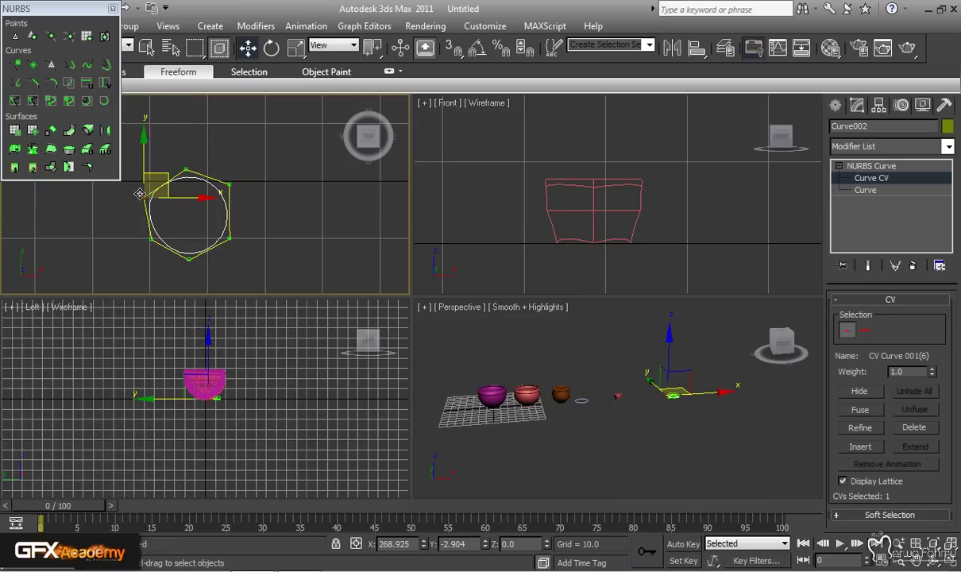
drag(165, 182, 167, 182)
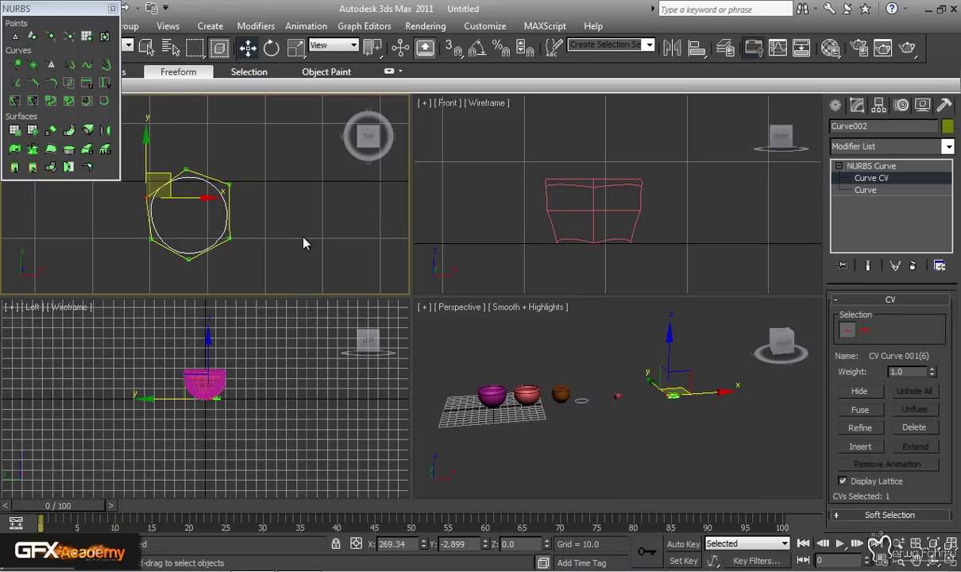
click(854, 166)
click(840, 166)
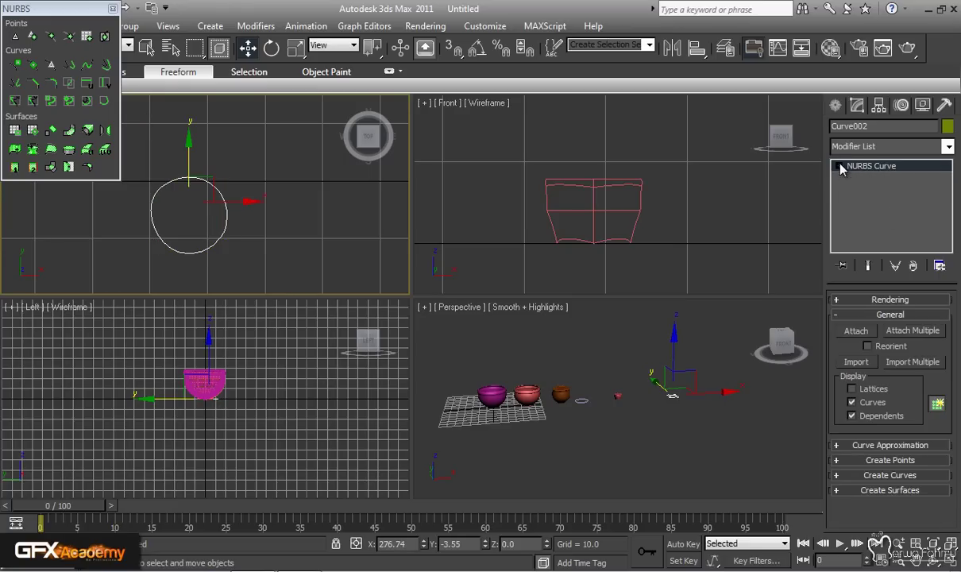
Step: Clone the circular NURBS curve straight up in the Perspective viewport, about 0.96 units above the original
middle_drag(731, 423, 499, 436)
middle_drag(592, 398, 704, 385)
scroll(622, 416, up, 3)
scroll(705, 389, up, 5)
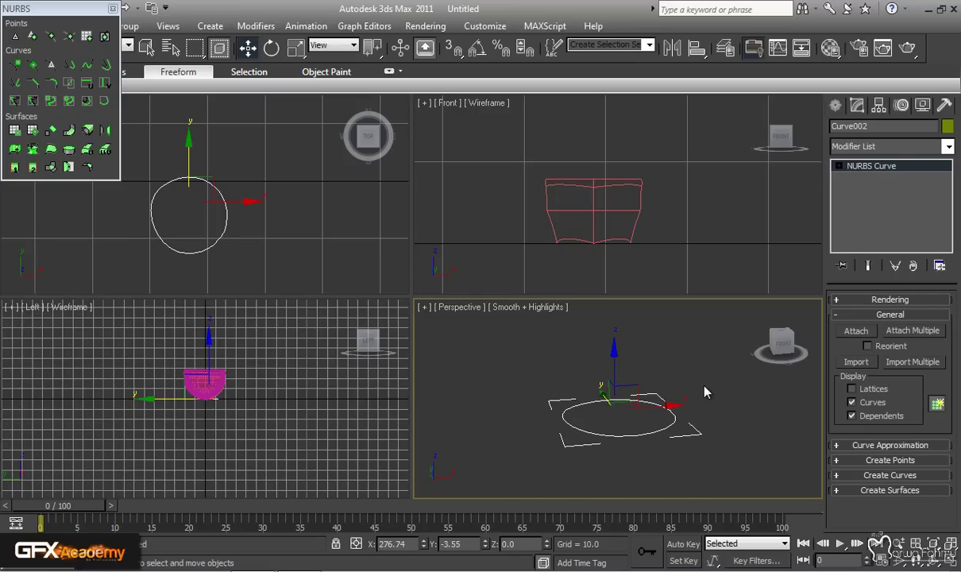
shift+drag(614, 368, 617, 367)
click(481, 355)
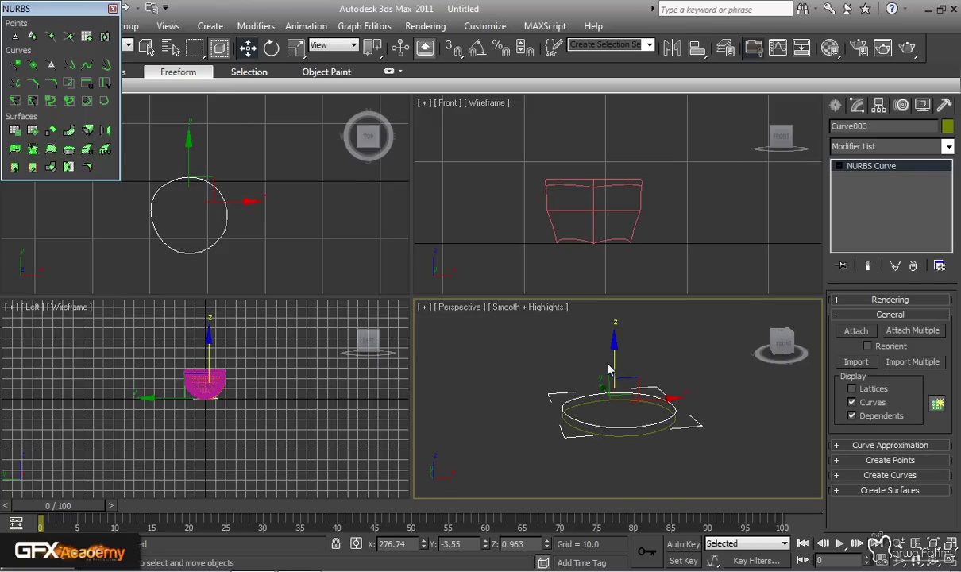
Step: Delete the raised clone of the circular NURBS curve, keeping only the original curve on the ground plane
scroll(688, 239, down, 5)
mouse_move(688, 232)
middle_down()
mouse_move(547, 248)
mouse_move(672, 222)
middle_up()
scroll(548, 248, up, 5)
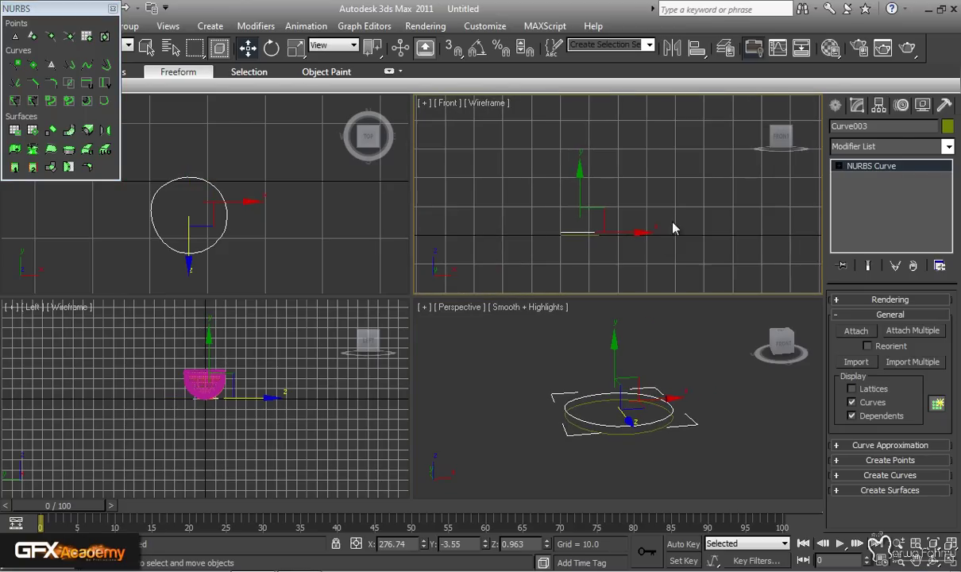
scroll(687, 237, up, 2)
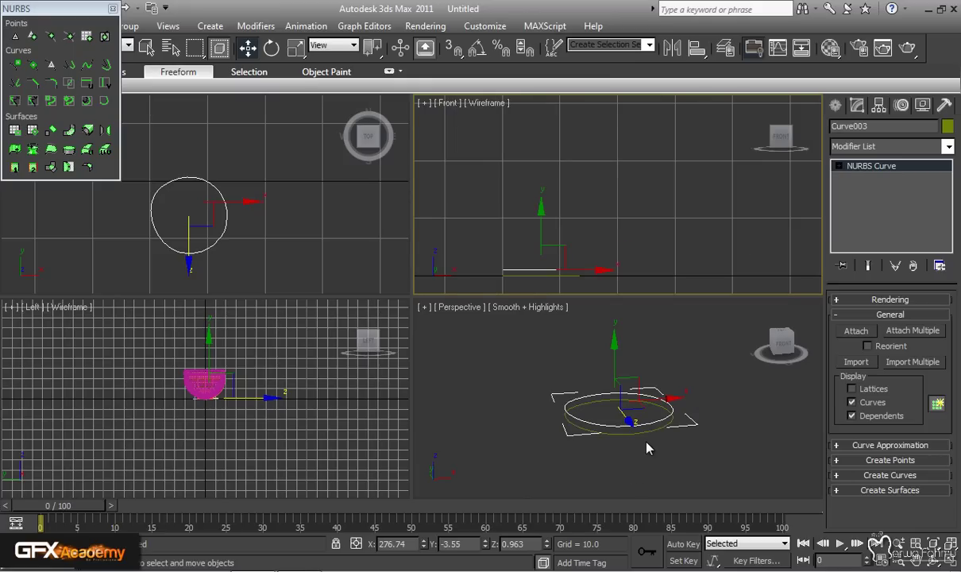
key(Delete)
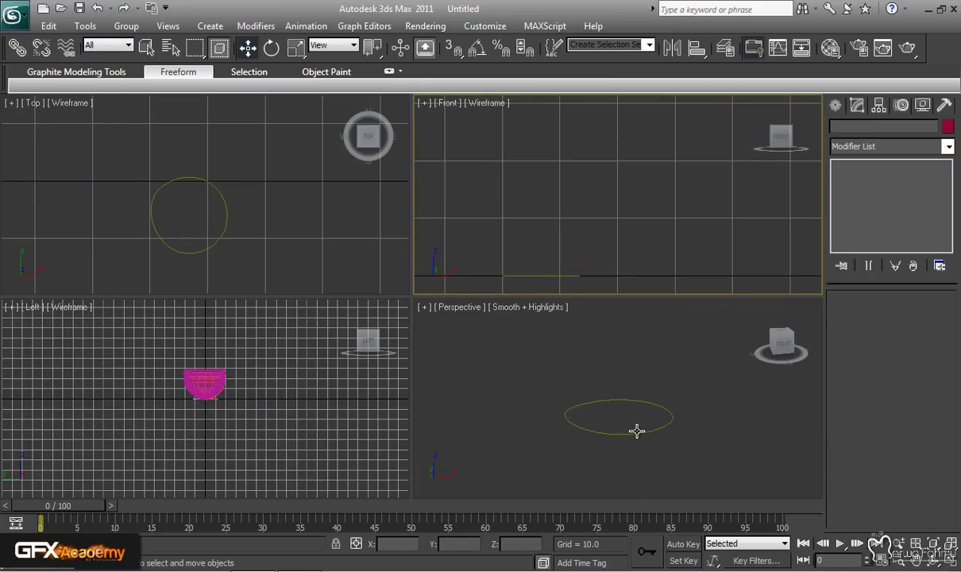
Step: Select all six CVs of the remaining circular NURBS curve and scale them down uniformly into a smaller circle
click(670, 425)
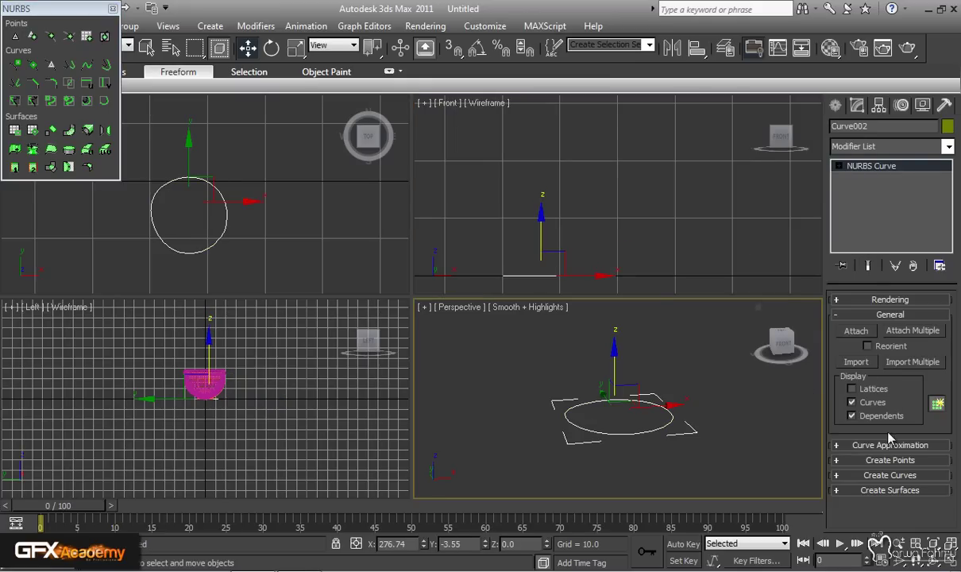
click(112, 9)
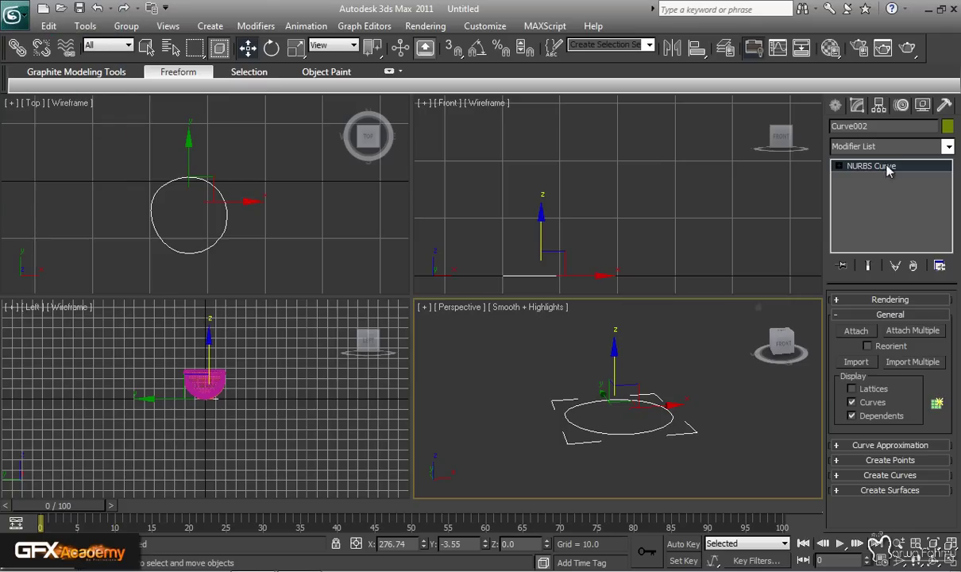
click(838, 165)
click(869, 179)
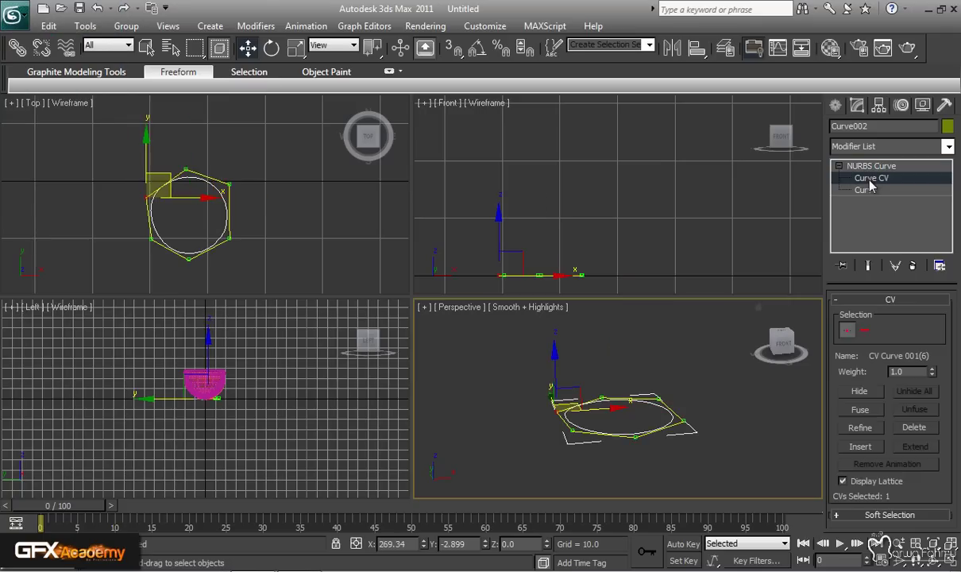
key(ctrl+a)
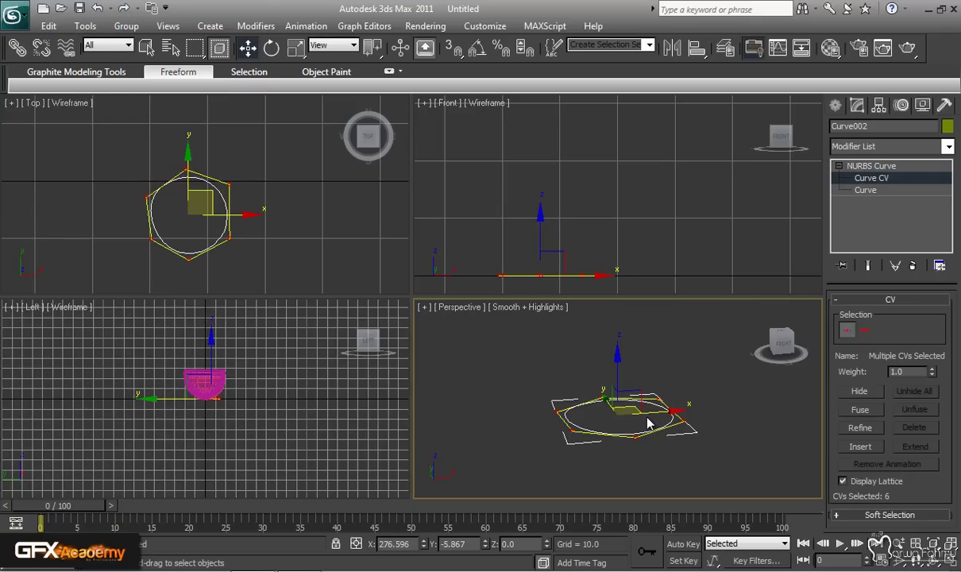
drag(593, 406, 598, 465)
key(w)
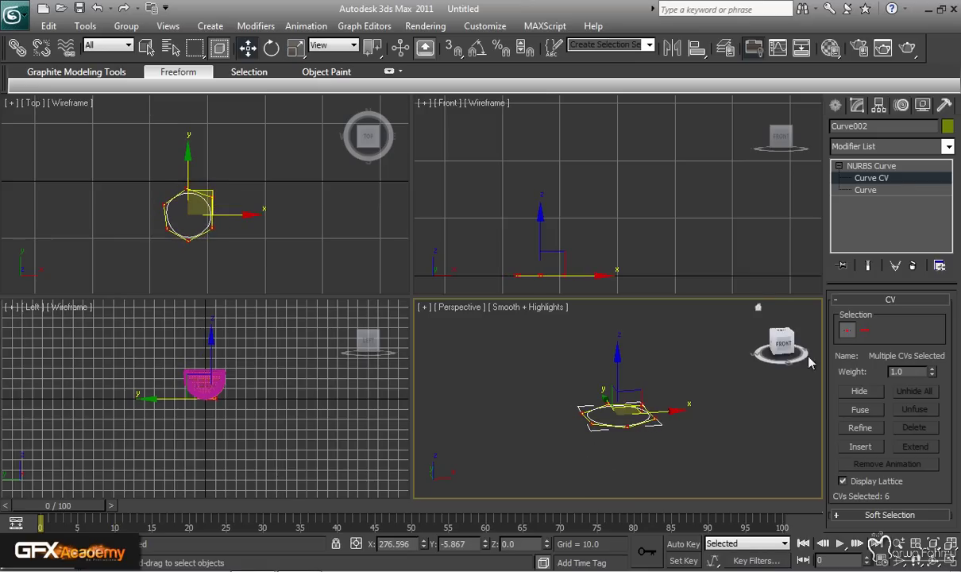
Step: Leave the Curve CV level and clone the curve as a copy straight up to a height of about 0.58
click(861, 178)
middle_drag(585, 233, 593, 228)
shift+drag(547, 230, 547, 223)
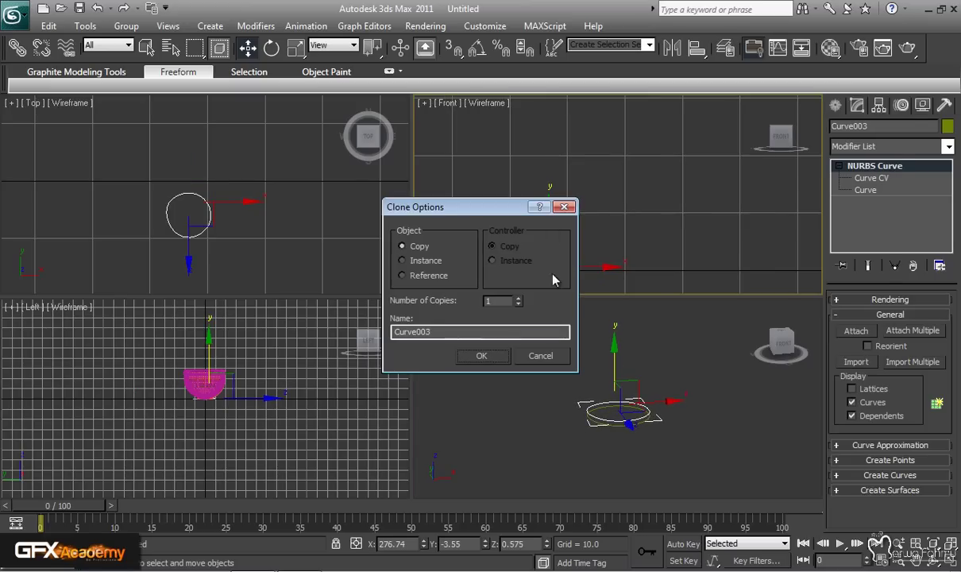
click(508, 356)
Step: Clone the upper curve to a height of about 4.02 and scale the copy up uniformly to about 132 percent
shift+drag(547, 210, 547, 208)
click(479, 356)
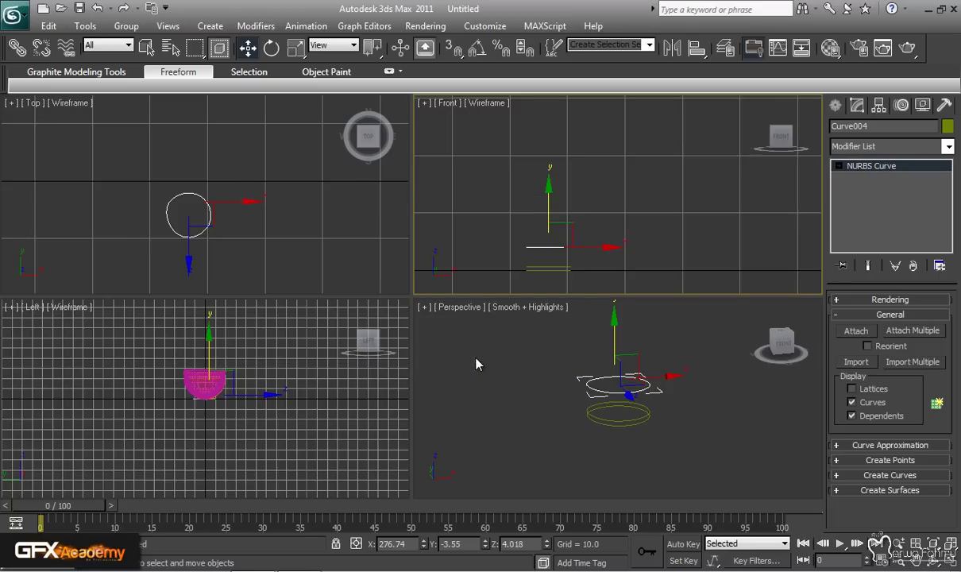
key(e)
key(r)
drag(566, 239, 605, 216)
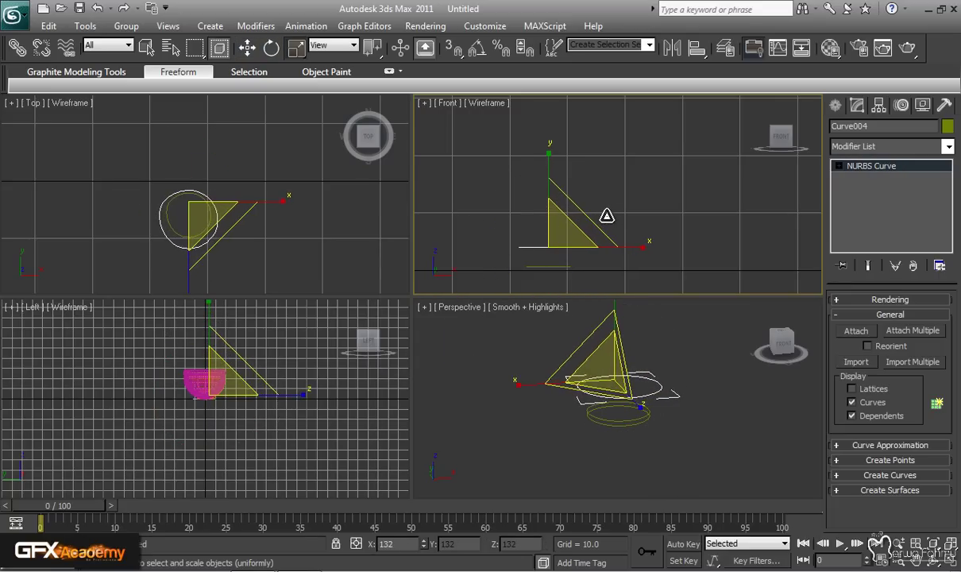
Step: Clone the enlarged curve up to a height of about 7.32 and scale the copy up slightly
key(w)
shift+drag(549, 212, 549, 192)
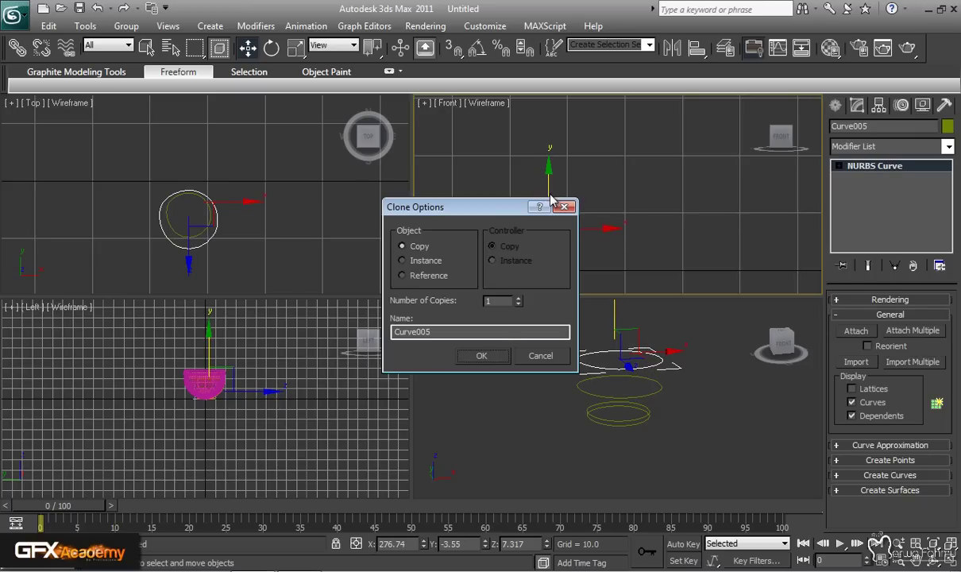
click(482, 355)
key(r)
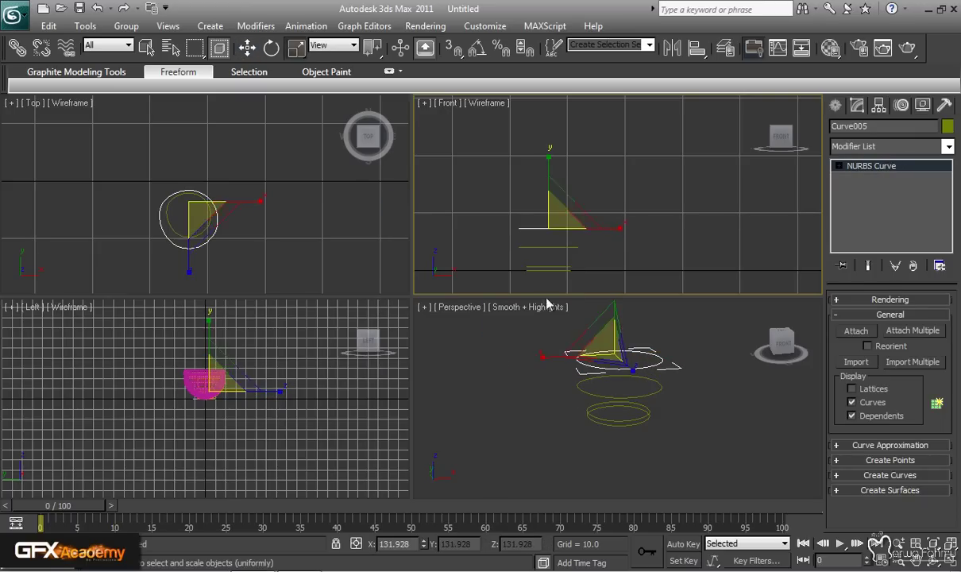
drag(556, 212, 570, 262)
Step: Clone the top curve up to a height of about 7.87 and enlarge the copy by about 8 percent
key(w)
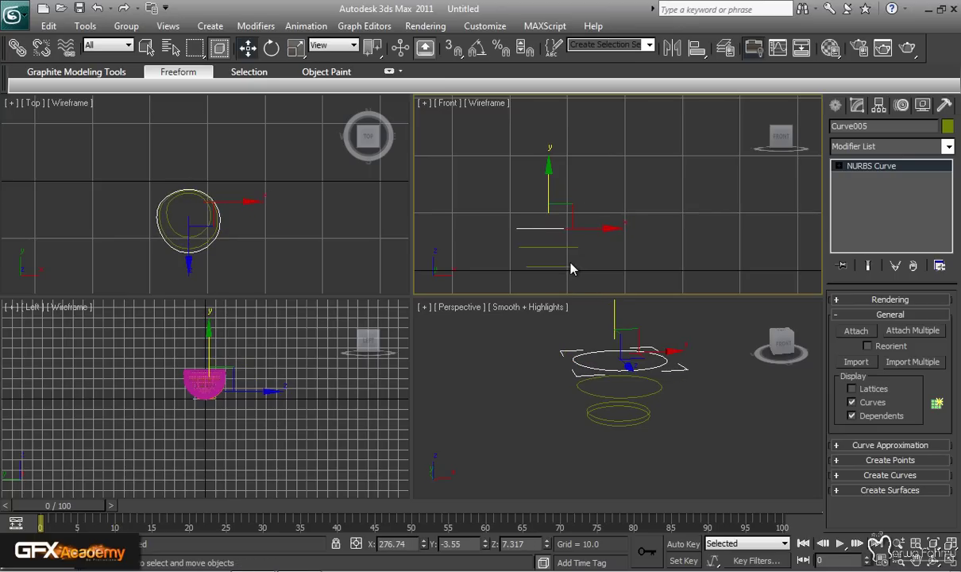
shift+drag(547, 194, 547, 177)
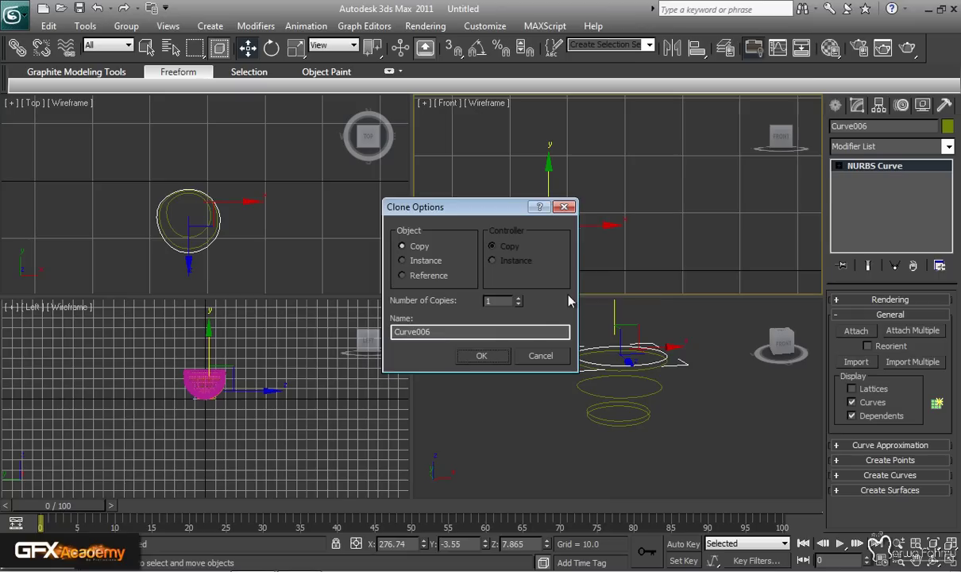
click(481, 357)
key(e)
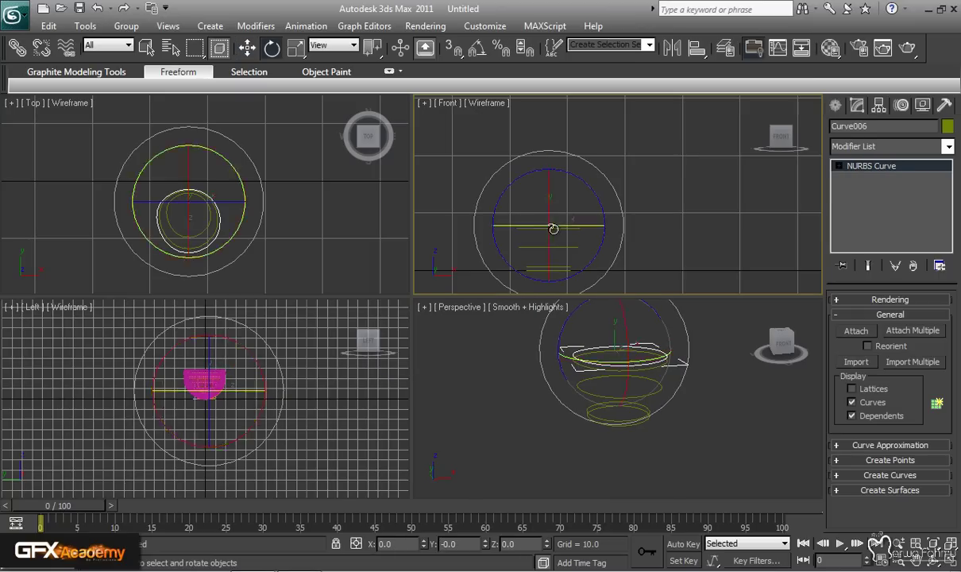
key(r)
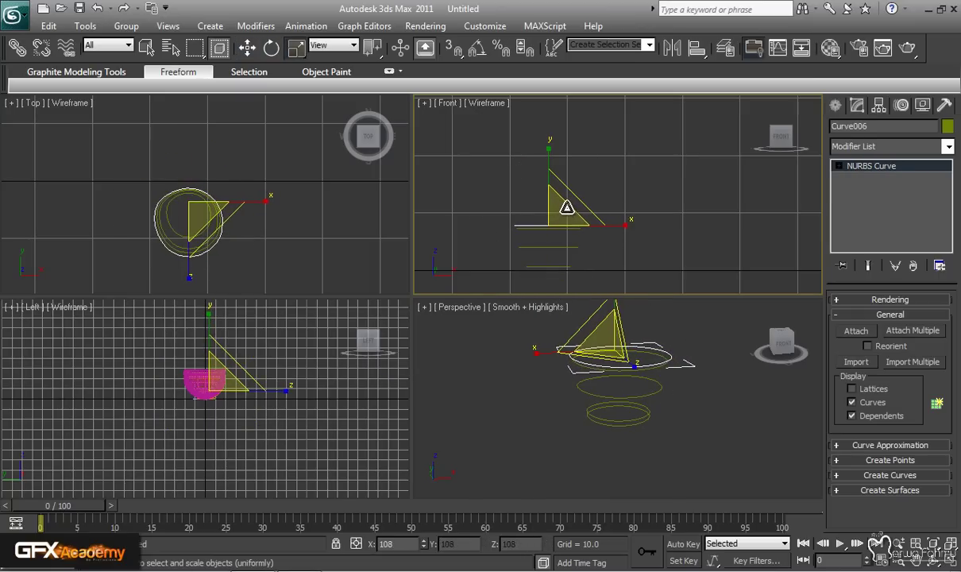
Step: Clone the widest curve up to a height of about 8.41 and scale the copy in slightly to about 148.8 percent
key(w)
shift+drag(548, 190, 550, 193)
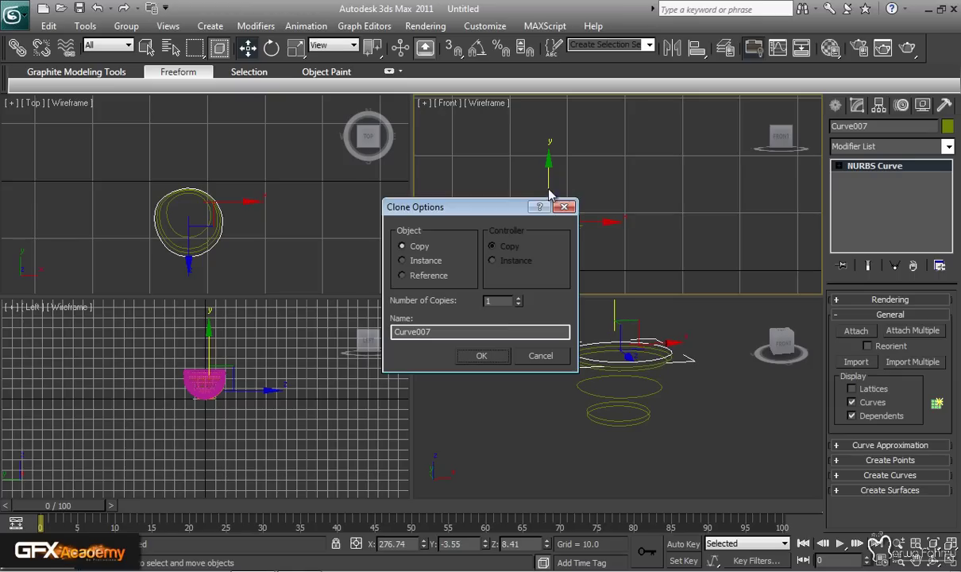
click(481, 354)
key(r)
drag(612, 205, 612, 182)
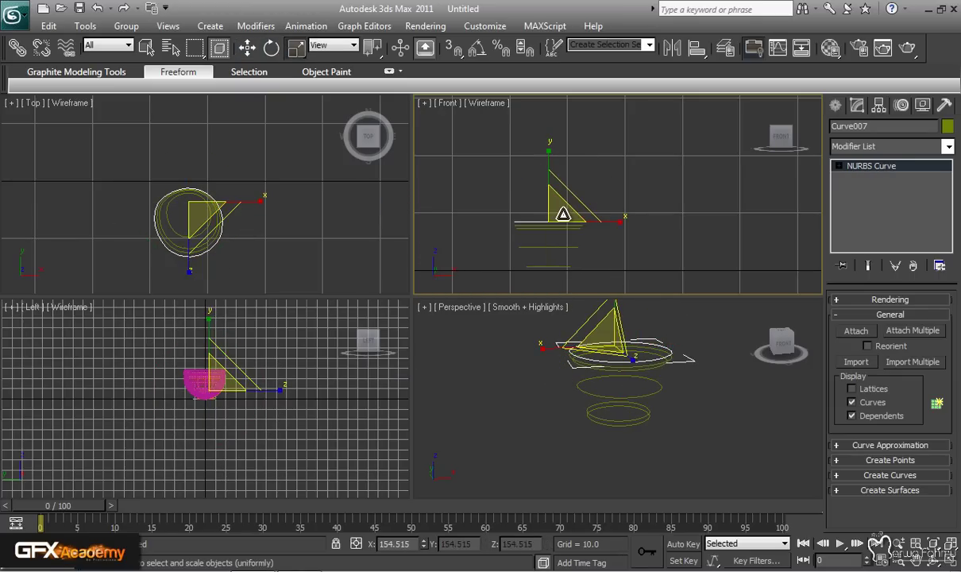
drag(563, 214, 561, 218)
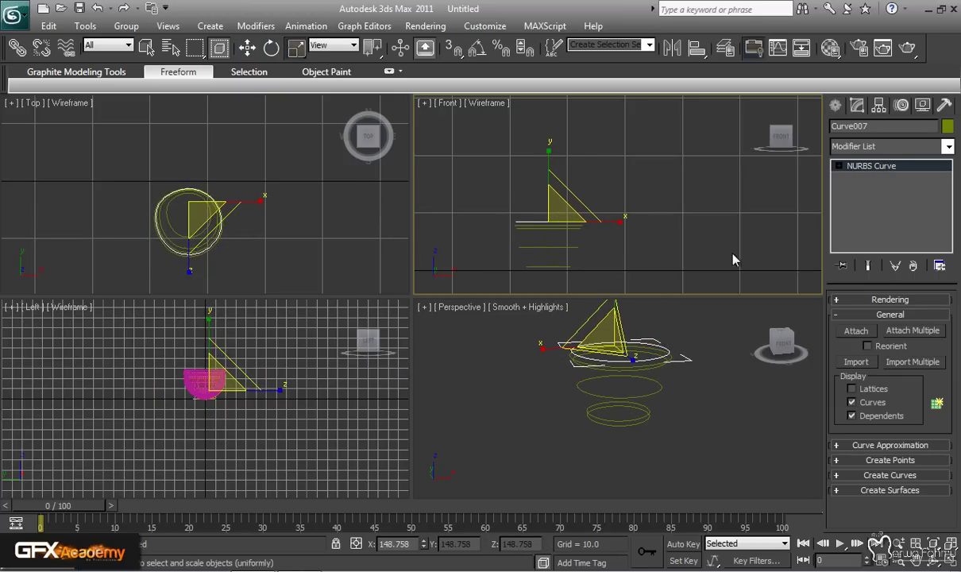
Step: Select the lowest curve of the stack in the Front viewport and open the NURBS creation toolbox
middle_drag(648, 262, 665, 196)
scroll(653, 250, up, 2)
right_click(666, 222)
click(417, 223)
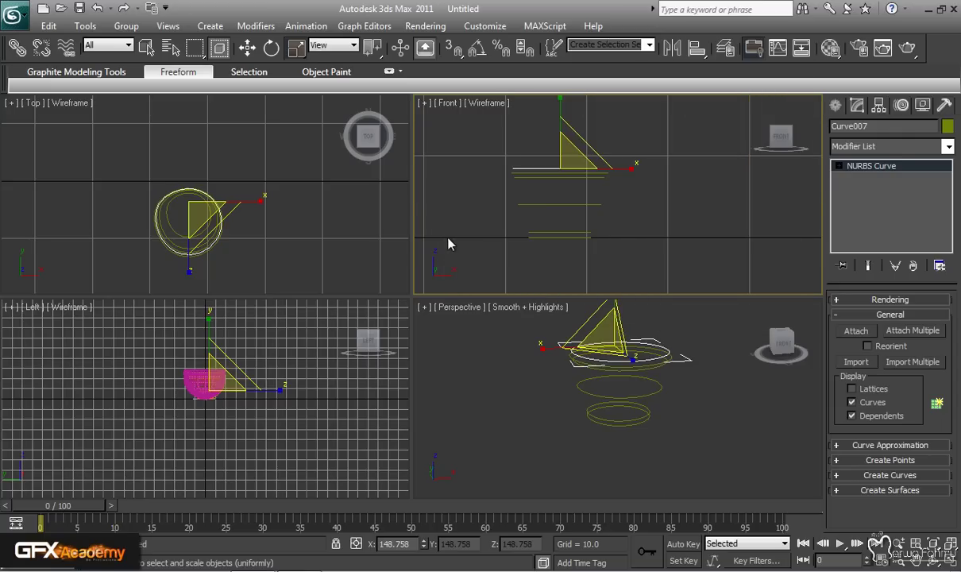
key(w)
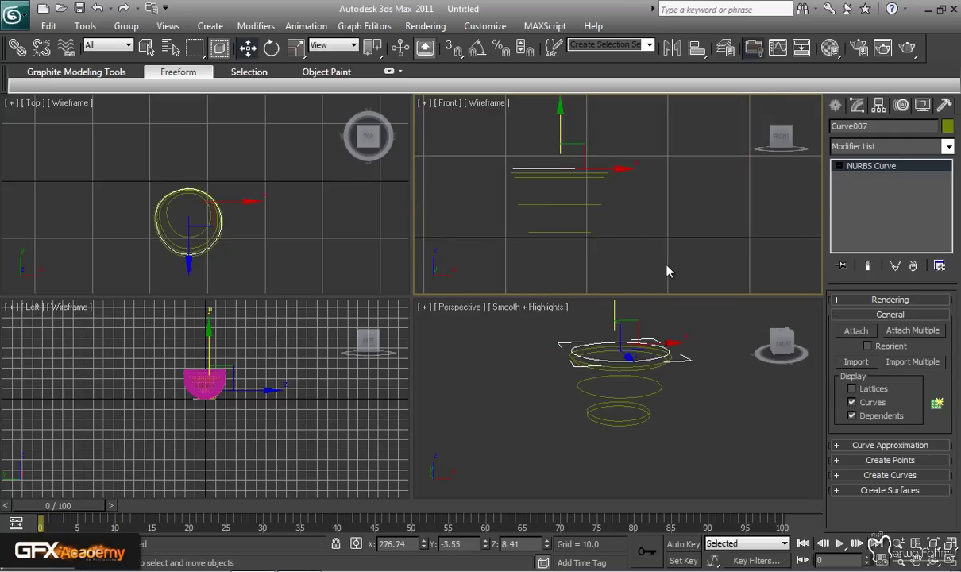
click(569, 236)
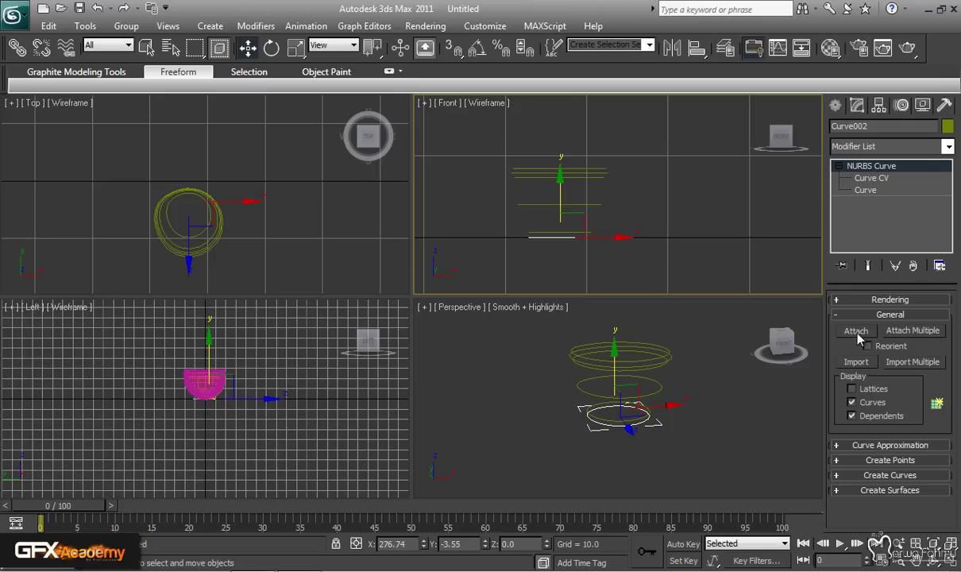
click(937, 404)
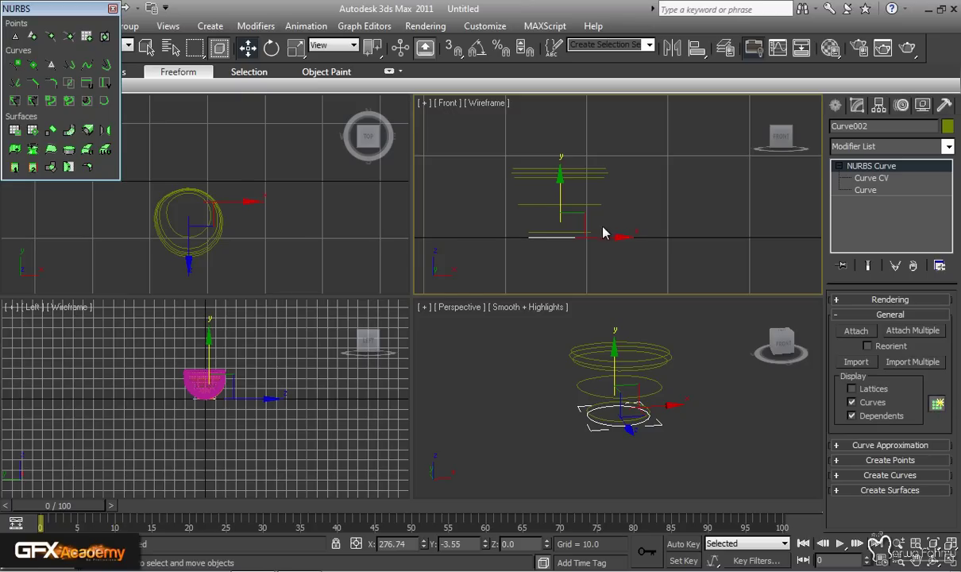
middle_drag(602, 232, 631, 221)
scroll(671, 449, up, 2)
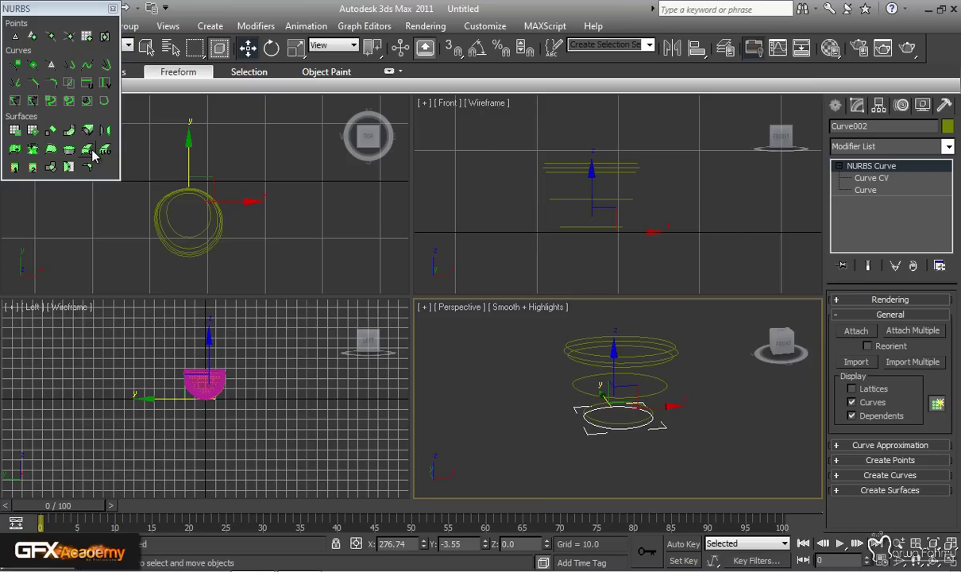
Step: Create a U Loft surface through all six stacked curves in order from the lowest to the topmost, and finish the surface
click(90, 151)
click(628, 424)
click(653, 414)
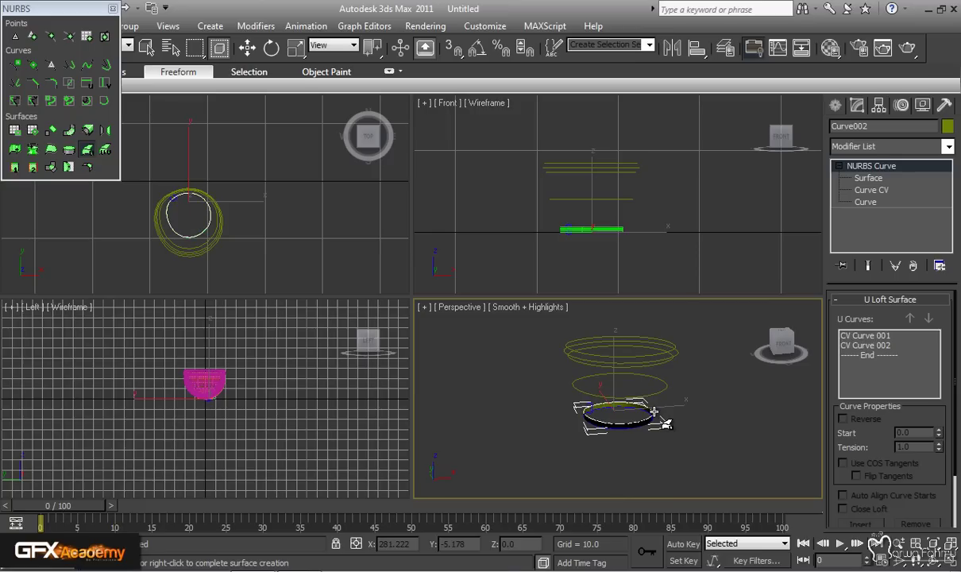
click(650, 391)
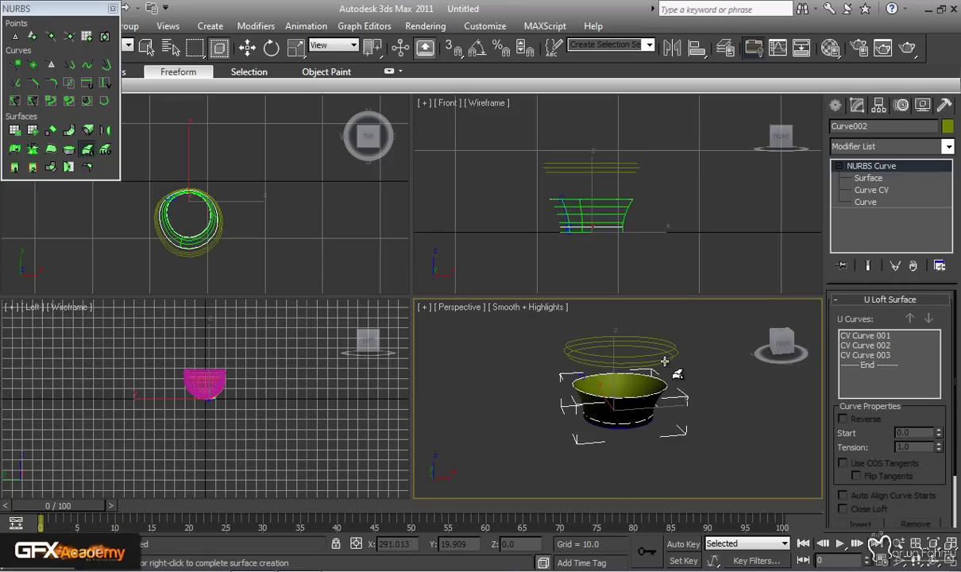
click(663, 363)
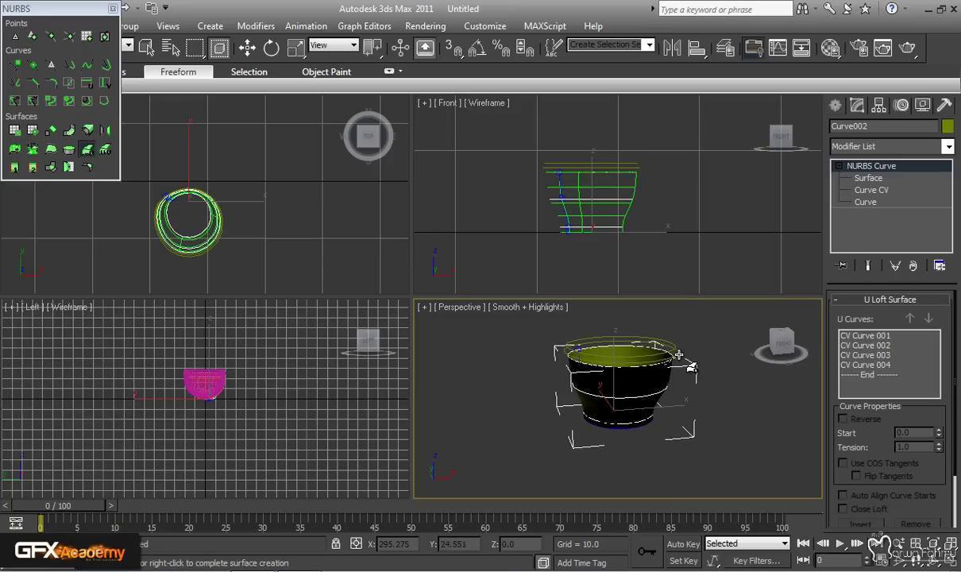
click(671, 346)
click(673, 343)
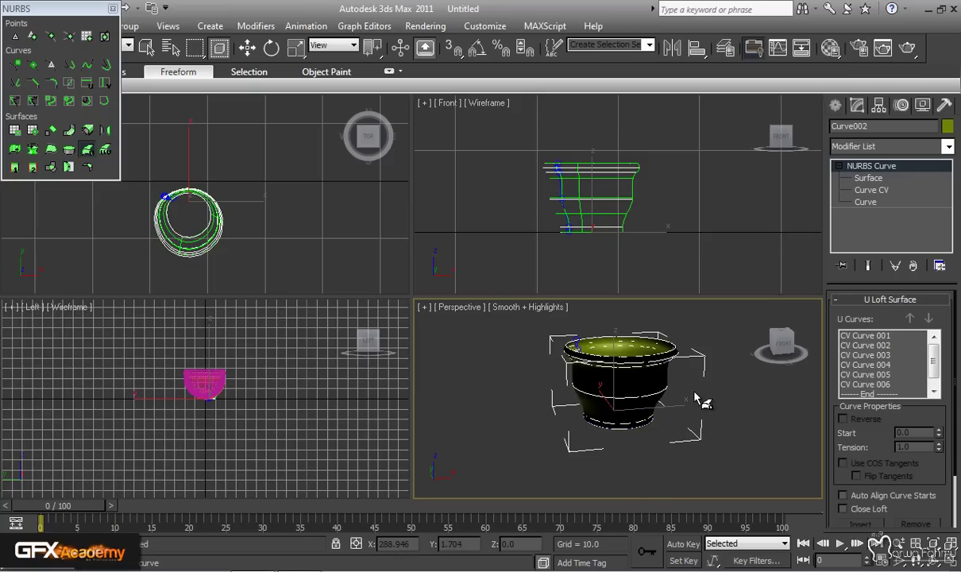
middle_drag(705, 458, 622, 420)
scroll(621, 421, down, 2)
scroll(622, 421, down, 4)
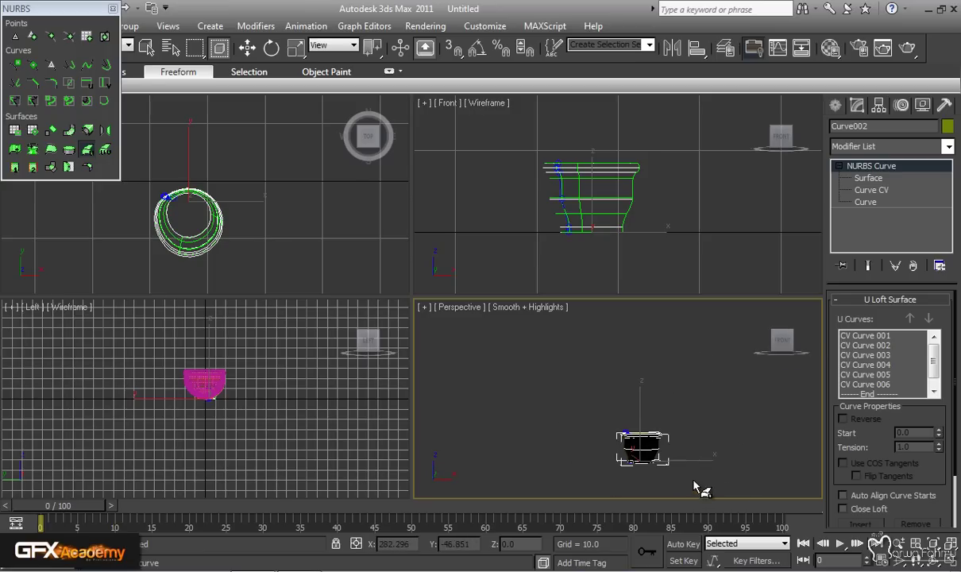
alt+middle_drag(628, 429, 652, 463)
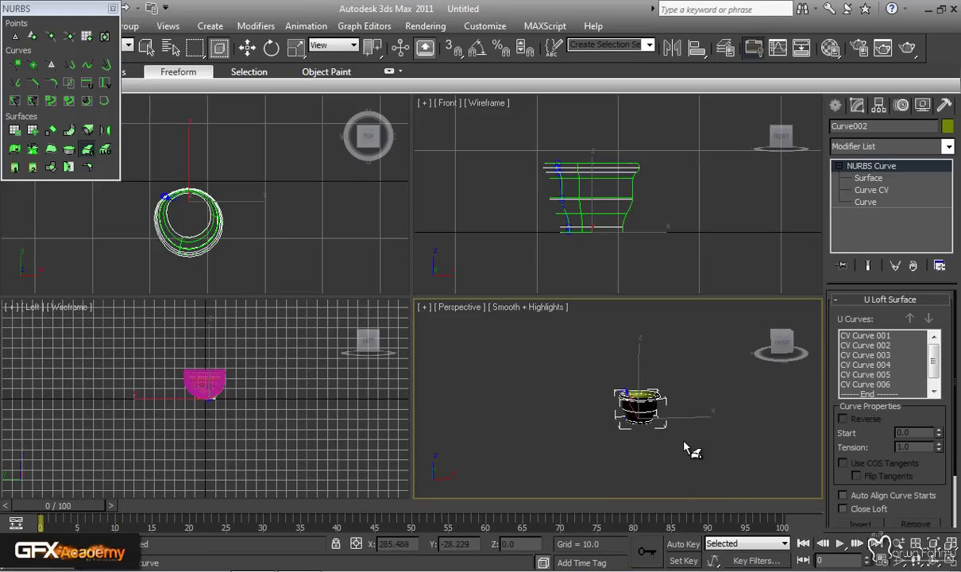
right_click(667, 446)
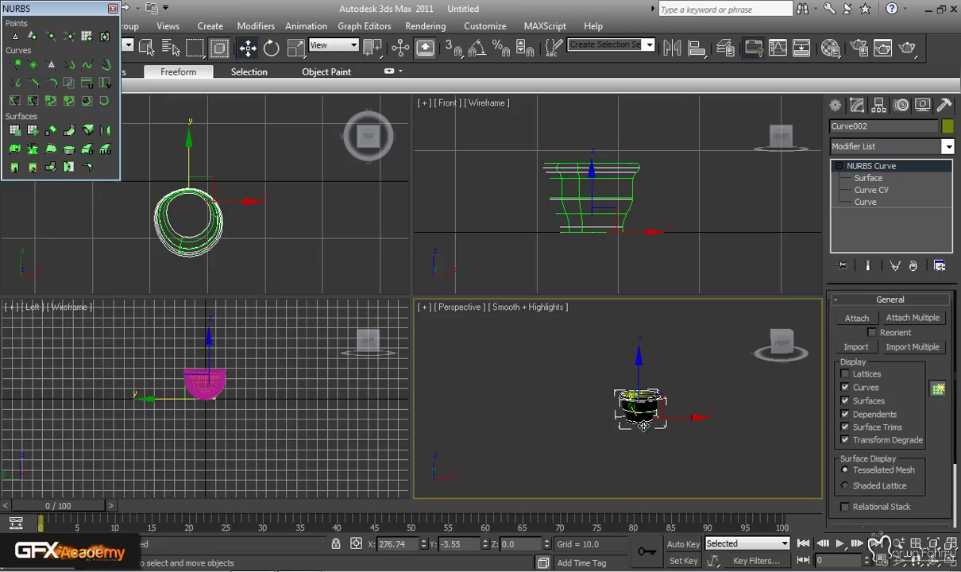
Step: Close the open base of the lofted bowl with a Cap Surface on its lowest curve
alt+middle_drag(612, 377, 618, 417)
middle_drag(625, 337, 649, 390)
scroll(642, 421, up, 1)
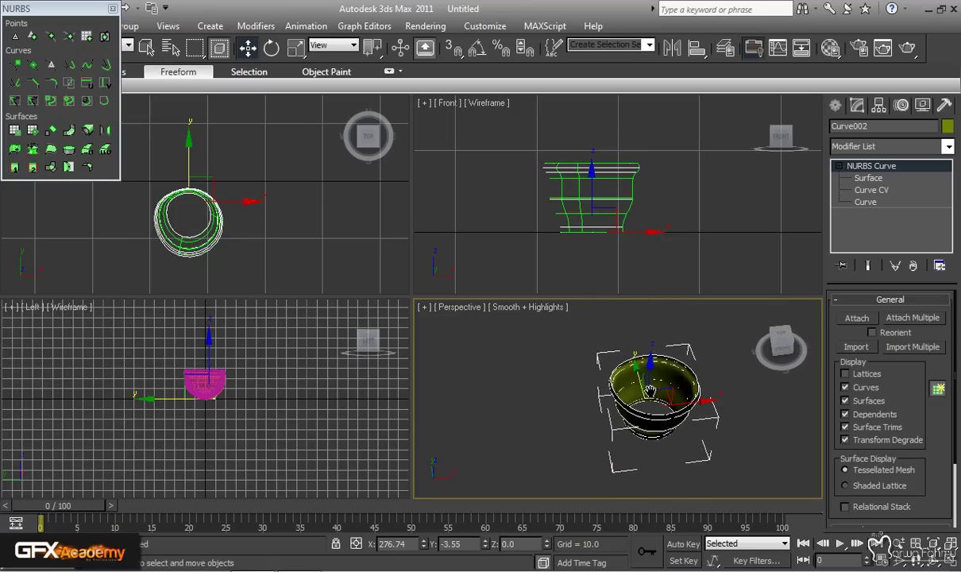
click(71, 150)
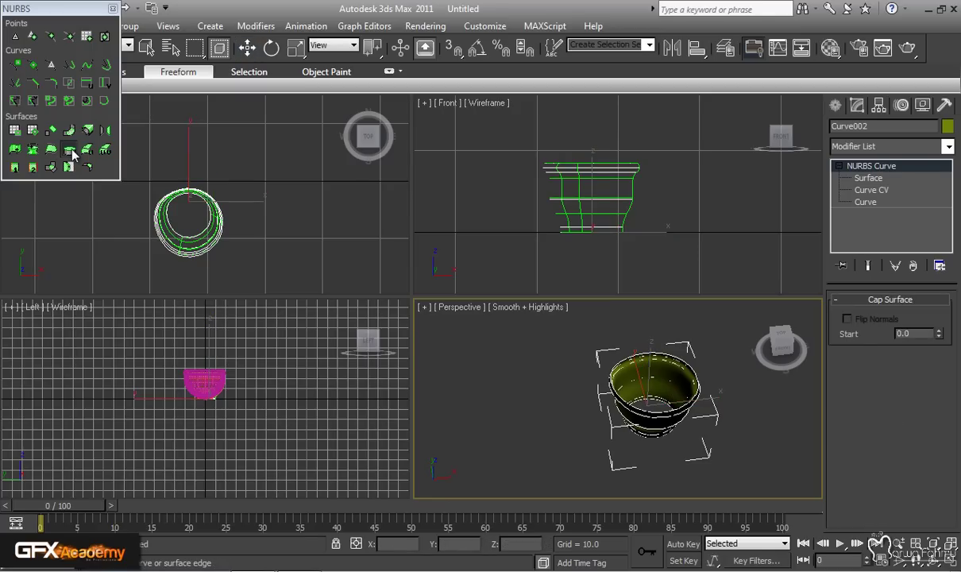
click(640, 437)
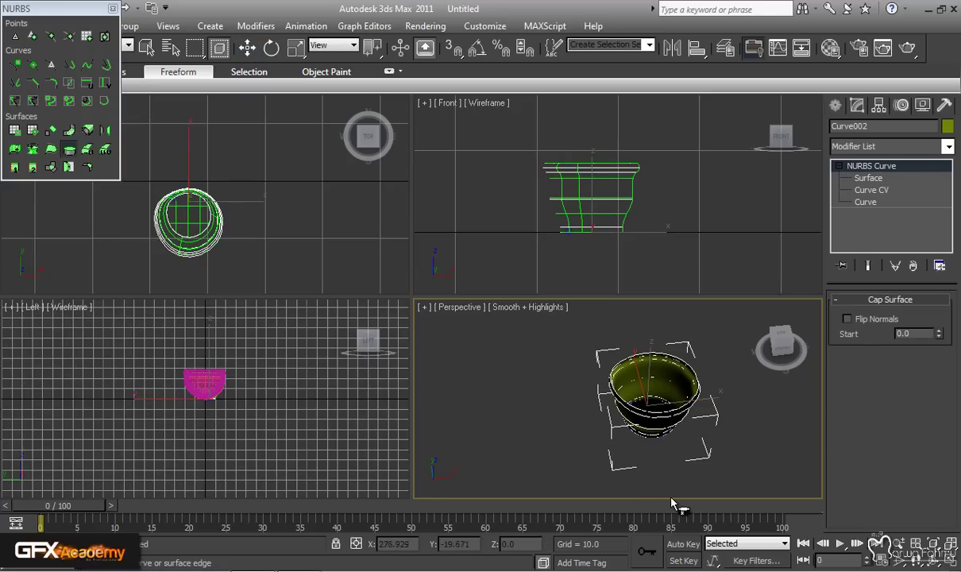
Step: Flip the normals of the bowl's Cap Surface so the base faces into the bowl
alt+middle_drag(679, 461, 664, 446)
alt+middle_drag(720, 388, 468, 457)
alt+middle_drag(577, 396, 617, 369)
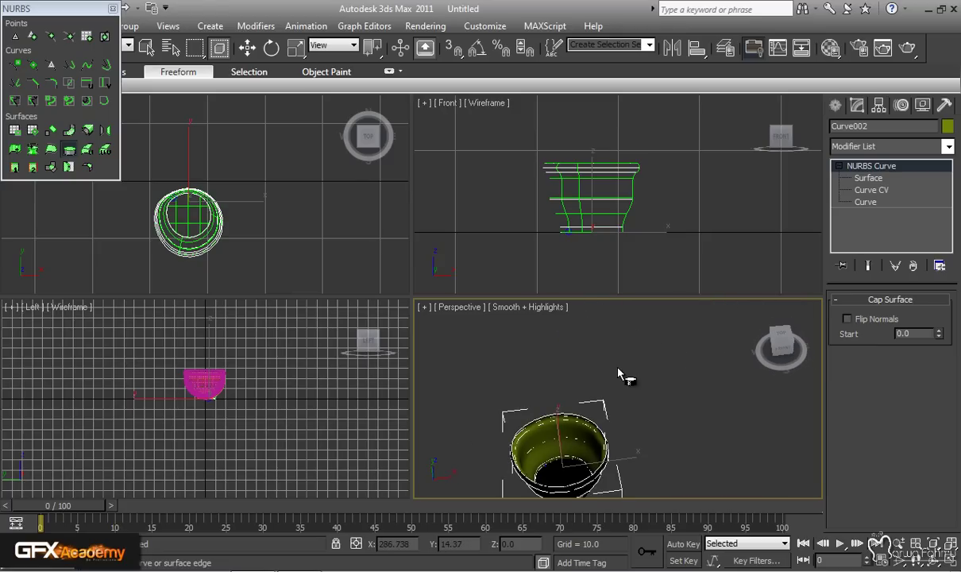
middle_drag(582, 458, 668, 346)
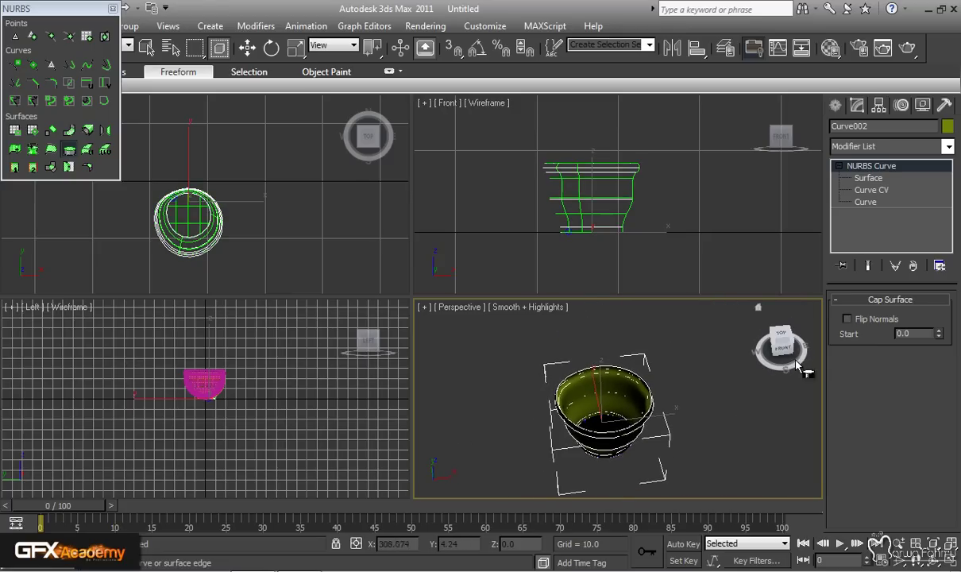
click(848, 319)
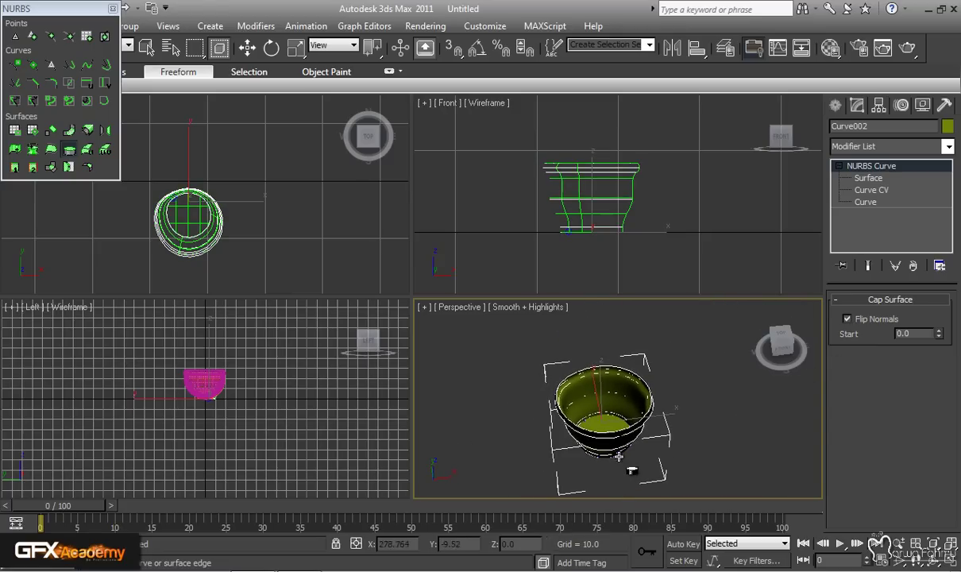
alt+middle_drag(588, 430, 679, 413)
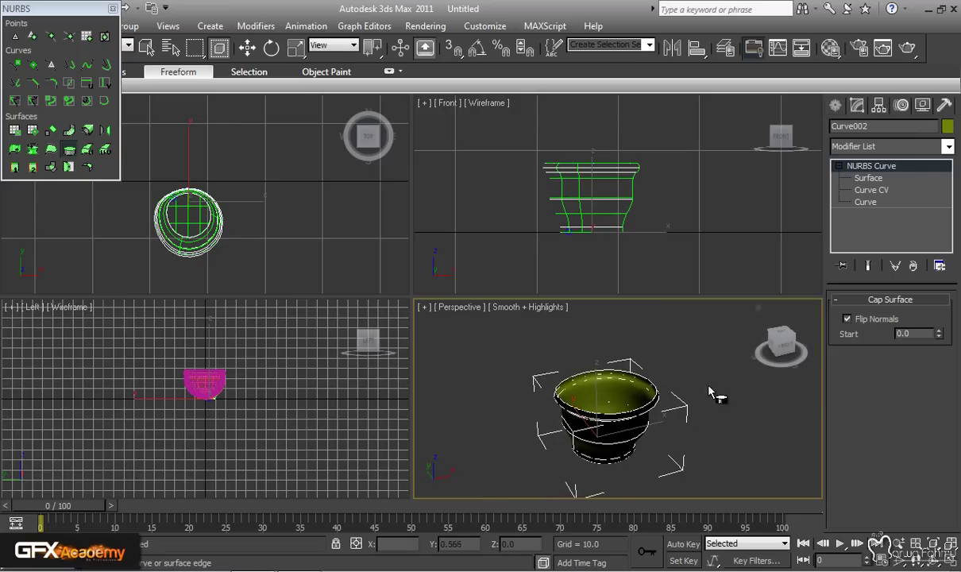
Step: Set the Cap Surface's Start value to 0.01
click(939, 330)
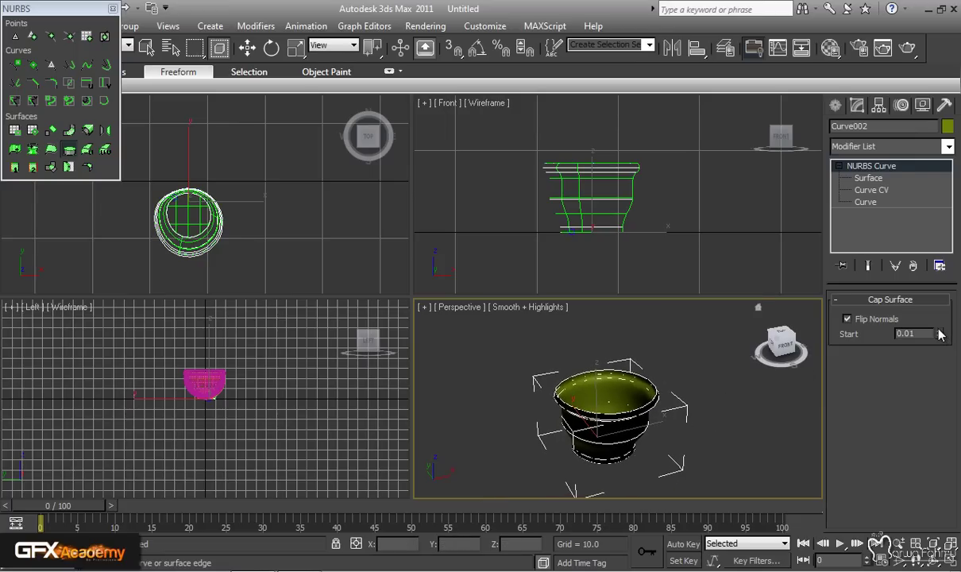
click(939, 330)
click(939, 331)
click(939, 336)
click(939, 337)
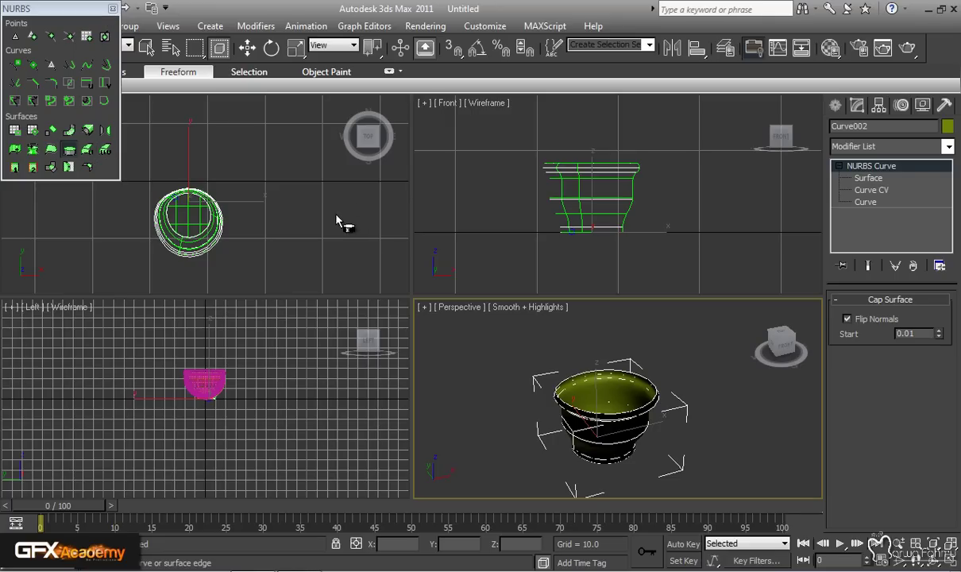
Step: Close the NURBS creation toolbox and leave the Cap Surface command for the Move tool
click(113, 8)
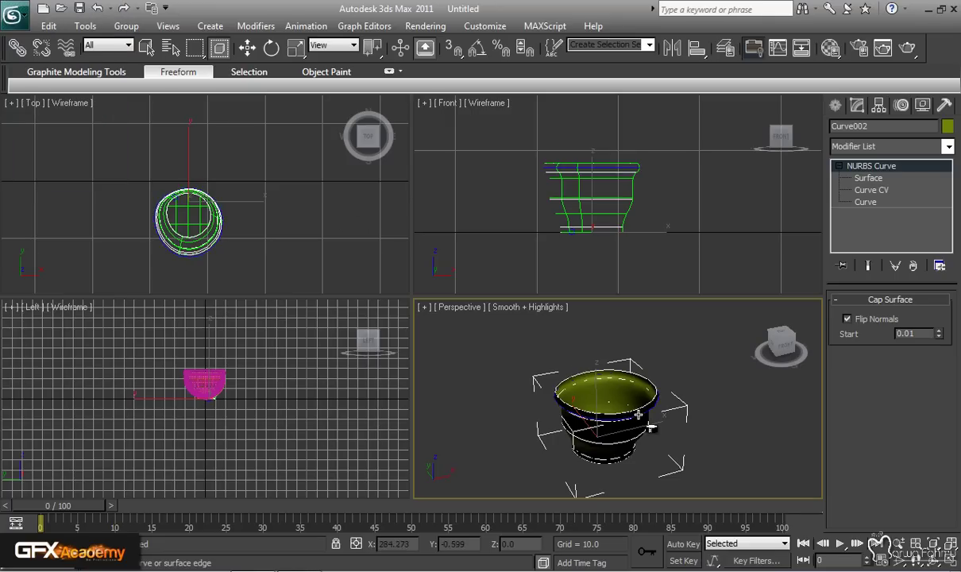
click(633, 390)
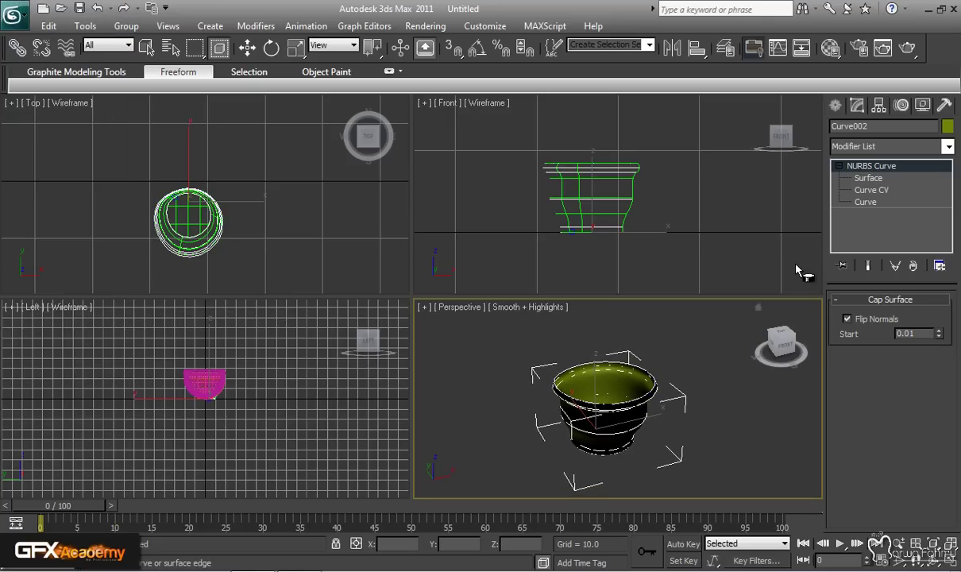
click(836, 105)
right_click(679, 422)
click(643, 469)
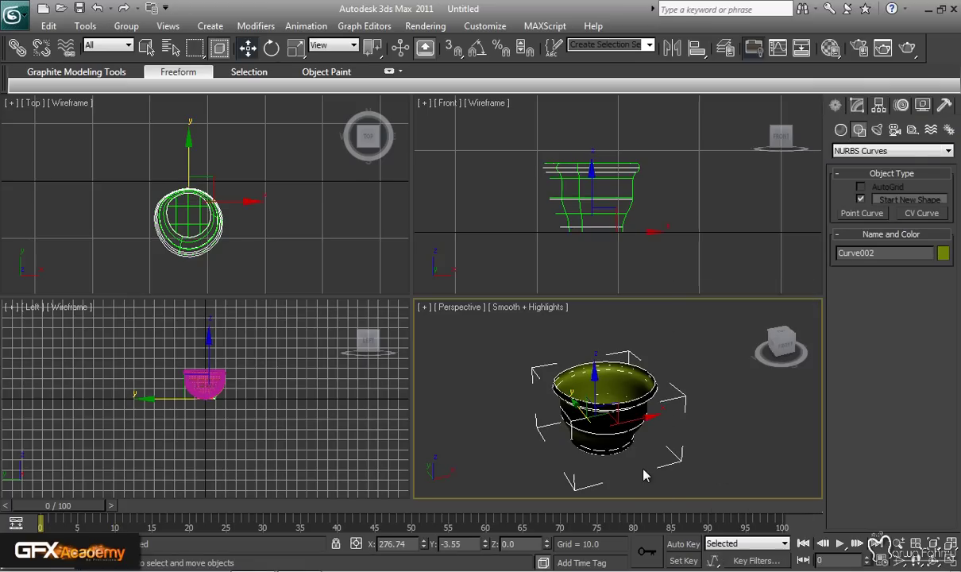
Step: Review the lofted NURBS bowl's general display settings and Display Line Parameters
click(859, 105)
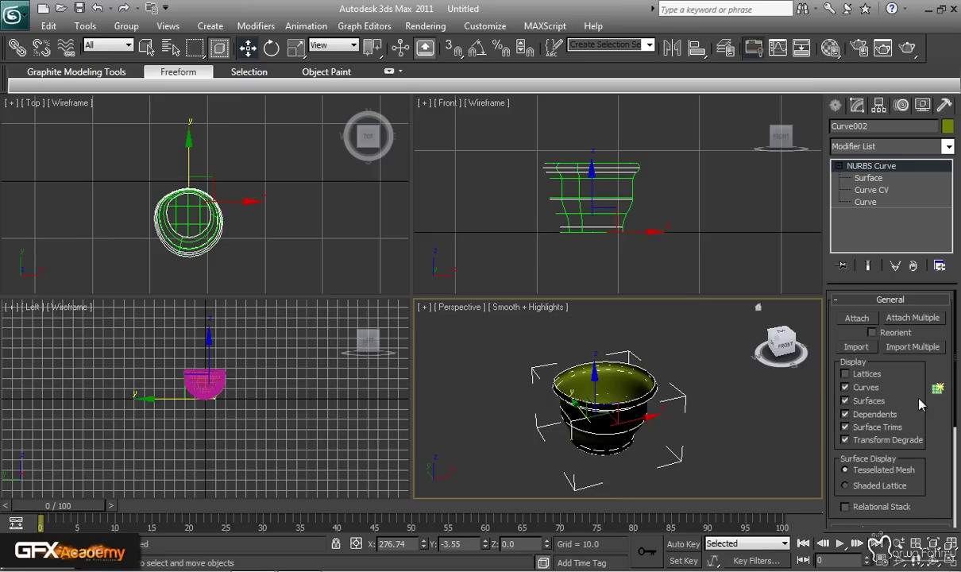
drag(918, 402, 919, 401)
scroll(918, 401, down, 5)
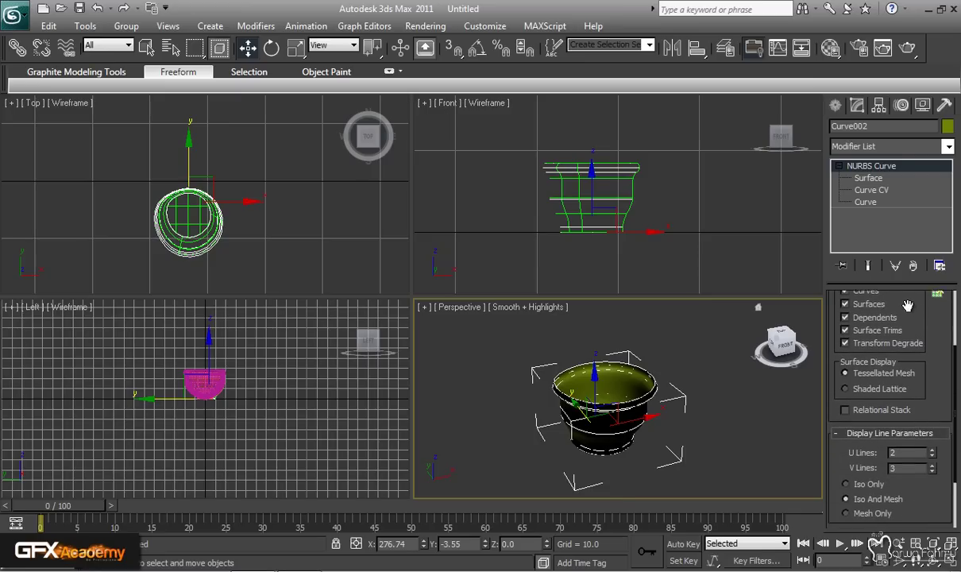
drag(917, 488, 906, 372)
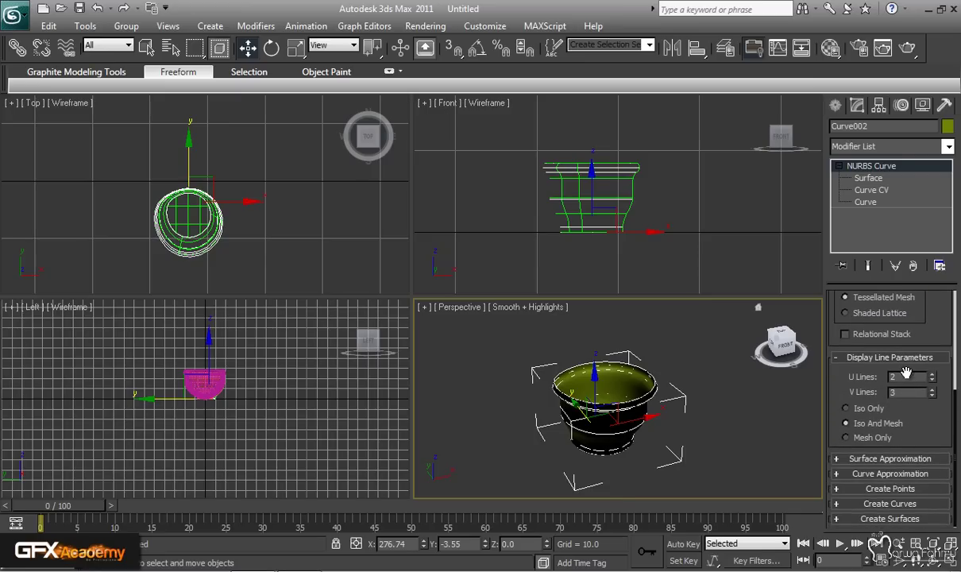
Step: Examine the finished NURBS bowl and compare it with the other bowls lined up in the Perspective viewport
middle_drag(597, 398, 673, 456)
middle_drag(483, 444, 597, 411)
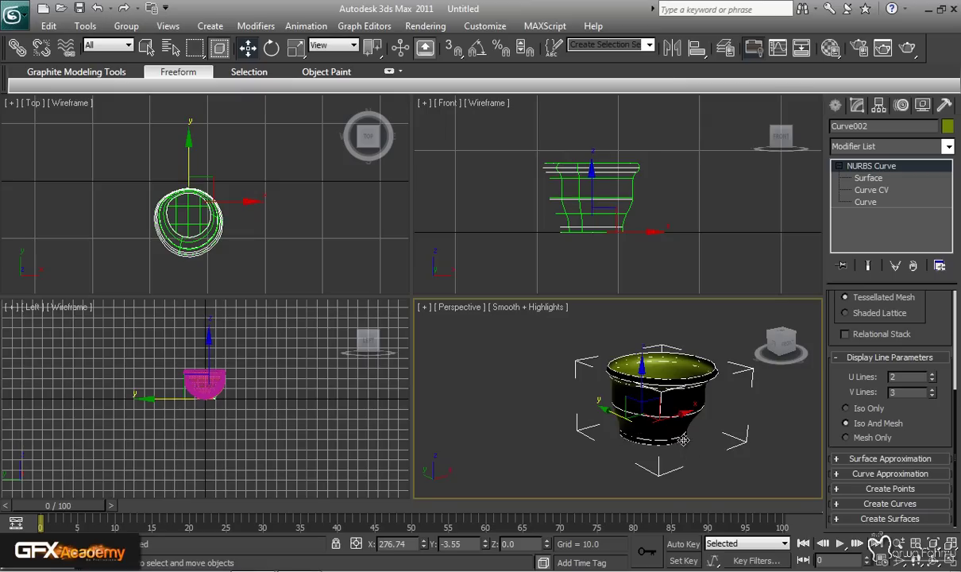
scroll(640, 410, down, 5)
scroll(633, 431, up, 3)
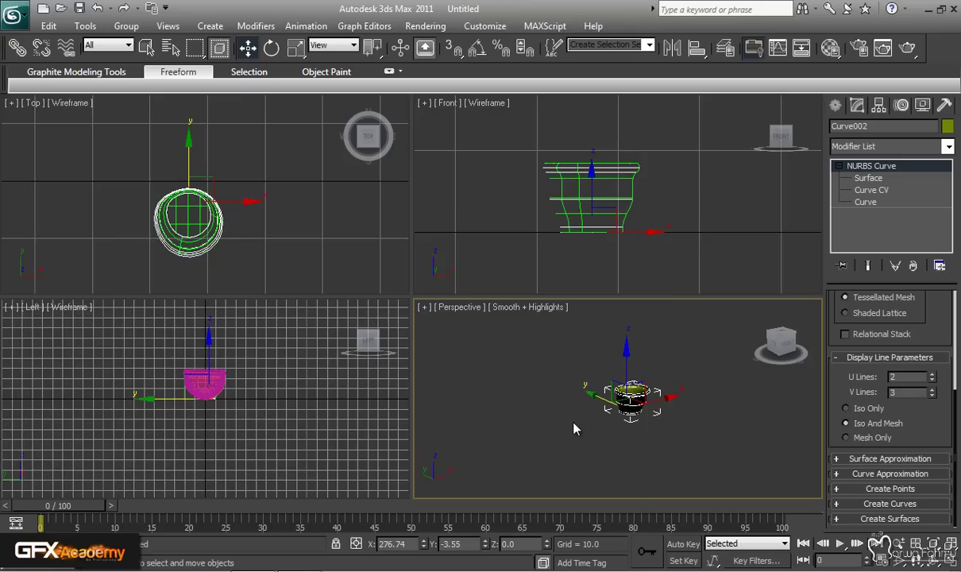
scroll(536, 402, down, 5)
scroll(536, 403, up, 3)
middle_drag(514, 402, 583, 403)
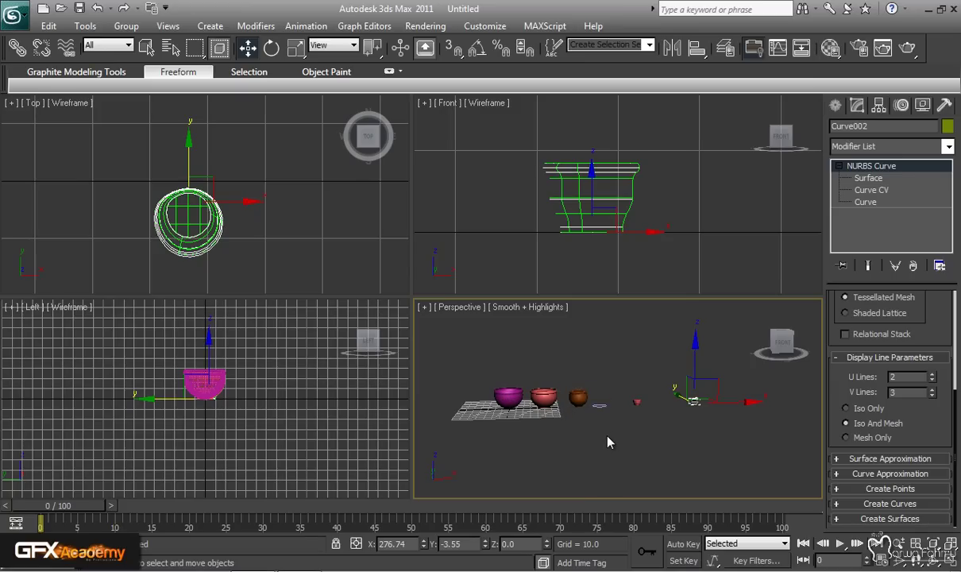
middle_drag(600, 435, 617, 424)
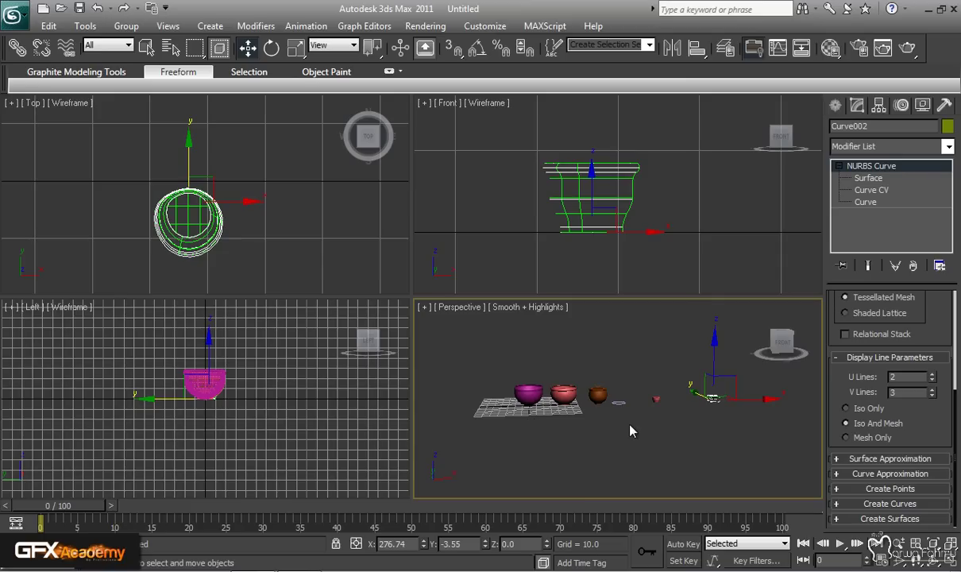
alt+middle_drag(618, 420, 647, 421)
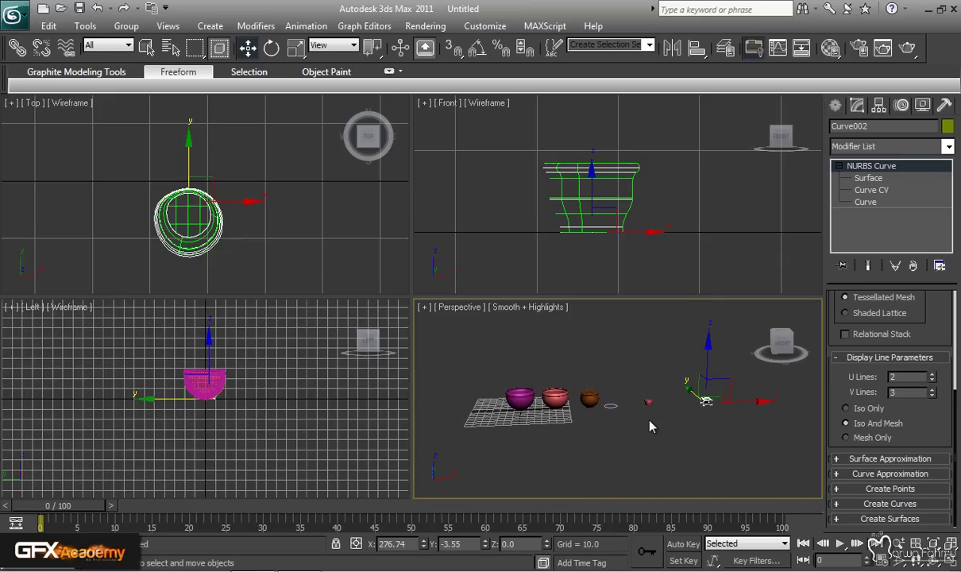